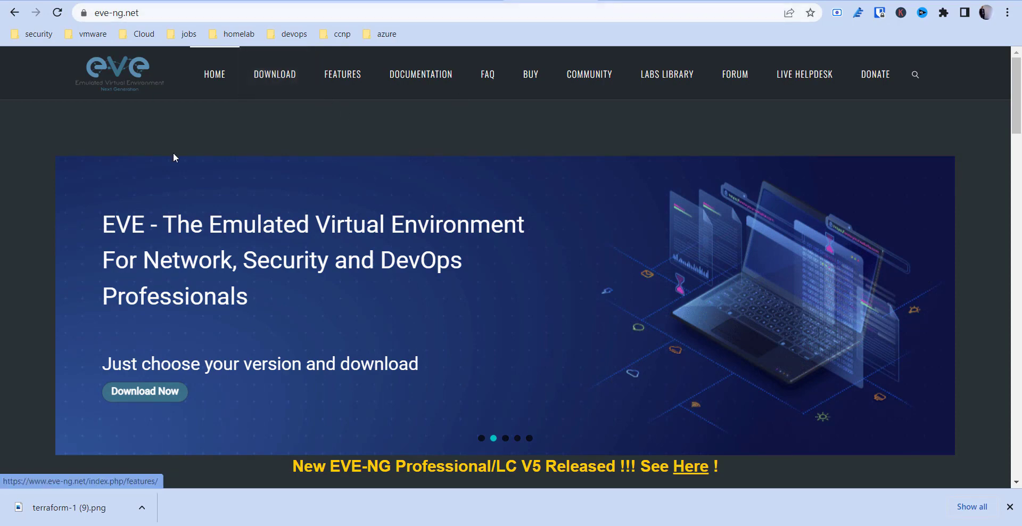
# Browse the Community Edition page, then the purchase page's Corporate license options.
pyautogui.scroll(-15, 213, 229)
pyautogui.scroll(10, 221, 238)
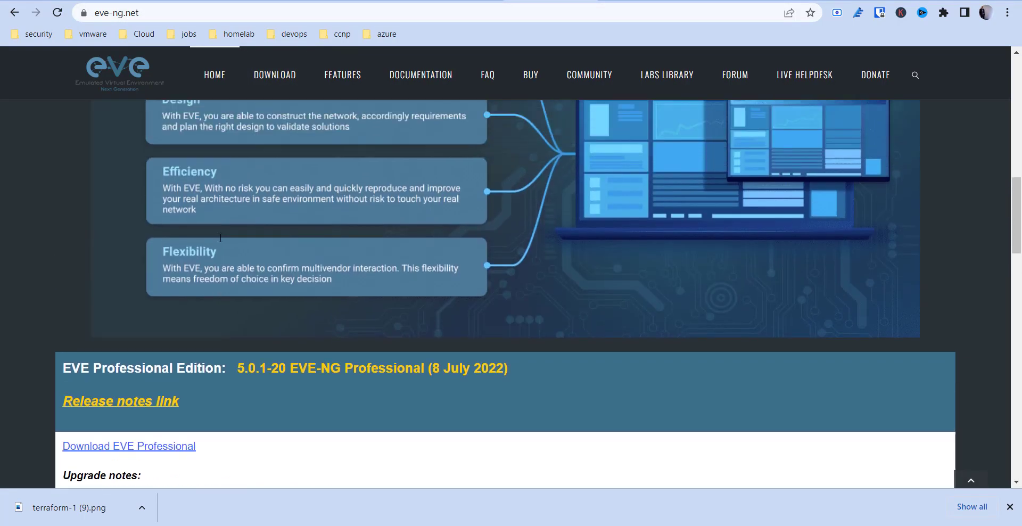
pyautogui.scroll(8, 220, 238)
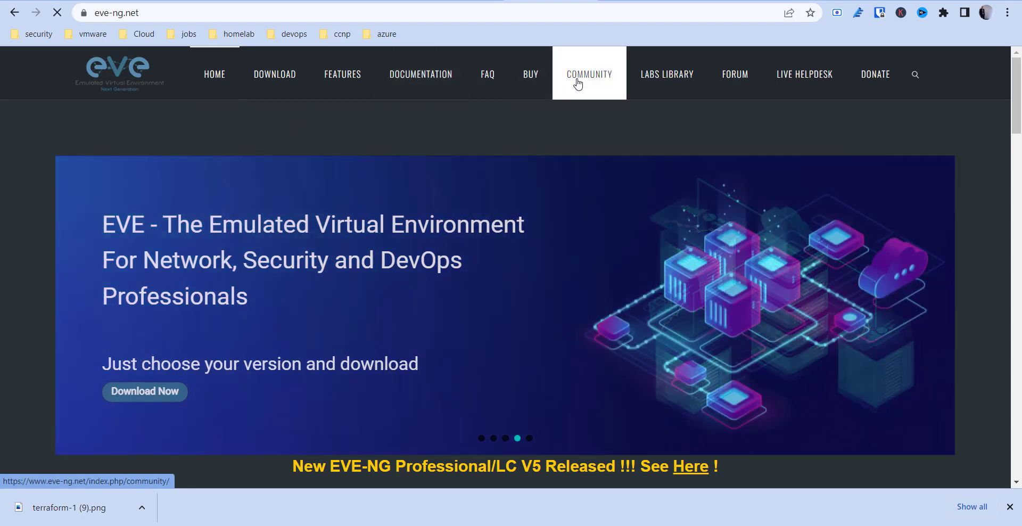
pyautogui.click(578, 83)
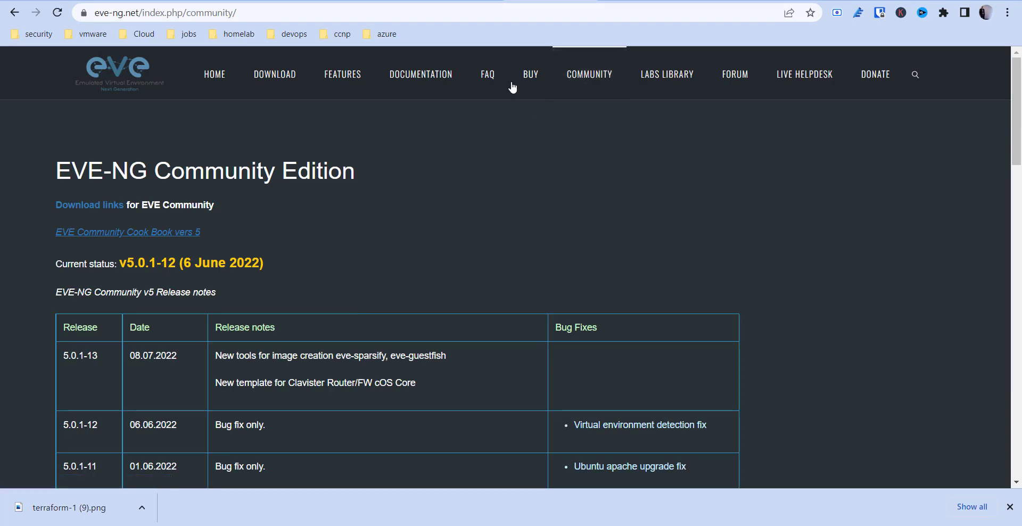
pyautogui.click(524, 69)
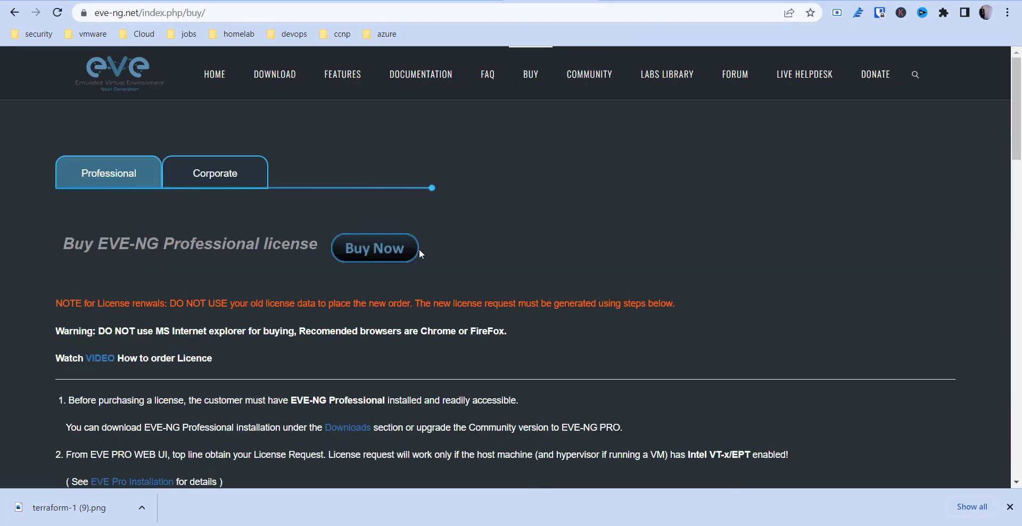
pyautogui.scroll(-3, 421, 250)
pyautogui.scroll(-4, 421, 254)
pyautogui.scroll(7, 419, 248)
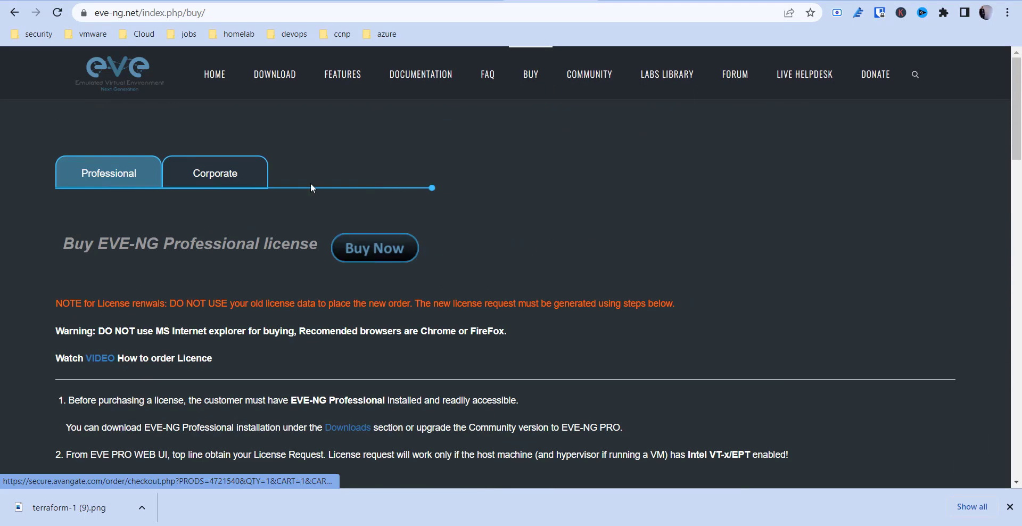
pyautogui.click(198, 173)
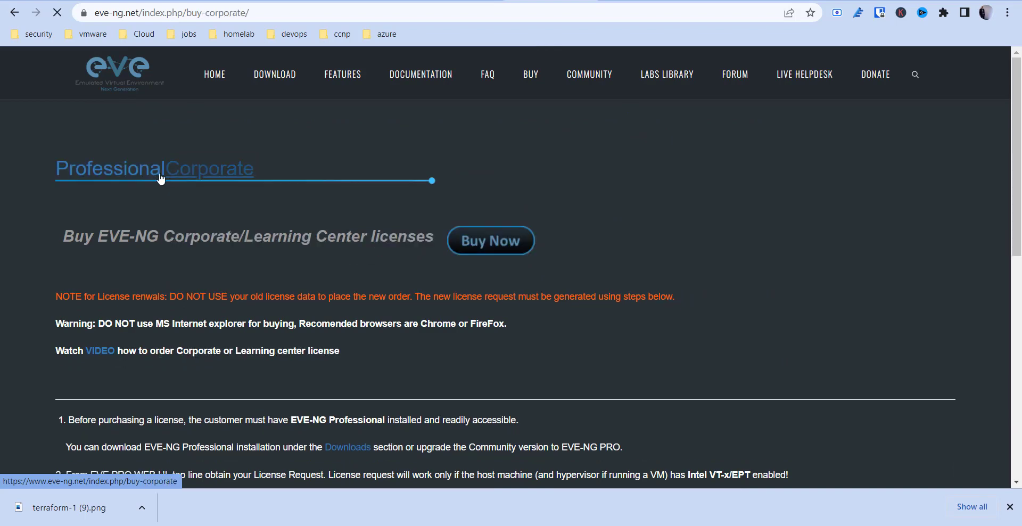
# Revisit Community, then start checkout for the EVE-NG Professional Base 1 Year license ($157.92).
pyautogui.click(601, 77)
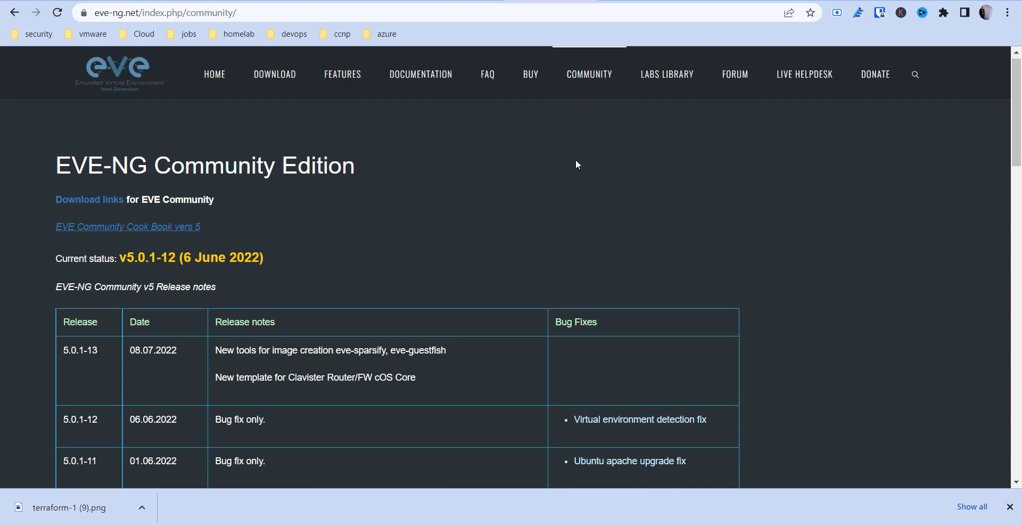
pyautogui.scroll(-20, 576, 162)
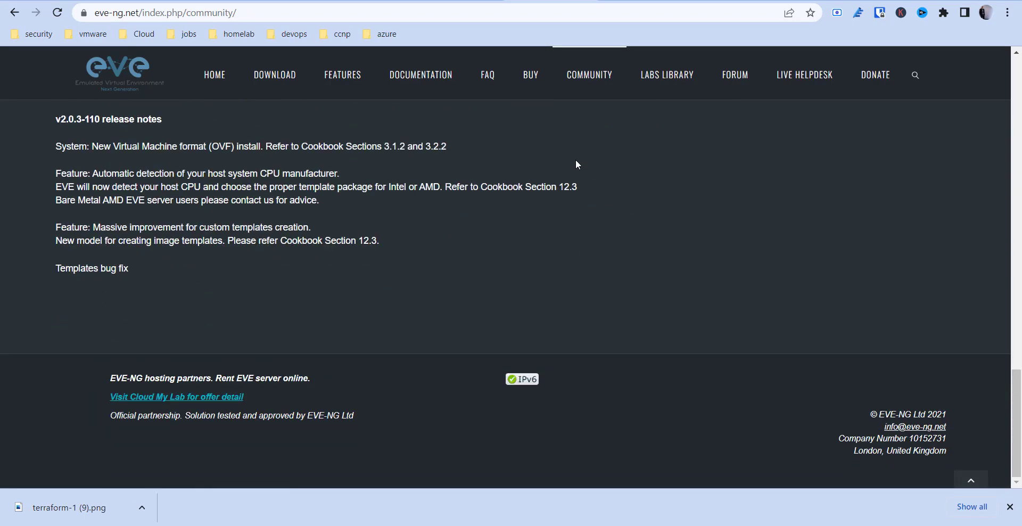
pyautogui.scroll(20, 576, 158)
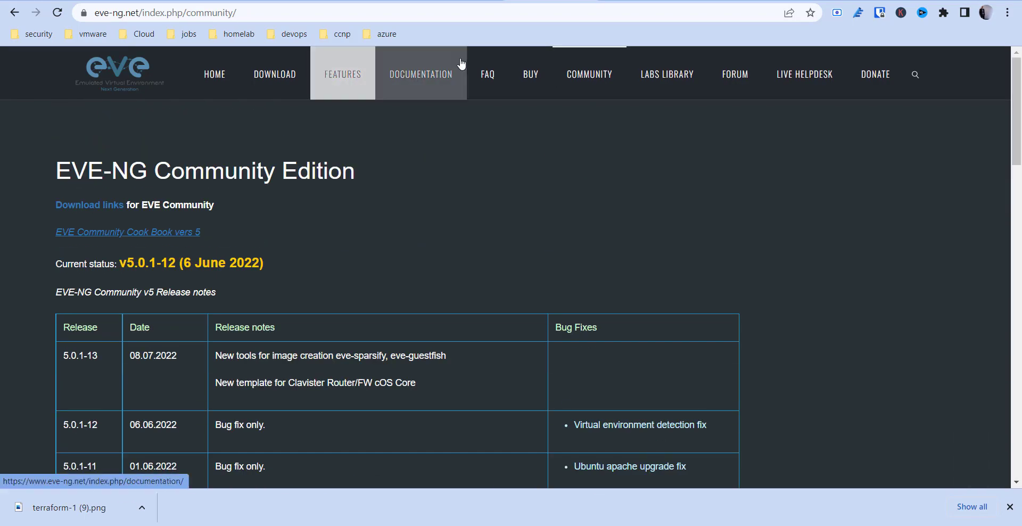
pyautogui.click(549, 81)
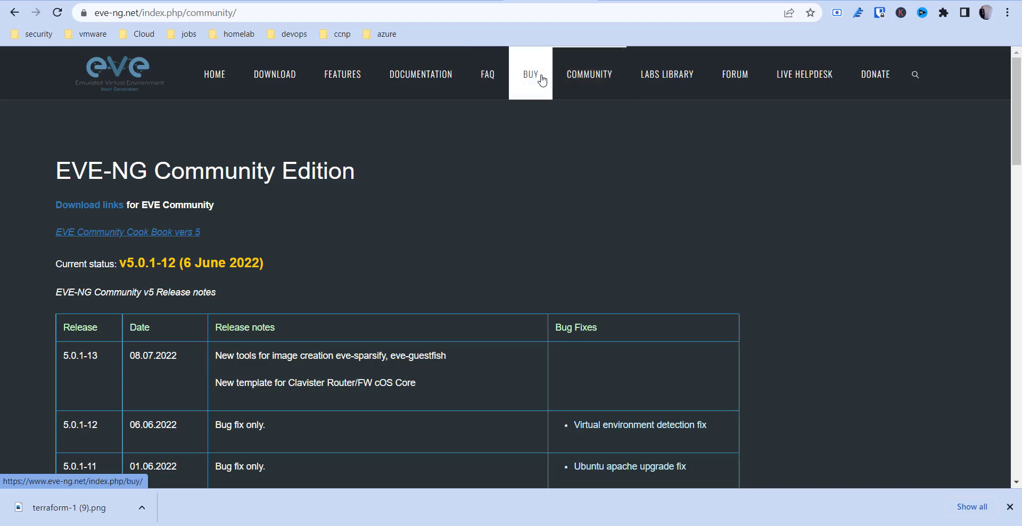
pyautogui.scroll(-2, 549, 212)
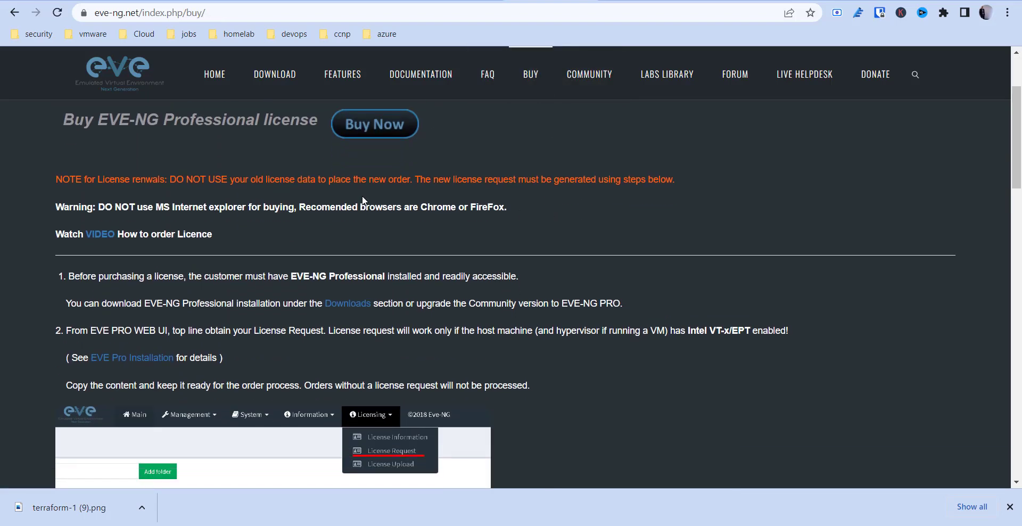
pyautogui.click(383, 128)
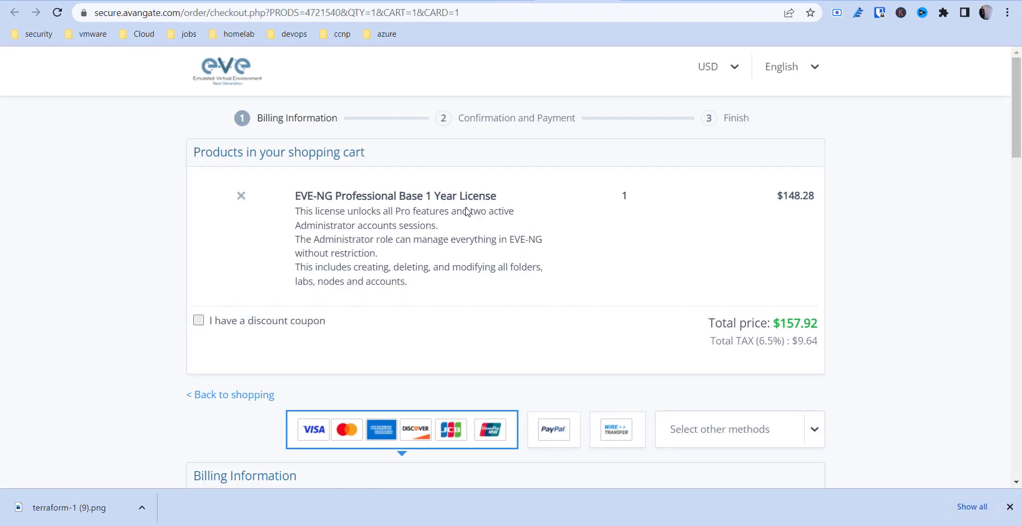
pyautogui.scroll(-7, 466, 211)
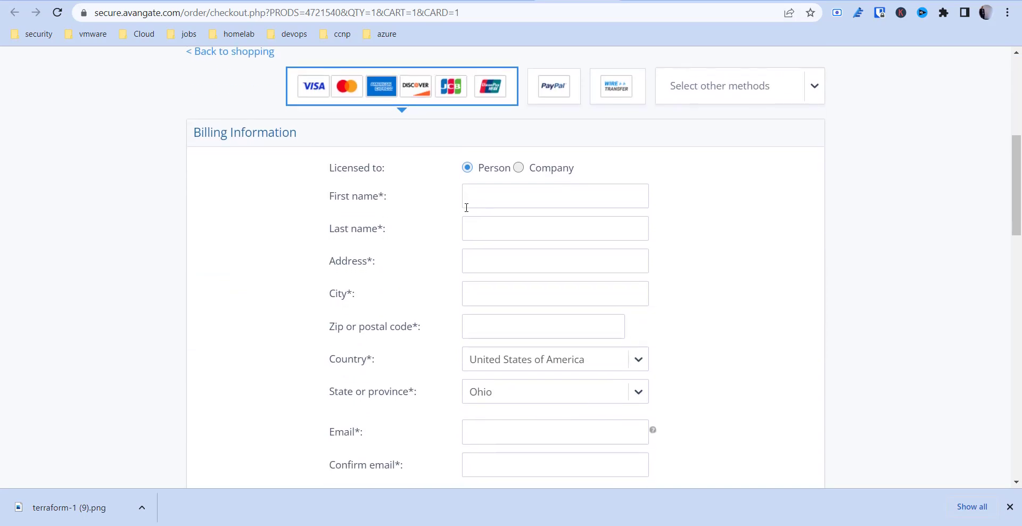
pyautogui.scroll(7, 466, 212)
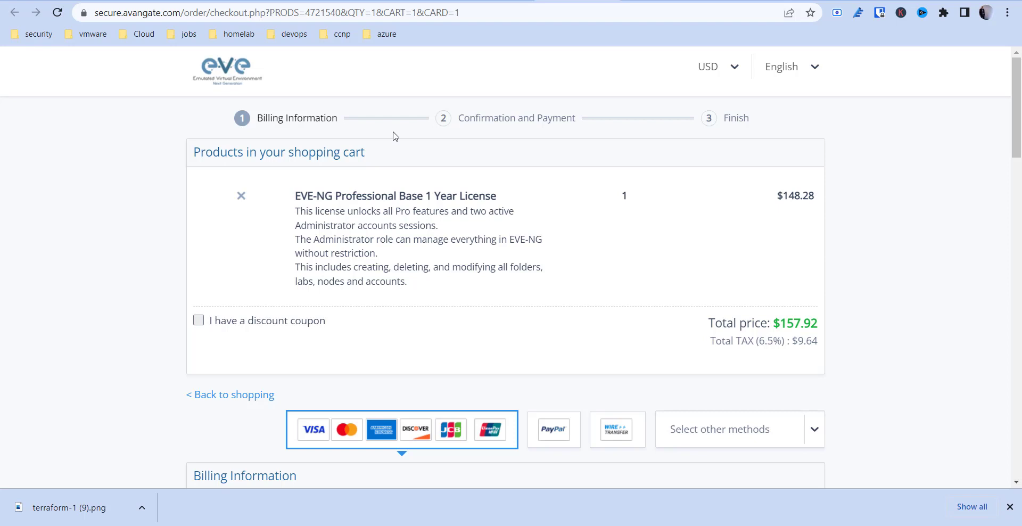
# Load the EVE server at 192.168.1.9 in the browser.
pyautogui.click(384, 11)
pyautogui.doubleClick(382, 13)
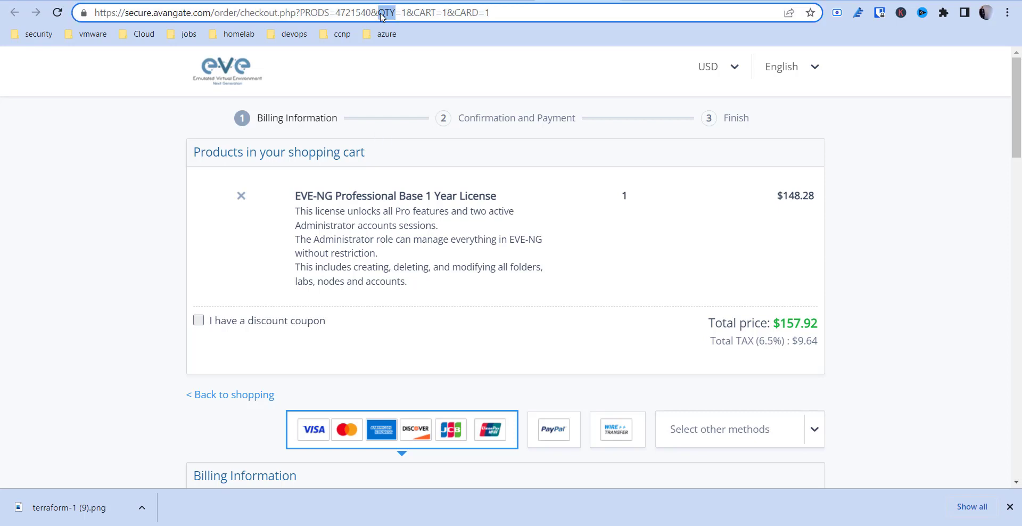
pyautogui.tripleClick(382, 12)
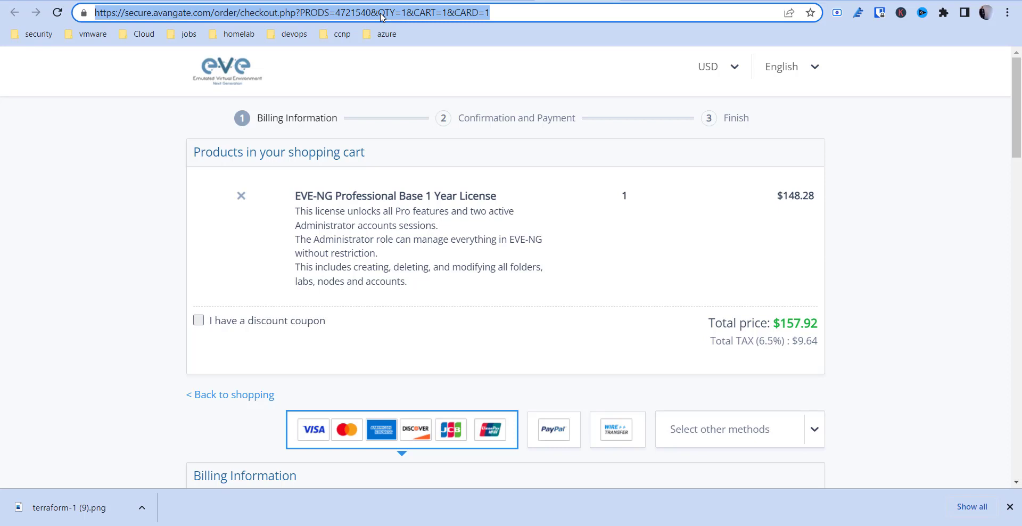
pyautogui.write('192')
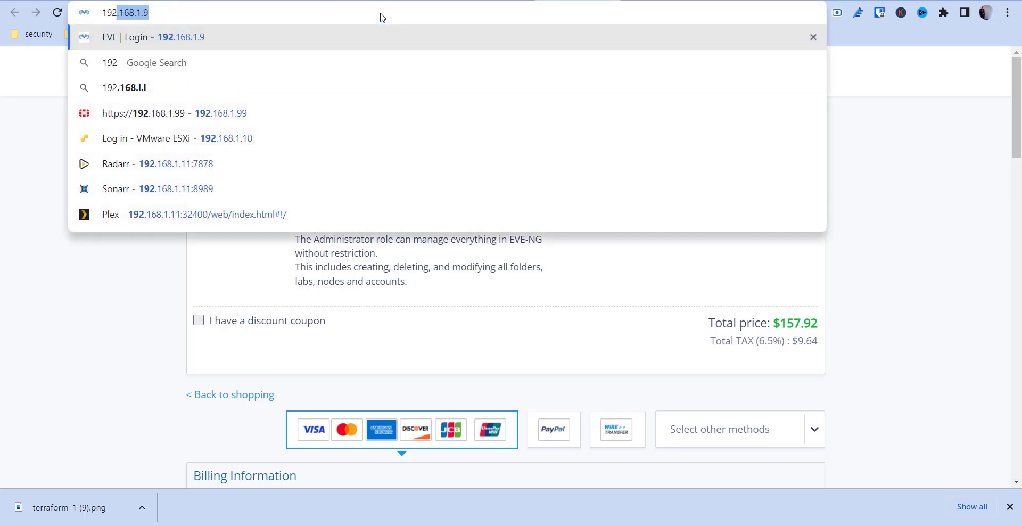
pyautogui.press('Return')
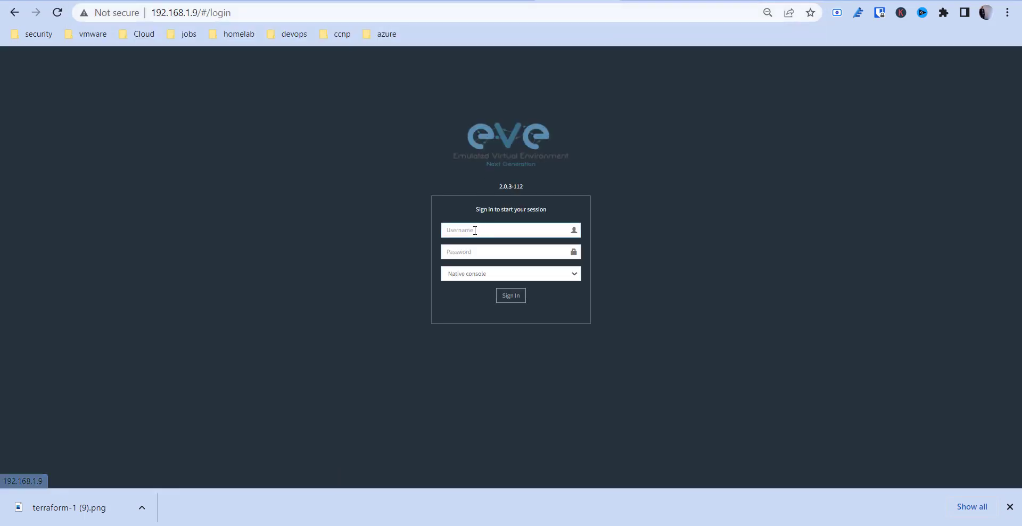
# Log in as admin with the account password, choosing the Html5 console.
pyautogui.click(474, 230)
pyautogui.write('admin')
pyautogui.press('Tab')
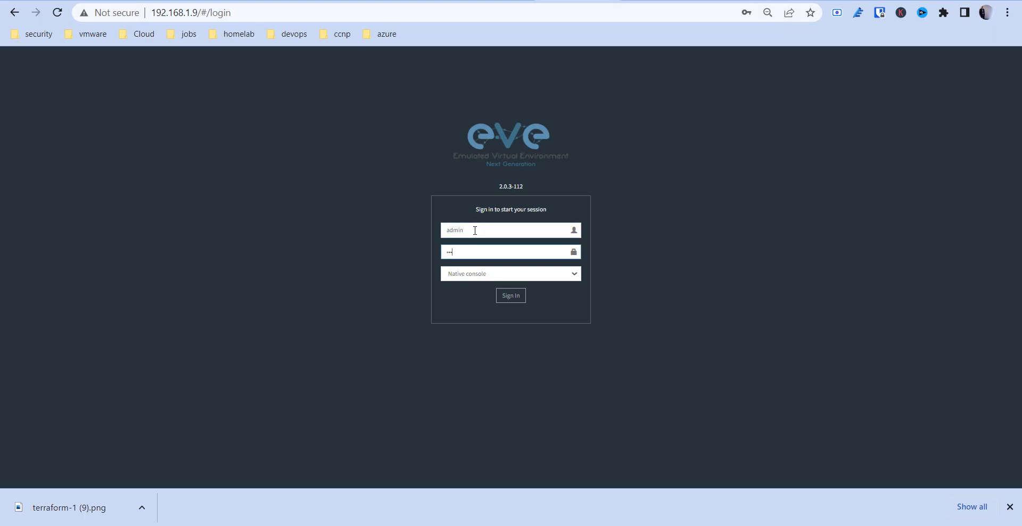
pyautogui.write('eve')
pyautogui.press('Tab')
pyautogui.click(477, 279)
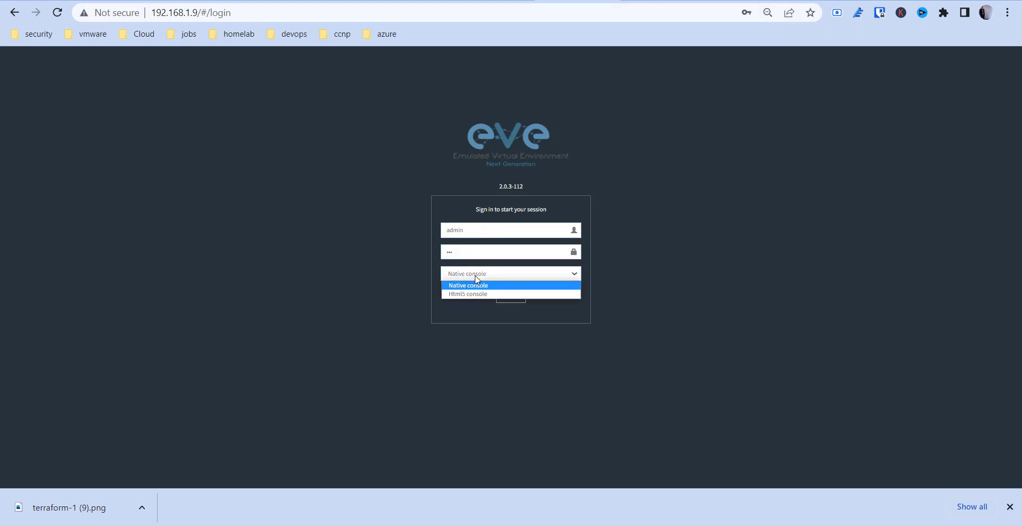
pyautogui.click(481, 292)
pyautogui.click(511, 296)
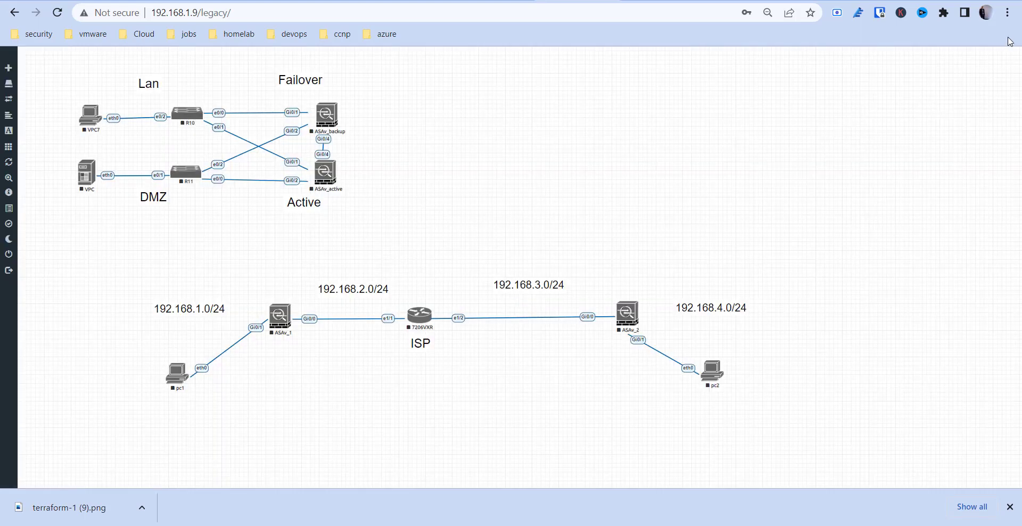
pyautogui.click(1010, 15)
# Open an incognito window and load the EVE server at 192.168.1.9.
pyautogui.click(957, 64)
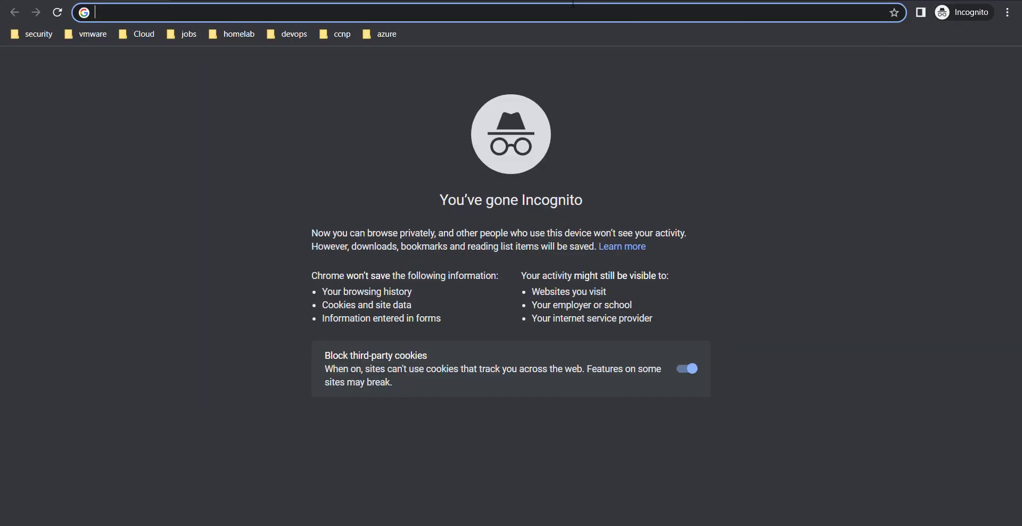
pyautogui.write('192.168.1.9')
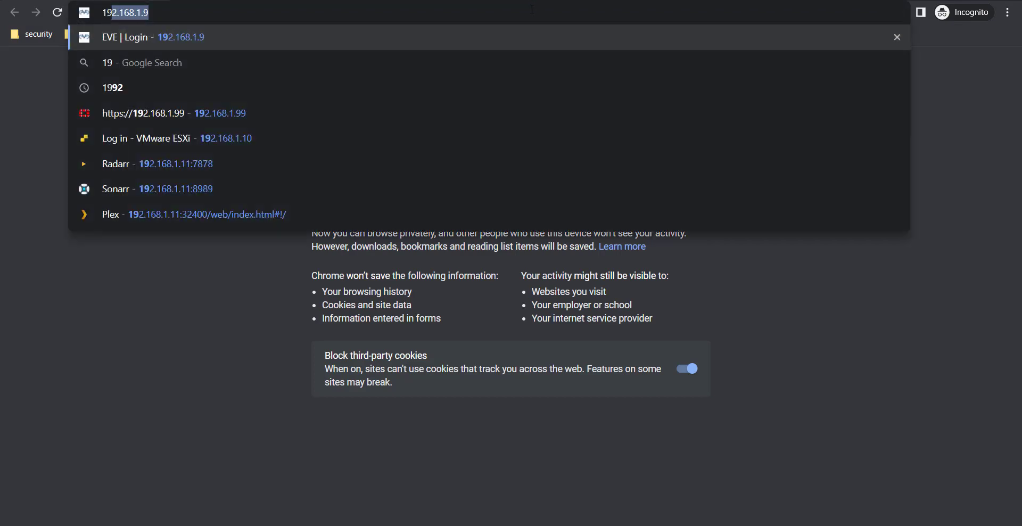
pyautogui.press('Return')
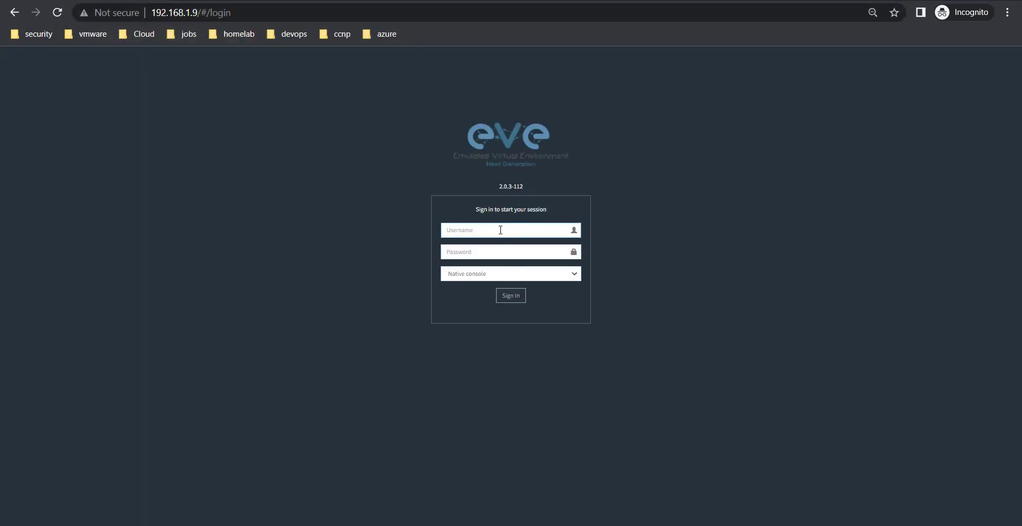
# Sign in as admin with the Html5 console, then switch between the two browser windows.
pyautogui.write('admin')
pyautogui.press('Tab')
pyautogui.write('eve')
pyautogui.press('Tab')
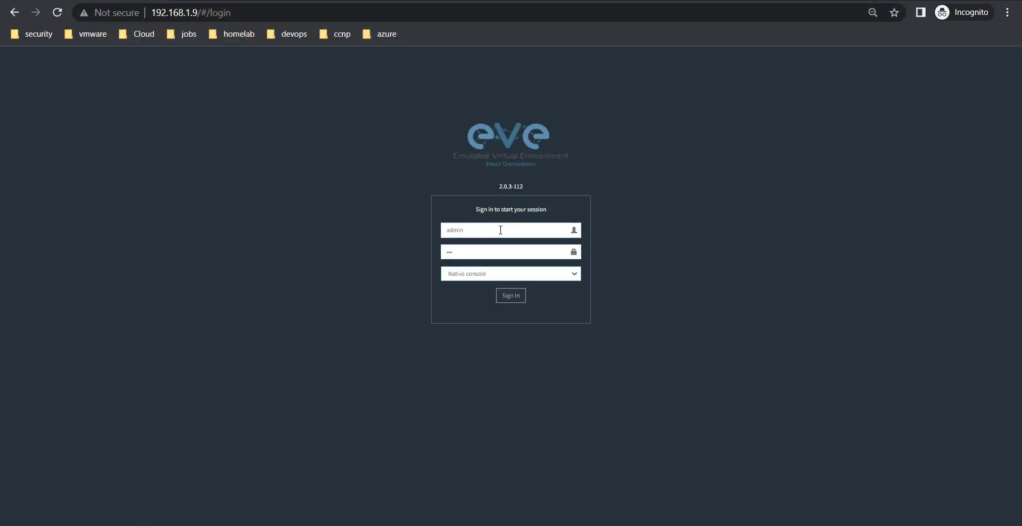
pyautogui.click(486, 272)
pyautogui.click(476, 293)
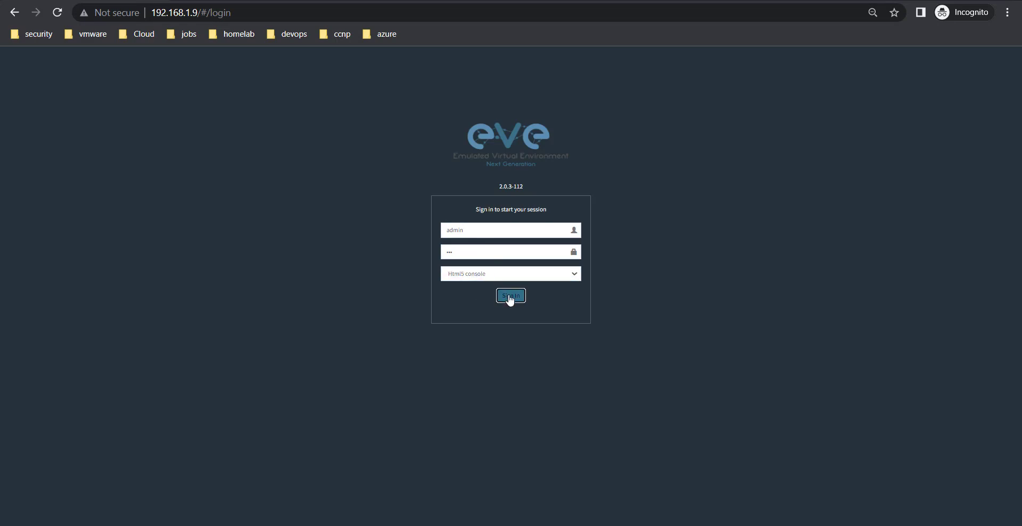
pyautogui.click(509, 299)
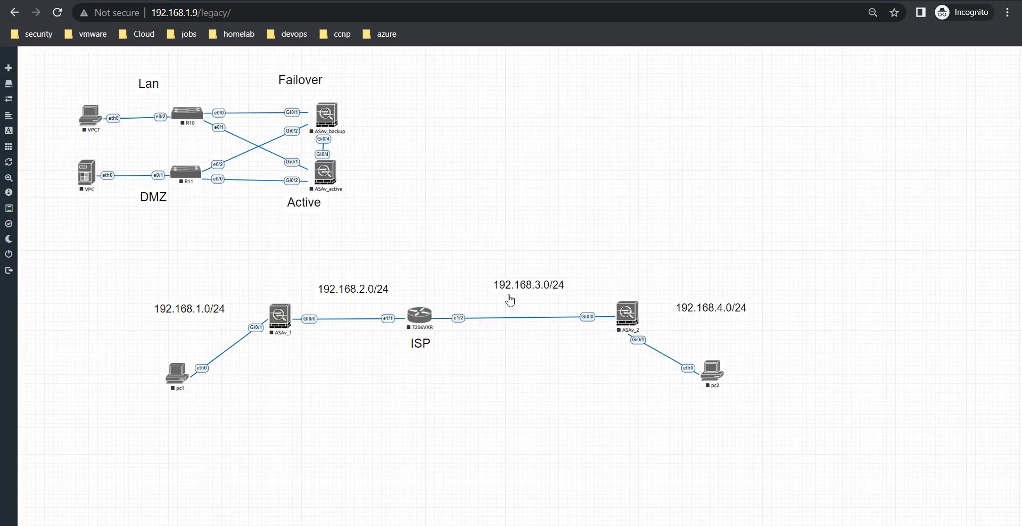
pyautogui.press('alt')
pyautogui.hotkey('alt', 'Tab')
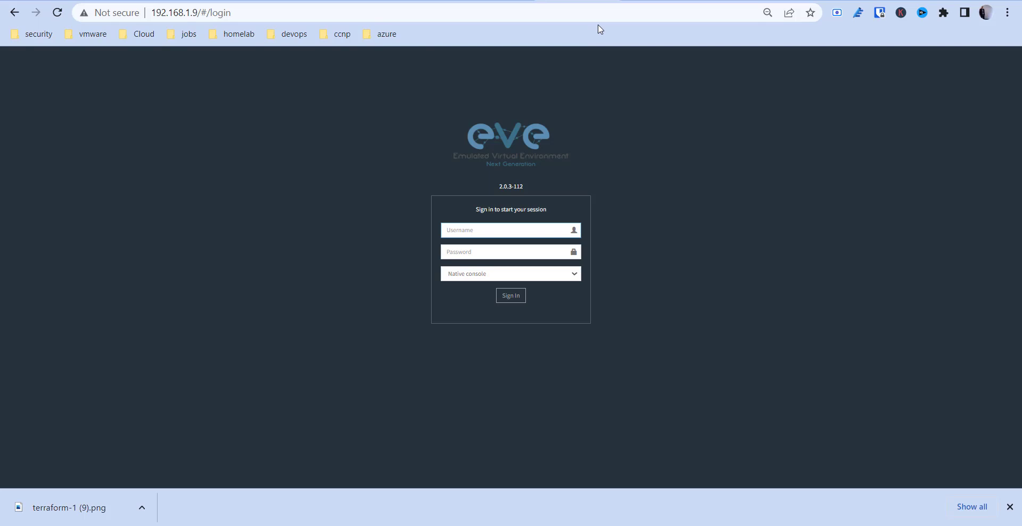
pyautogui.hotkey('alt', 'Tab')
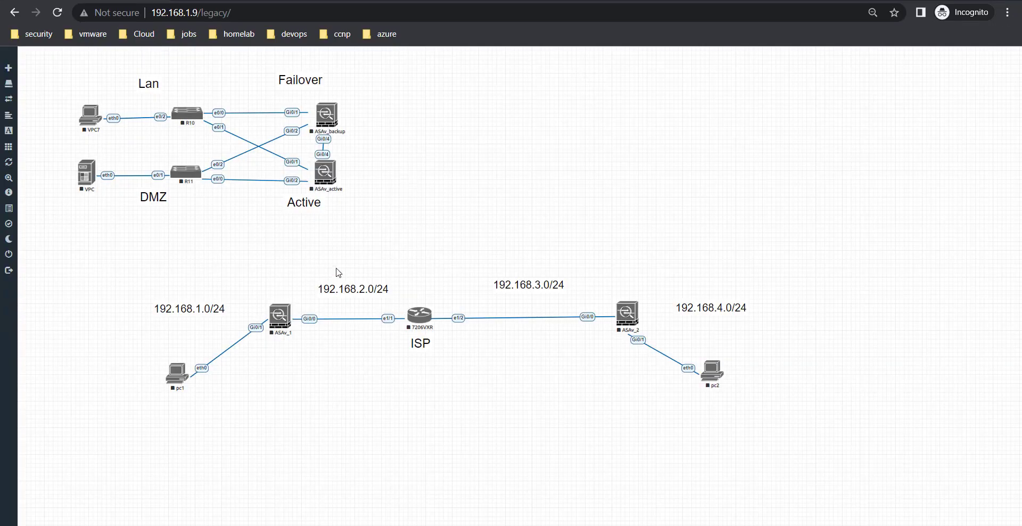
# Delete the link between ASAv_1 and the ISP router.
pyautogui.rightClick(300, 319)
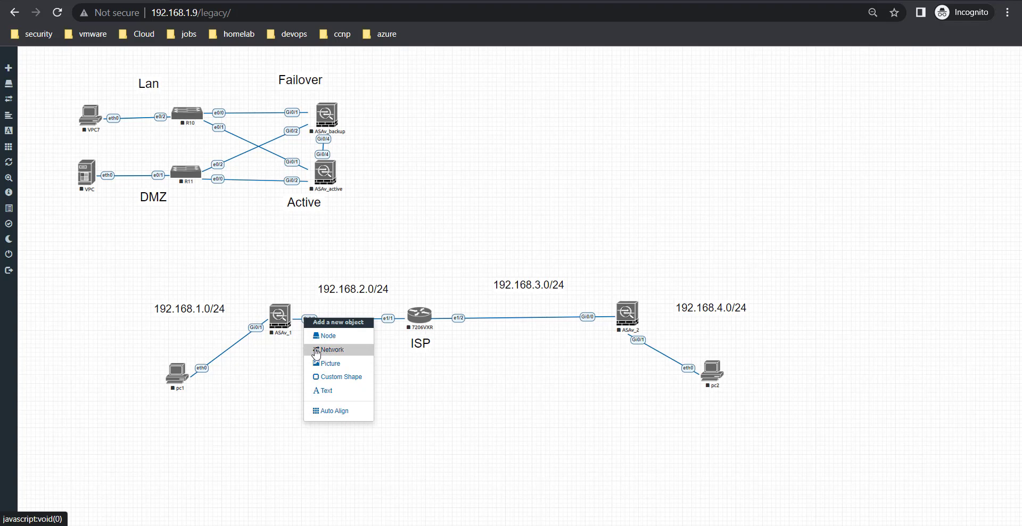
pyautogui.rightClick(299, 322)
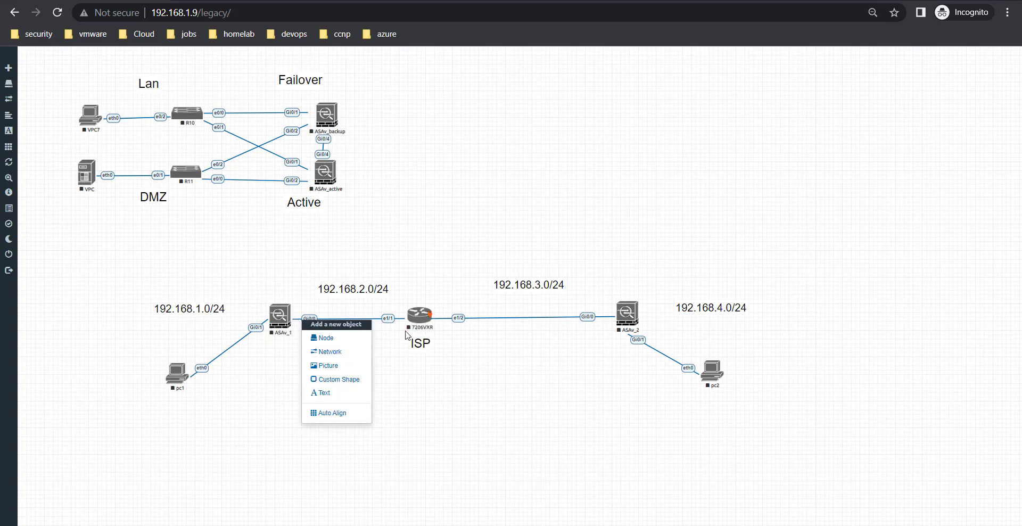
pyautogui.click(299, 307)
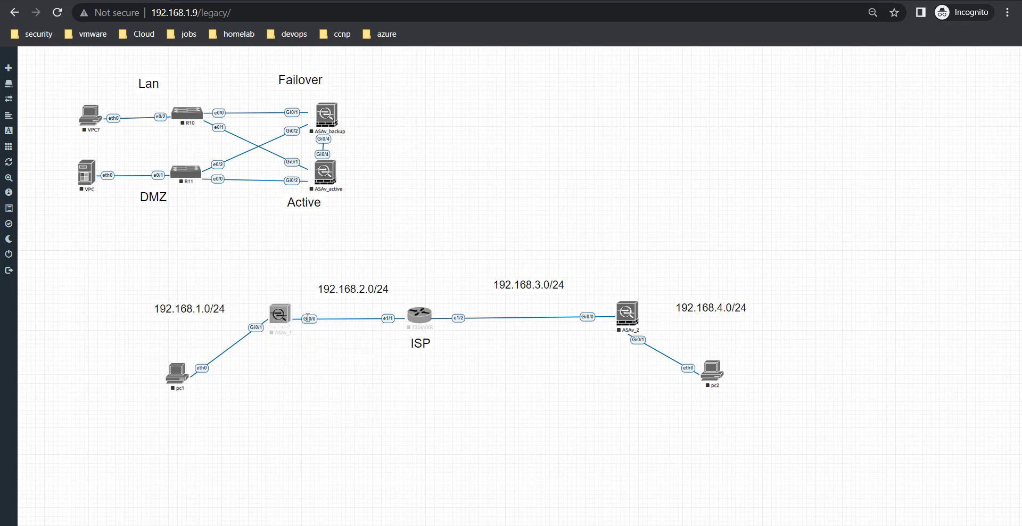
pyautogui.rightClick(312, 318)
pyautogui.click(326, 342)
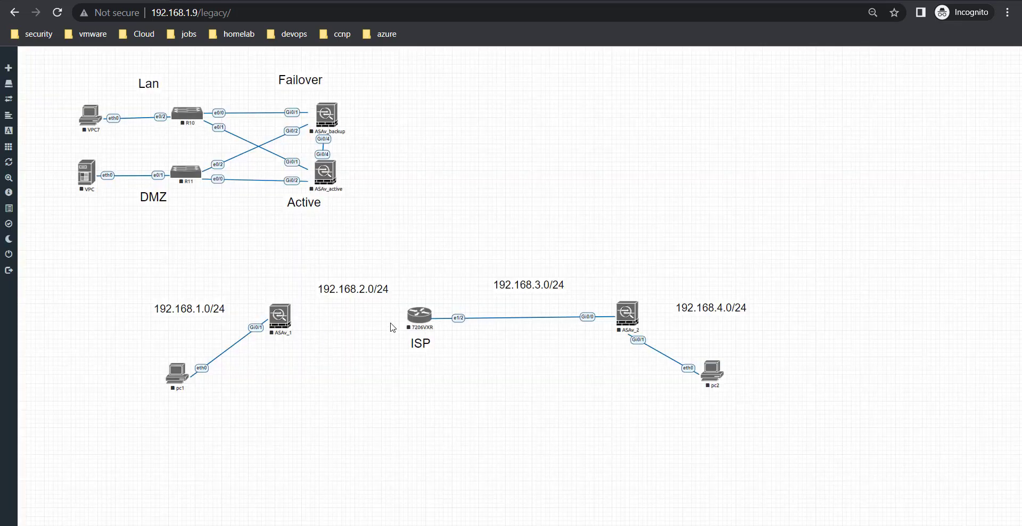
# Draw a new ASAv_1–ISP router link on e1/0, save it, and start ASAv_1.
pyautogui.moveTo(289, 316); pyautogui.dragTo(421, 317)
pyautogui.click(520, 244)
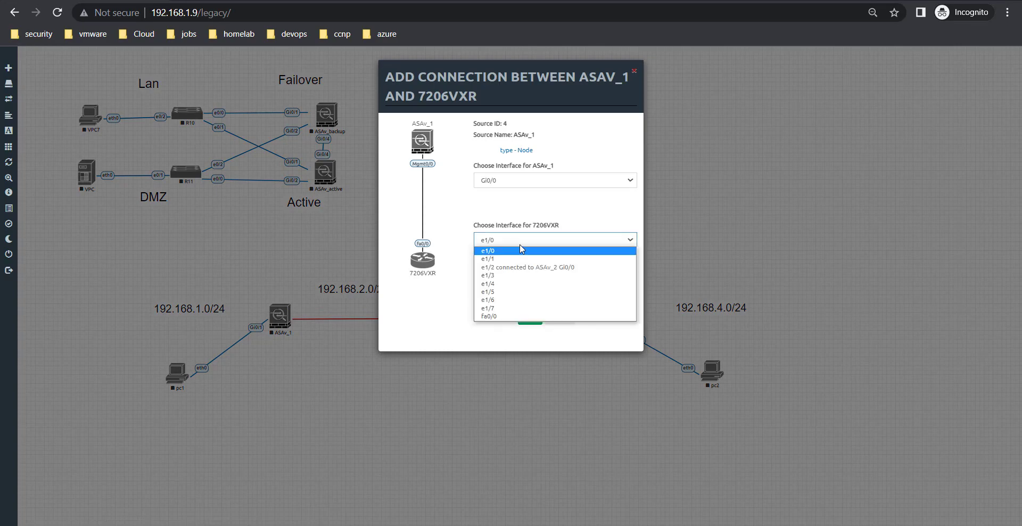
pyautogui.click(519, 244)
pyautogui.click(521, 242)
pyautogui.click(536, 314)
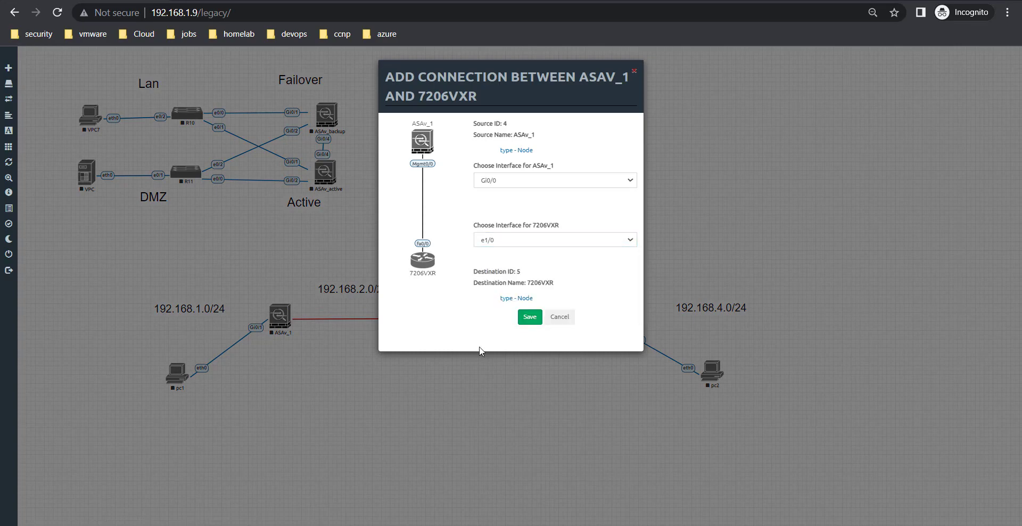
pyautogui.click(533, 324)
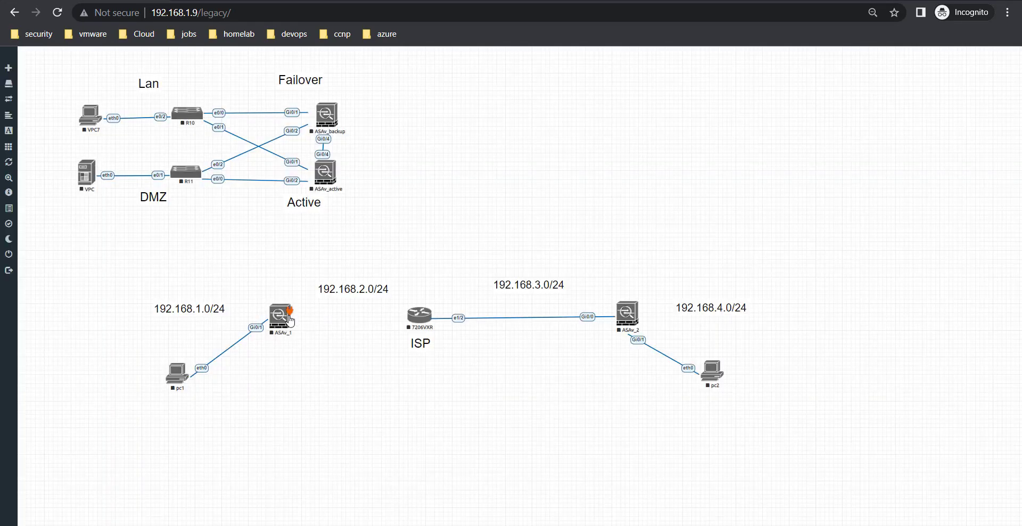
pyautogui.rightClick(290, 316)
pyautogui.click(306, 335)
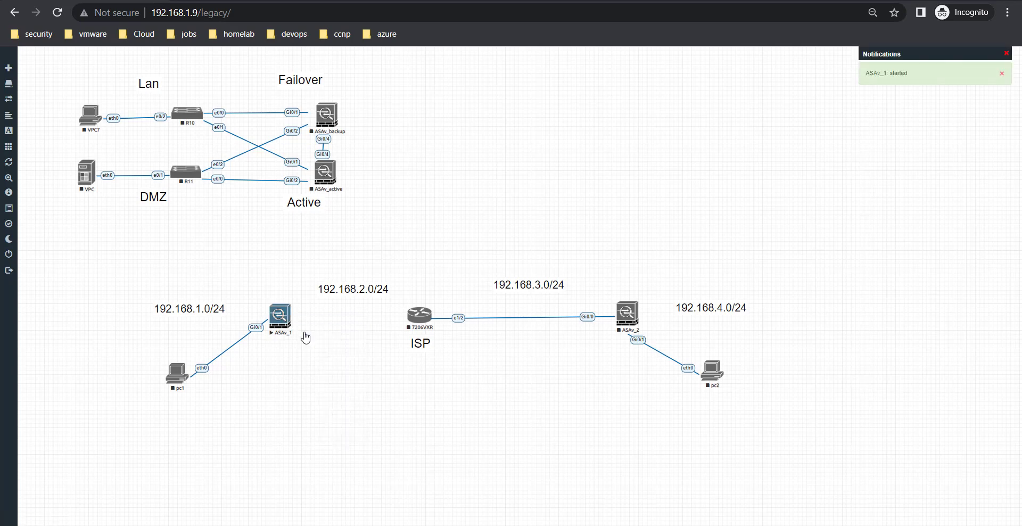
# View ASAv_1's HTML5 console, then reload the topology to discard an unfinished ISP link.
pyautogui.click(283, 317)
pyautogui.click(91, 0)
pyautogui.moveTo(431, 315); pyautogui.dragTo(291, 316)
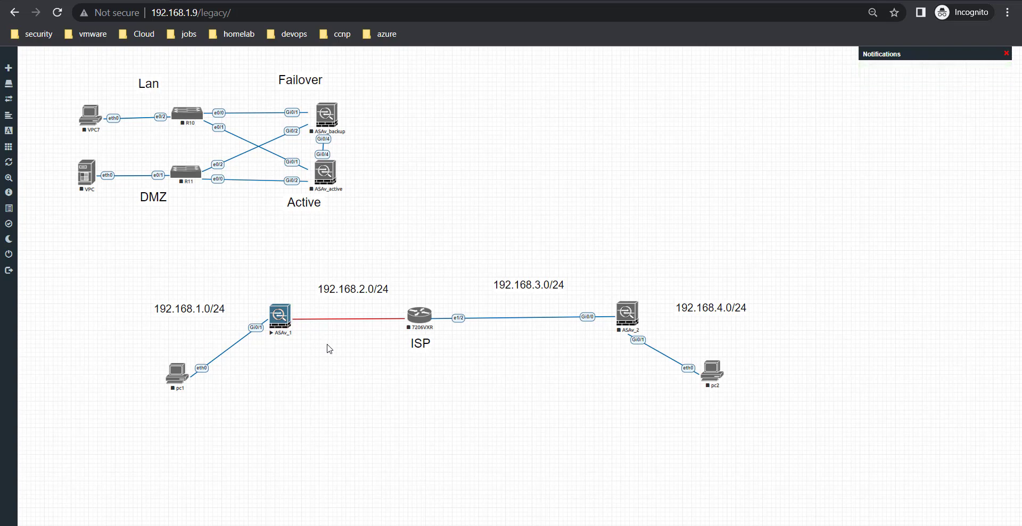
pyautogui.click(58, 12)
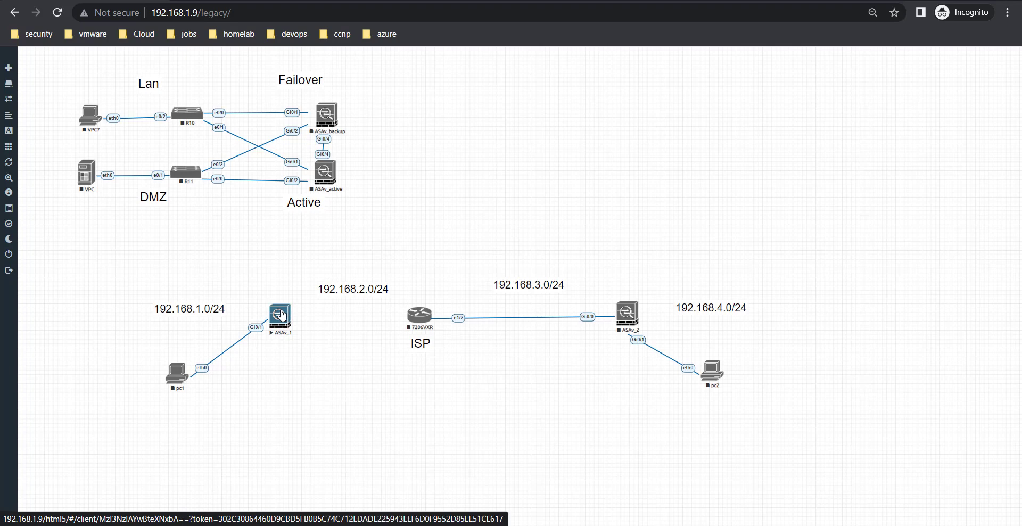
# Check ASAv_1's console once more, then stop ASAv_1 from the topology.
pyautogui.click(281, 315)
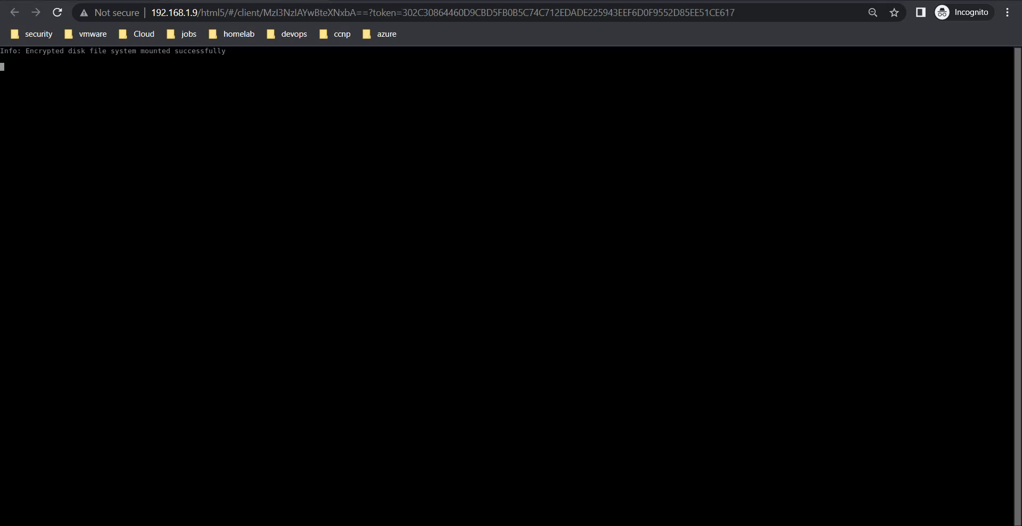
pyautogui.click(71, 0)
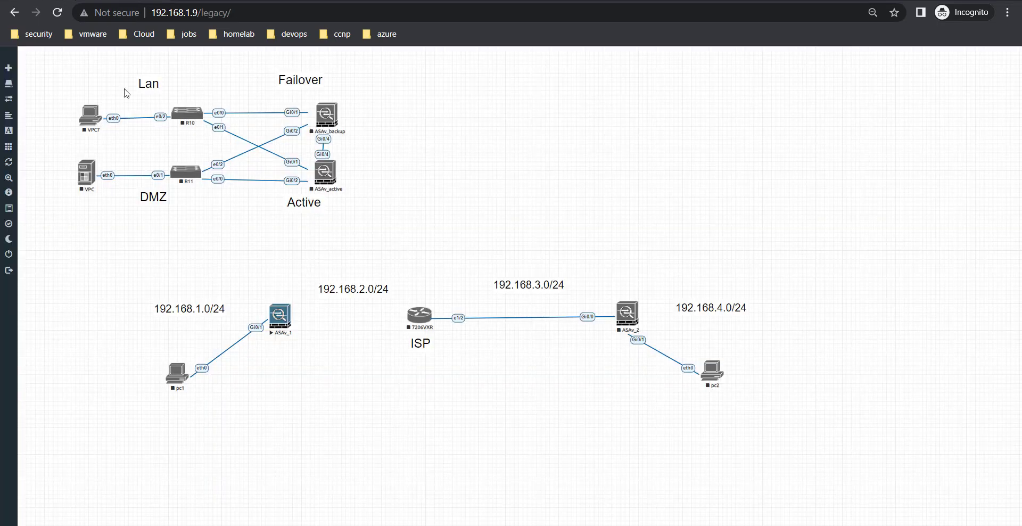
pyautogui.rightClick(282, 324)
pyautogui.click(295, 341)
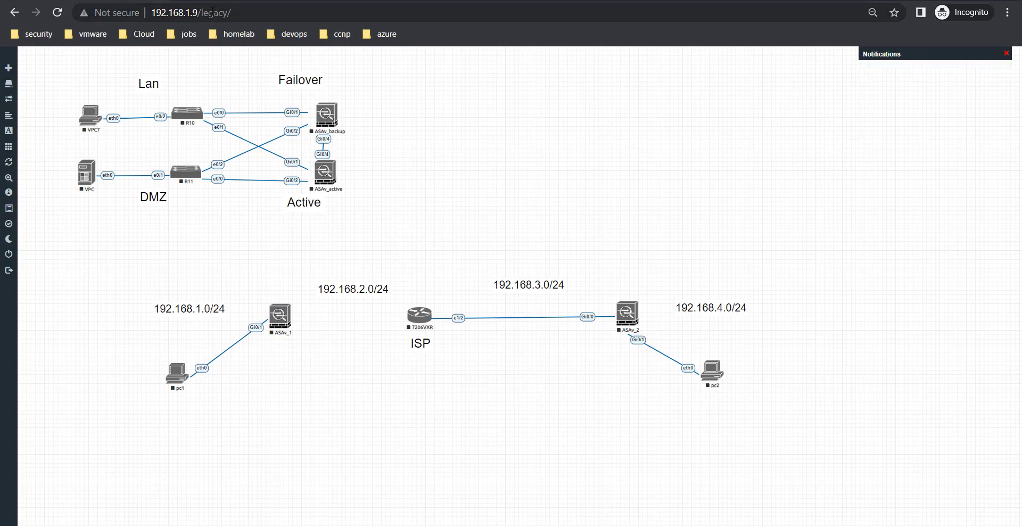
# Go to 192.168.1.10 and proceed past the untrusted-certificate warning to the ESXi host.
pyautogui.click(211, 12)
pyautogui.write('19')
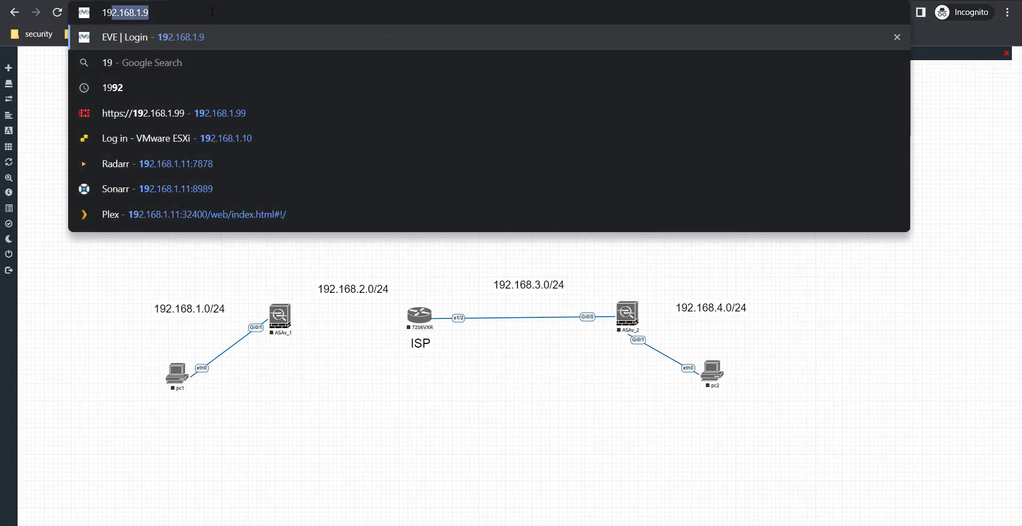
pyautogui.write('2.168.1.10')
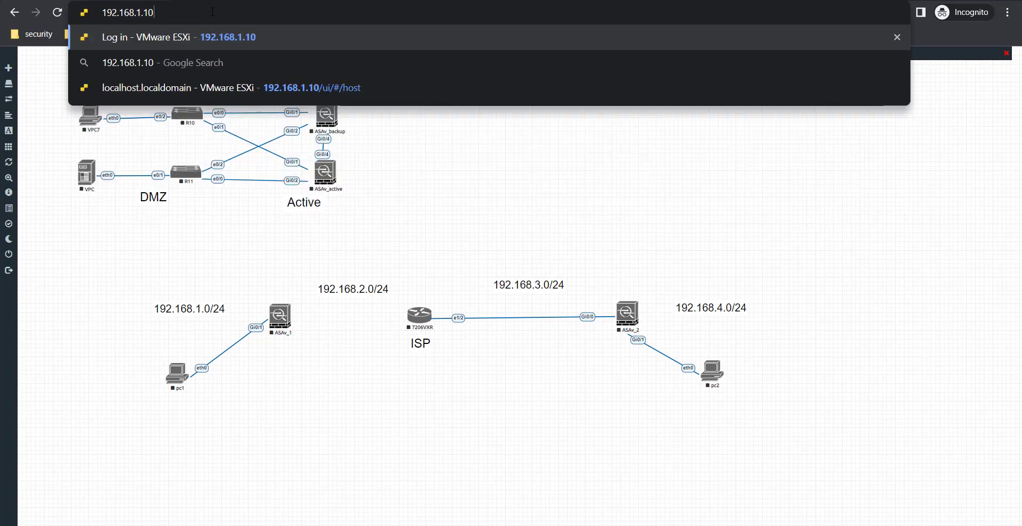
pyautogui.press('Return')
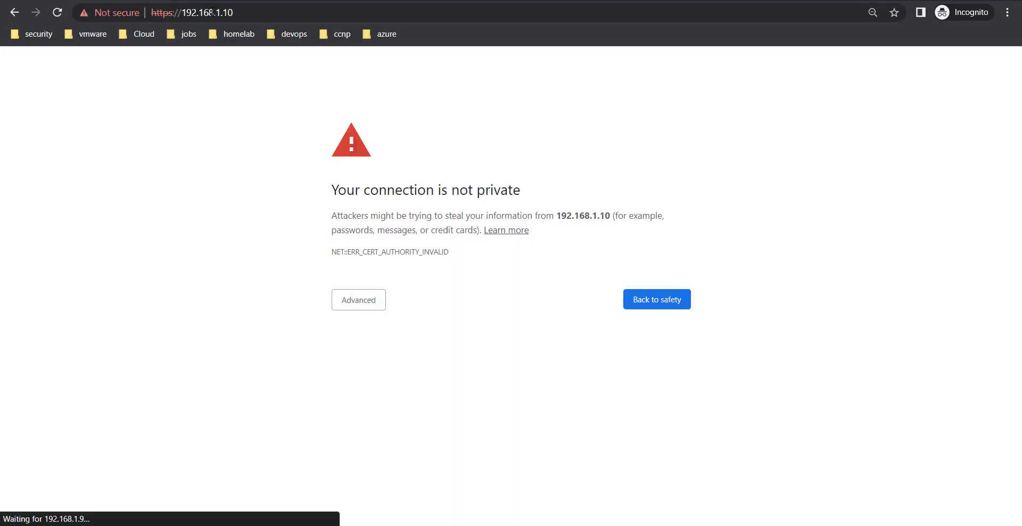
pyautogui.click(349, 300)
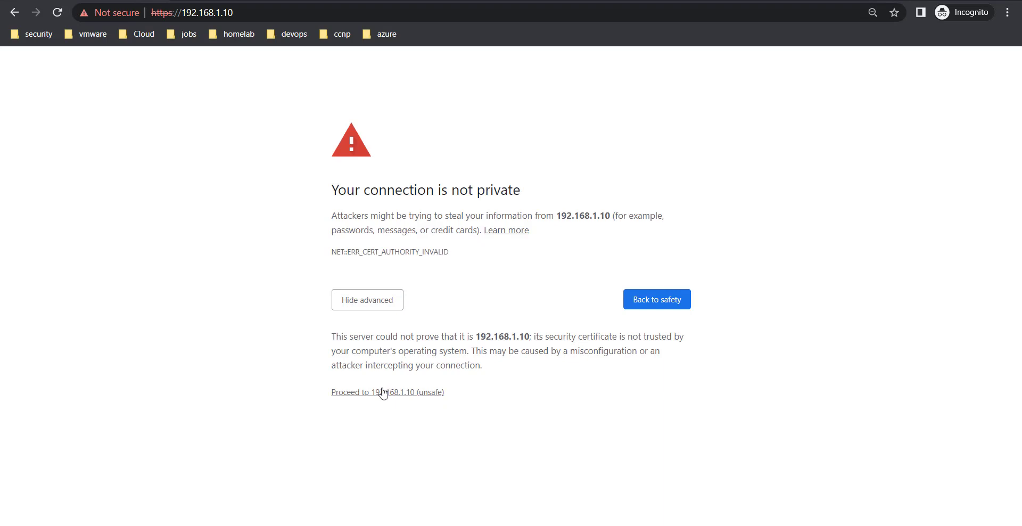
pyautogui.click(355, 393)
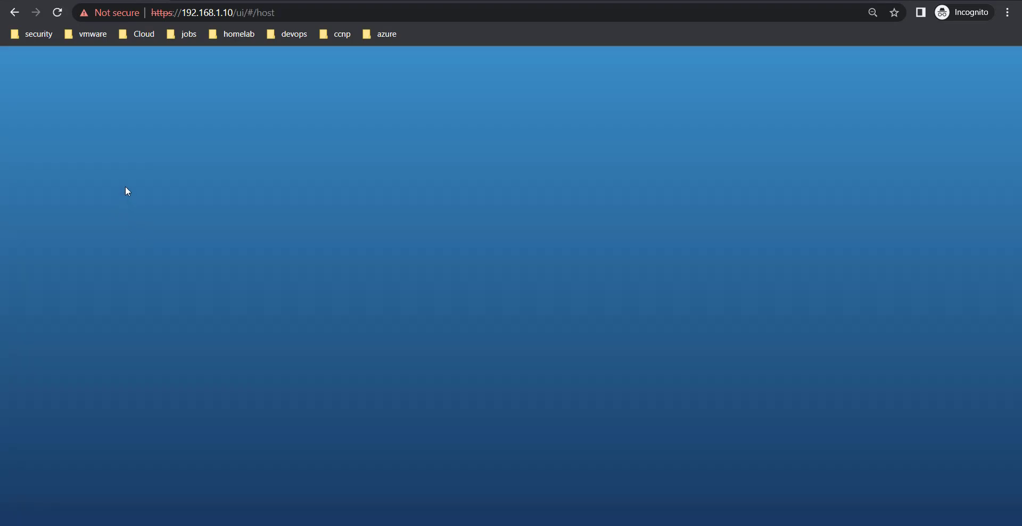
# Sign in to the ESXi Host Client as root with the account password.
pyautogui.click(132, 214)
pyautogui.write('root')
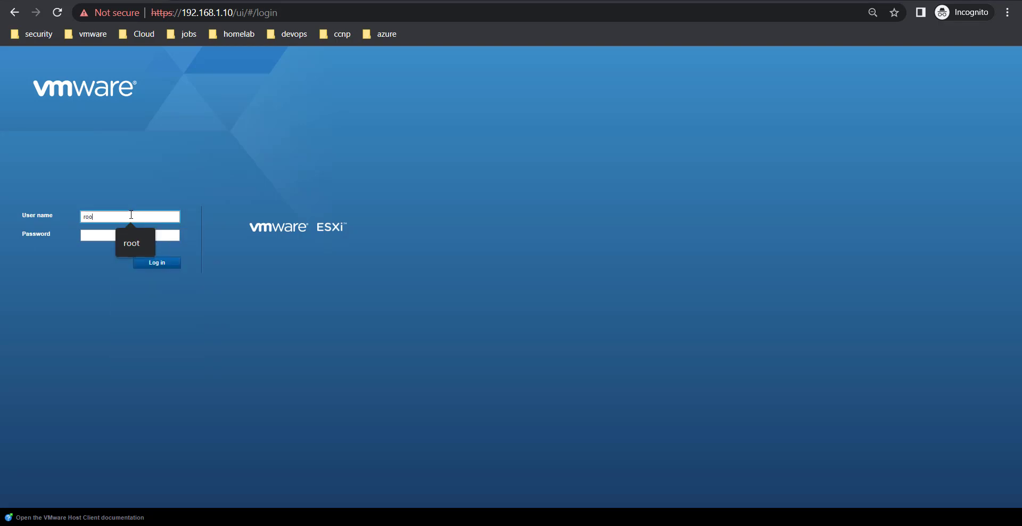
pyautogui.press('Tab')
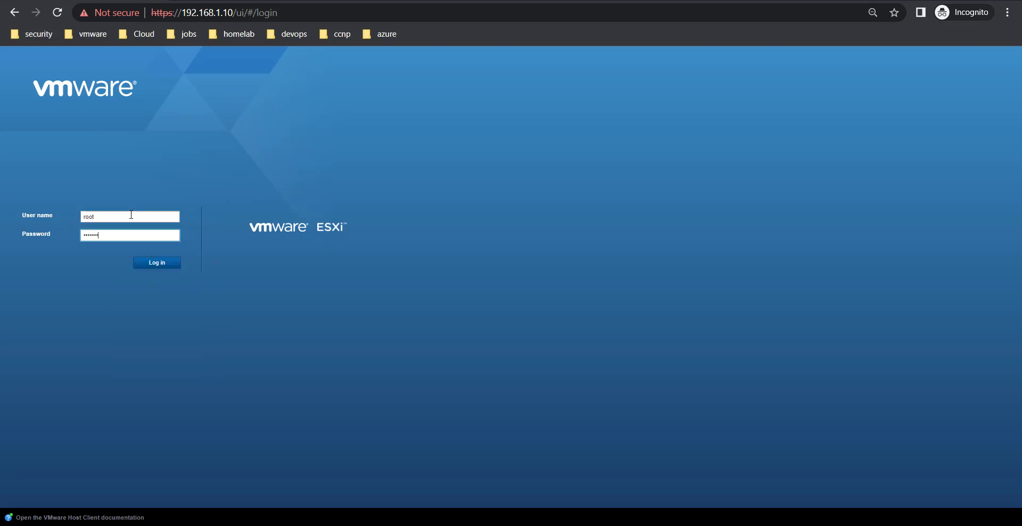
pyautogui.press('Return')
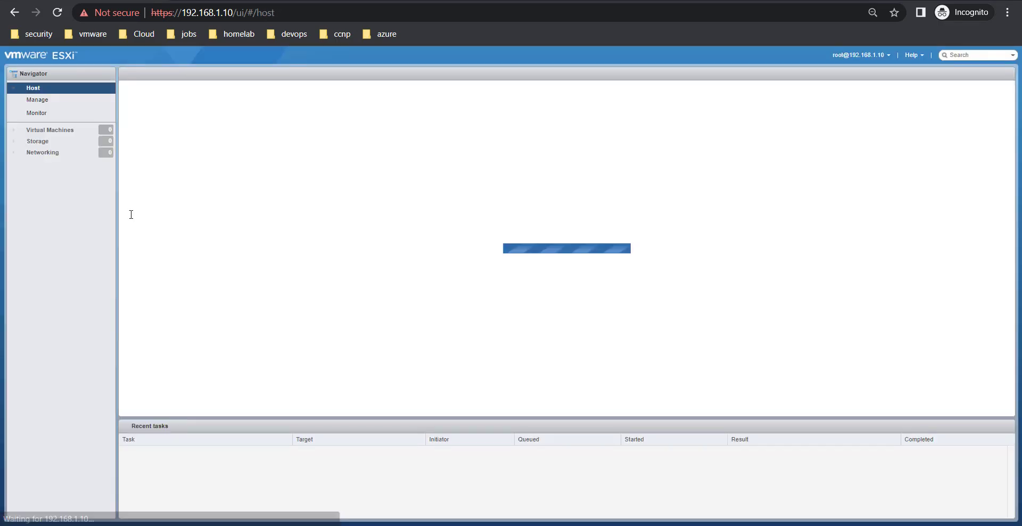
# Open the eveng virtual machine's console, then switch to the EVE-NG login window.
pyautogui.click(49, 130)
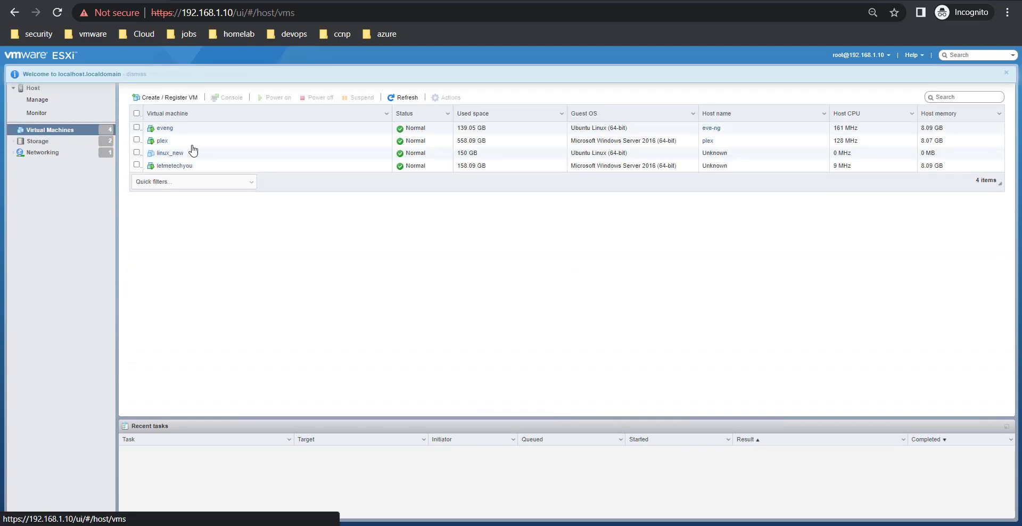
pyautogui.click(163, 129)
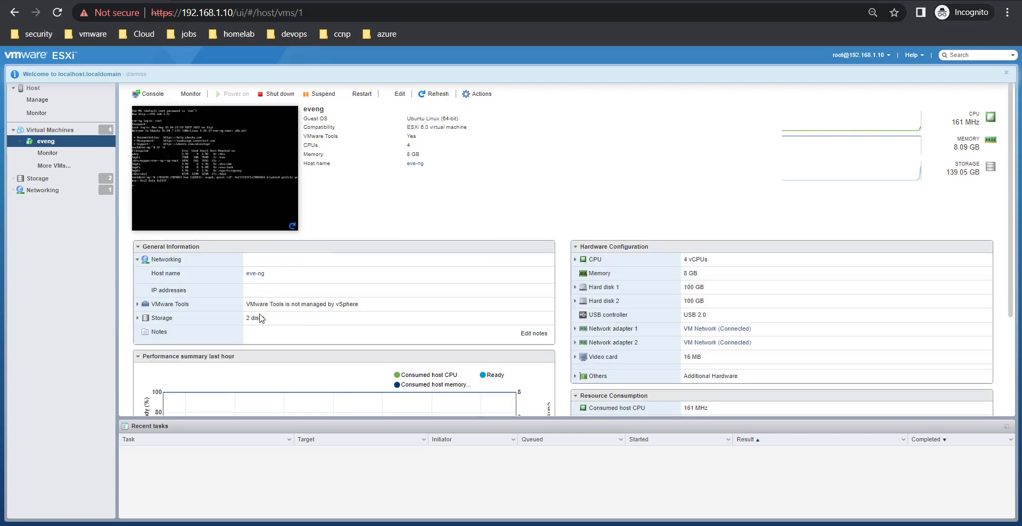
pyautogui.click(244, 160)
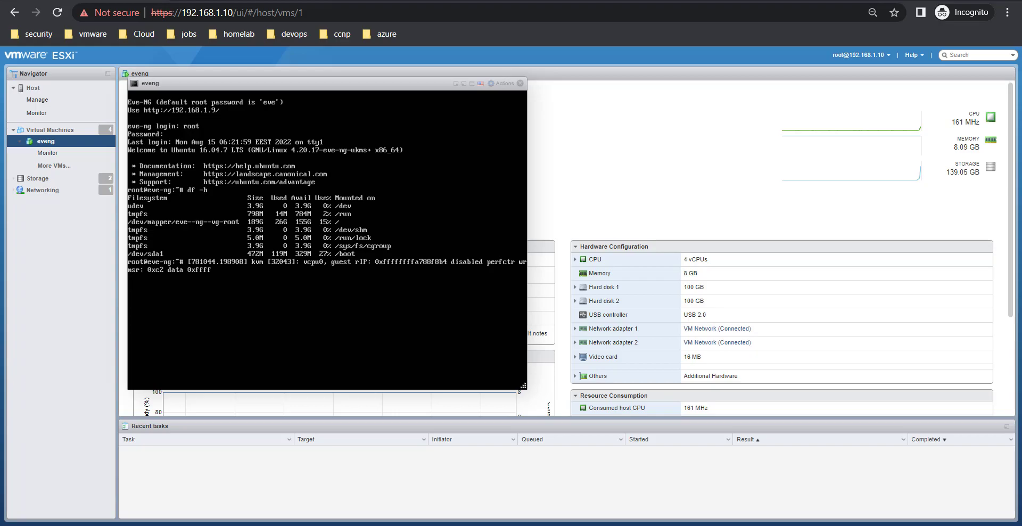
pyautogui.hotkey('alt', 'Tab')
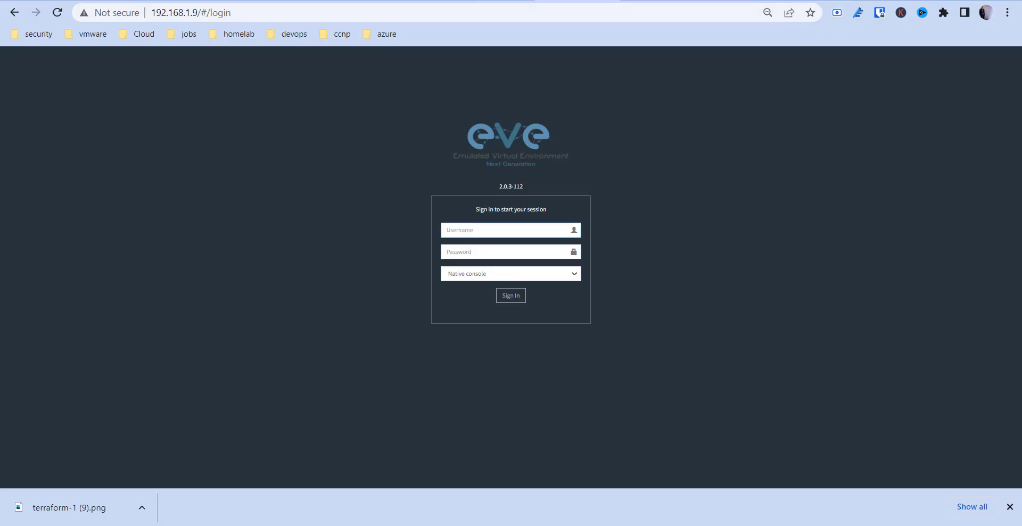
# Open the eve-ng.net download page and browse the Windows Client Side and Free Community Edition downloads.
pyautogui.click(477, 1)
pyautogui.click(269, 86)
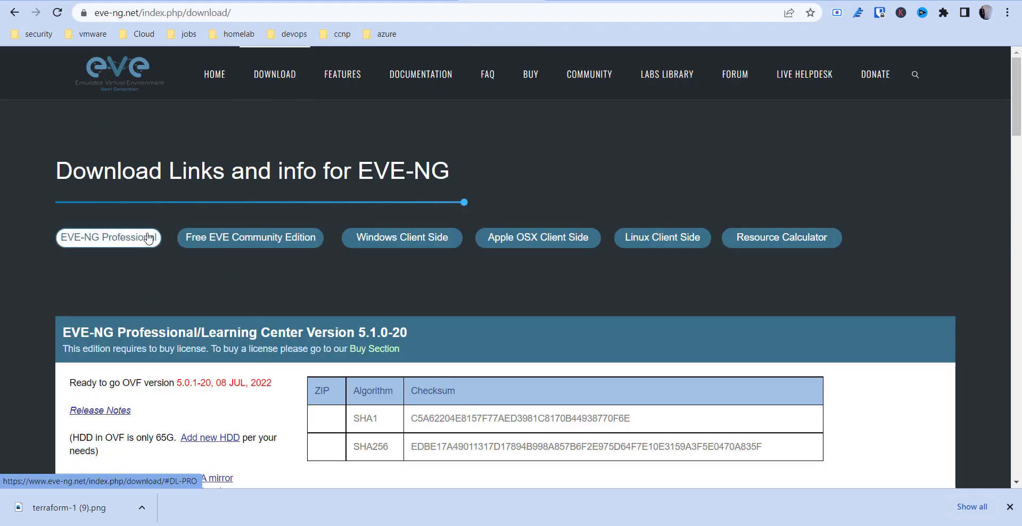
pyautogui.click(376, 242)
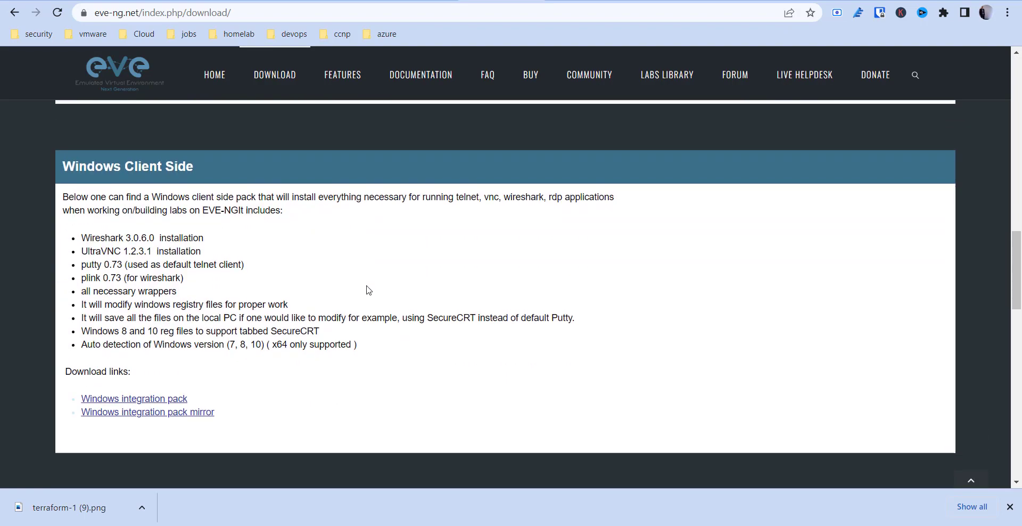
pyautogui.scroll(15, 368, 289)
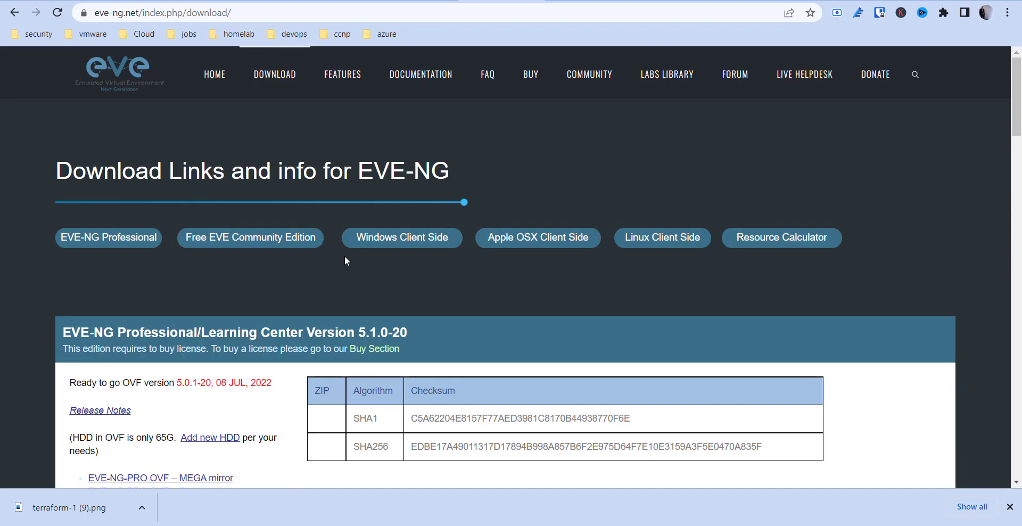
pyautogui.scroll(-15, 335, 365)
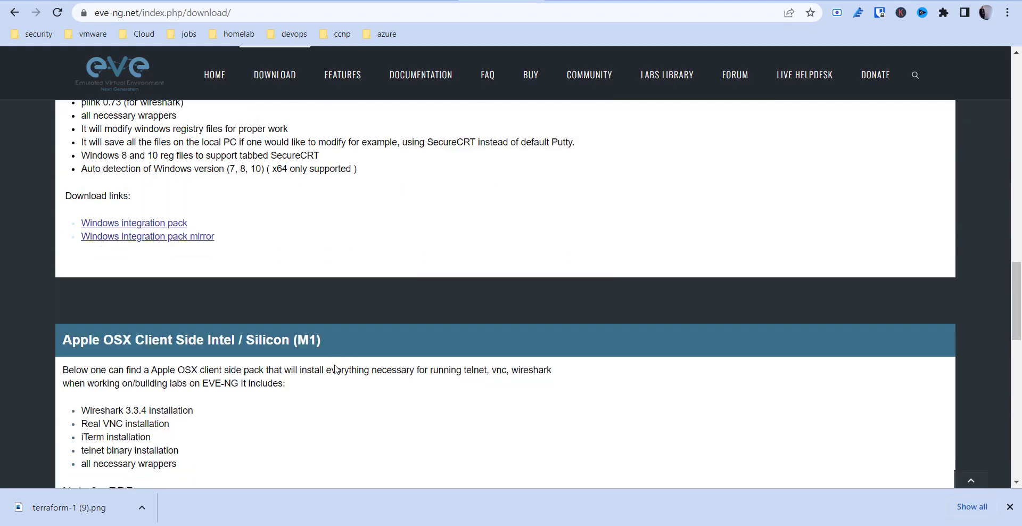
pyautogui.scroll(3, 336, 366)
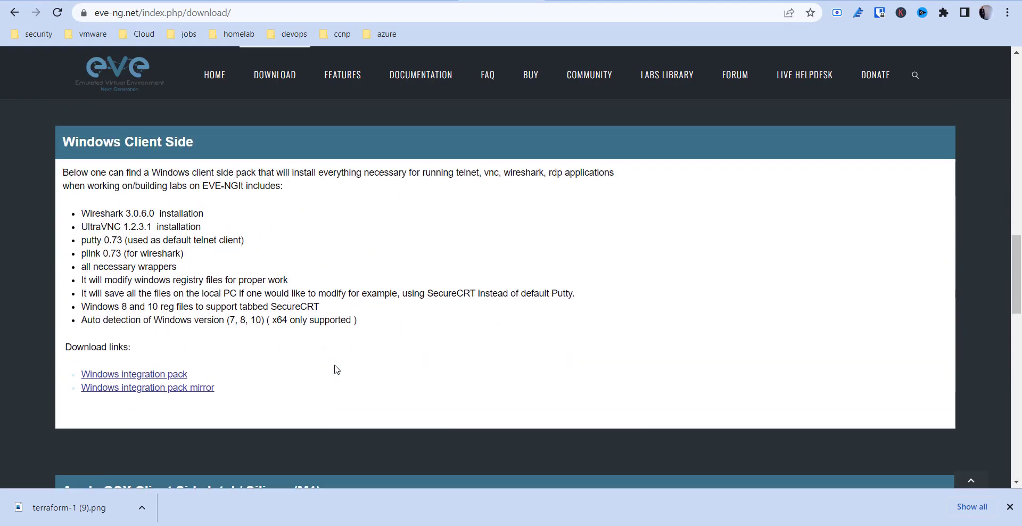
pyautogui.scroll(10, 356, 259)
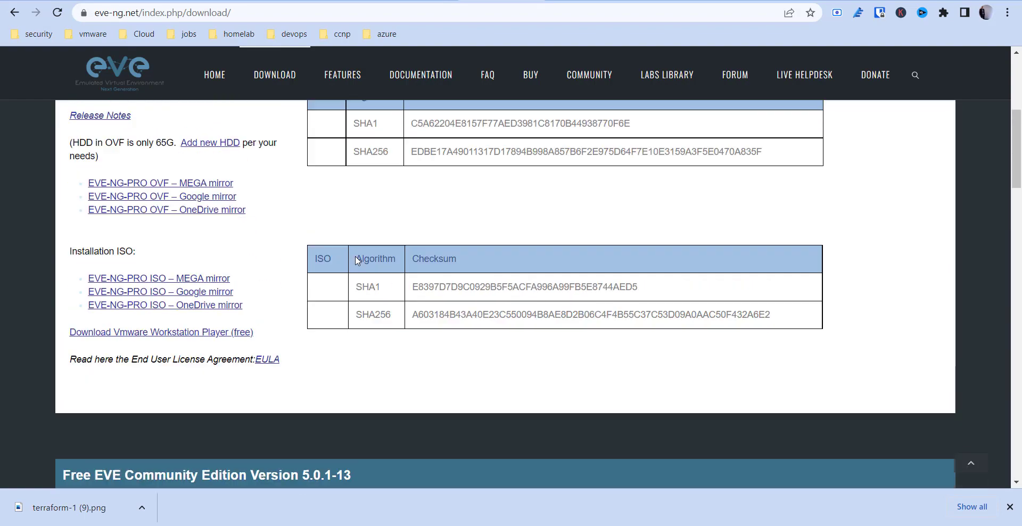
pyautogui.scroll(5, 355, 255)
pyautogui.click(264, 240)
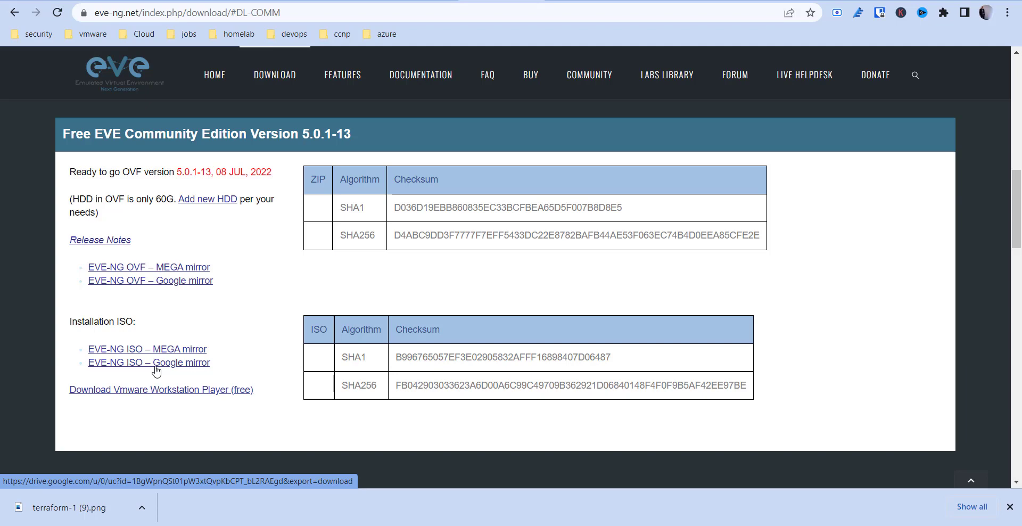
# Scroll back up and go to the DOCUMENTATION page.
pyautogui.scroll(13, 159, 359)
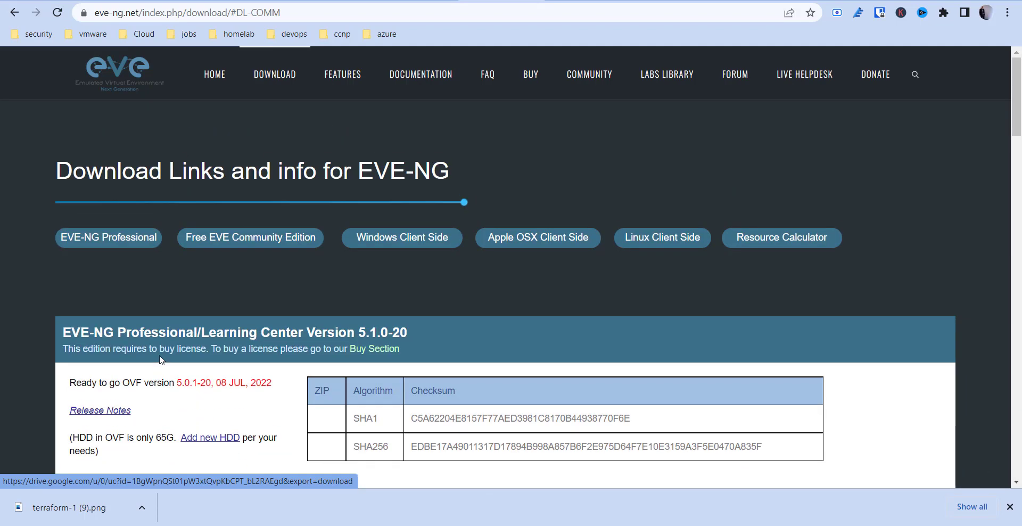
pyautogui.scroll(-13, 160, 359)
pyautogui.scroll(2, 159, 359)
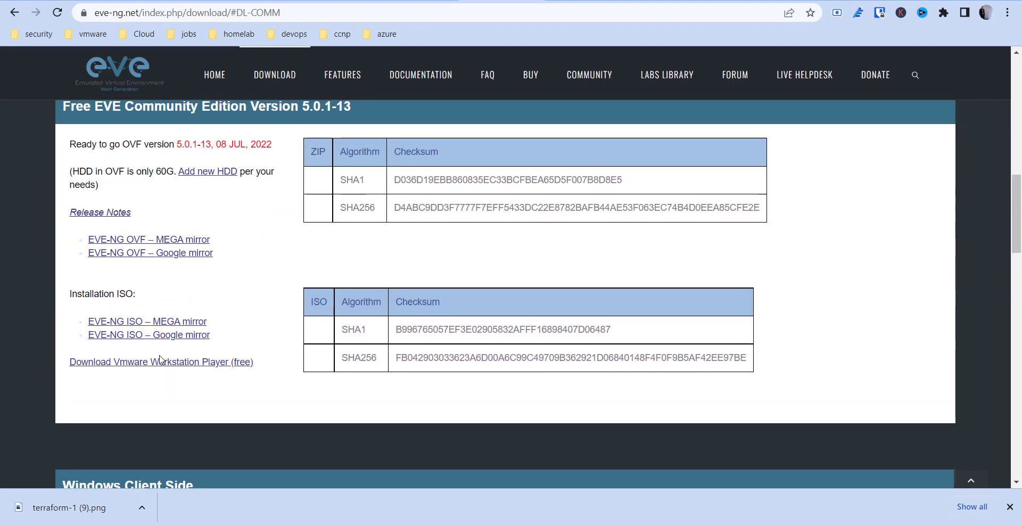
pyautogui.scroll(3, 160, 359)
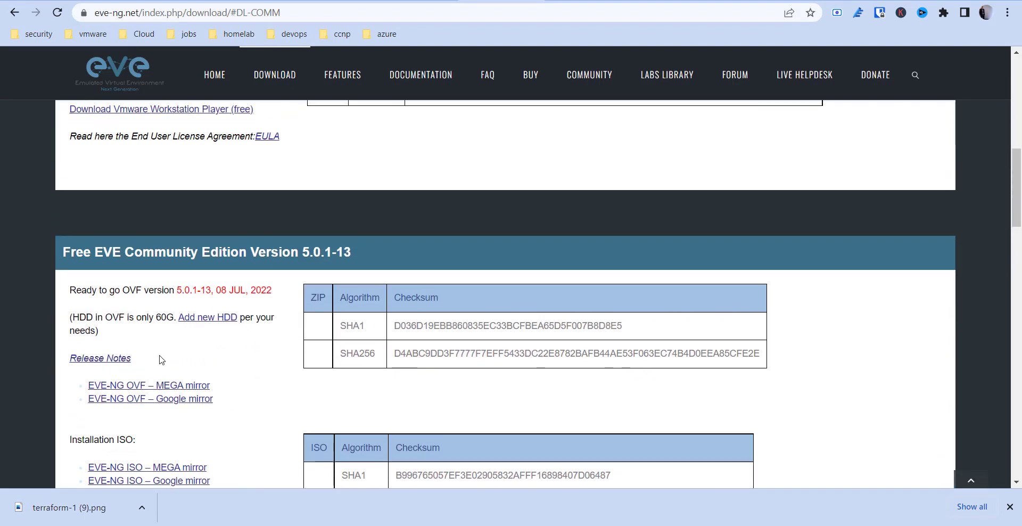
pyautogui.click(424, 87)
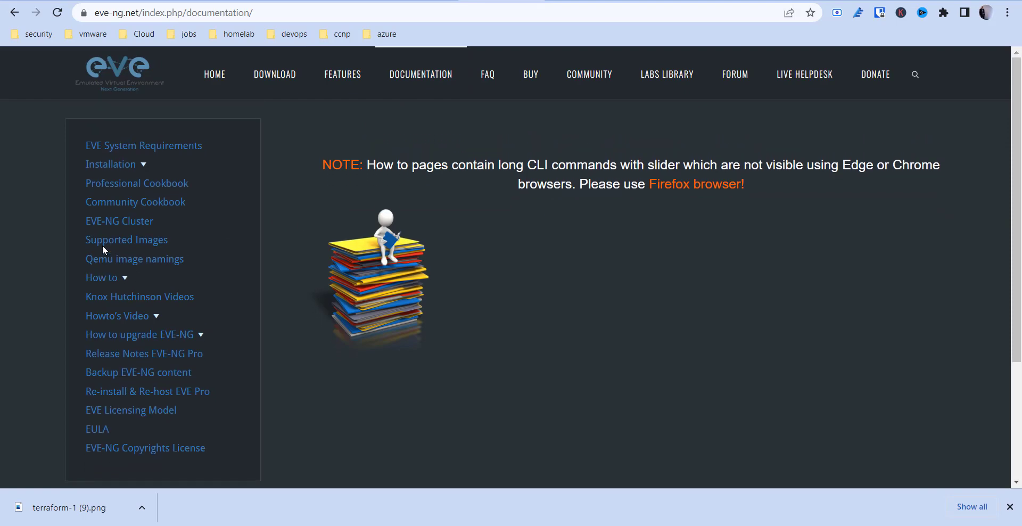
# Browse the list of supported images in the documentation.
pyautogui.click(102, 244)
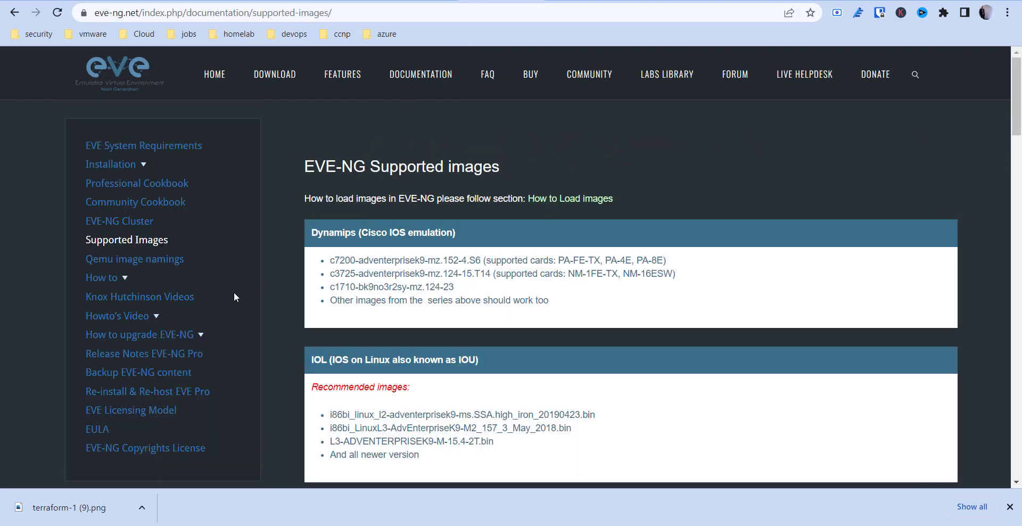
pyautogui.scroll(-1, 234, 293)
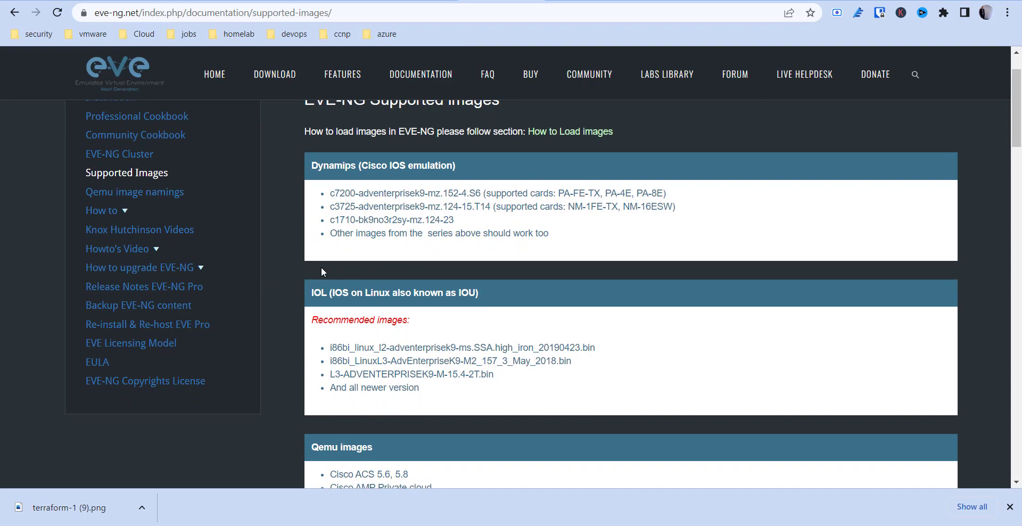
pyautogui.scroll(-10, 364, 275)
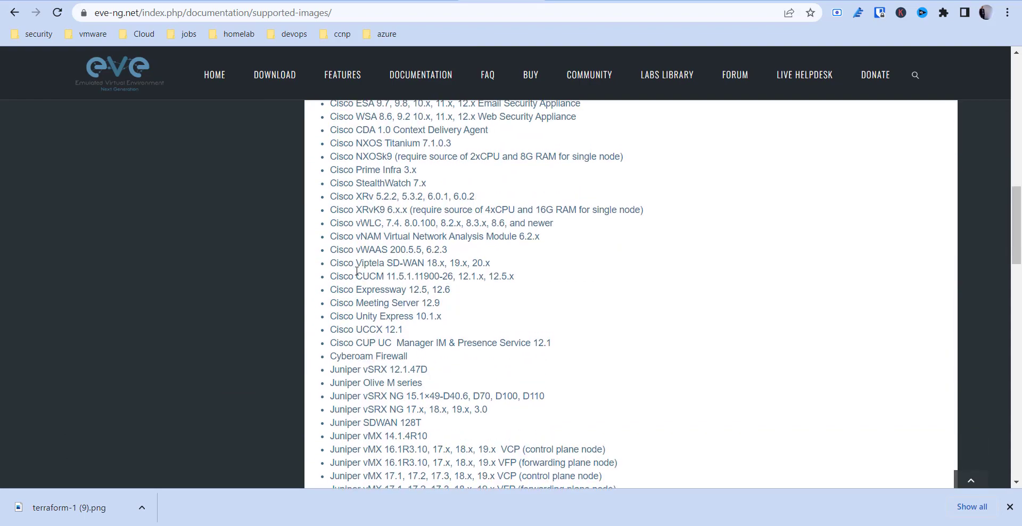
pyautogui.scroll(10, 364, 276)
pyautogui.scroll(-13, 360, 272)
pyautogui.scroll(-13, 359, 272)
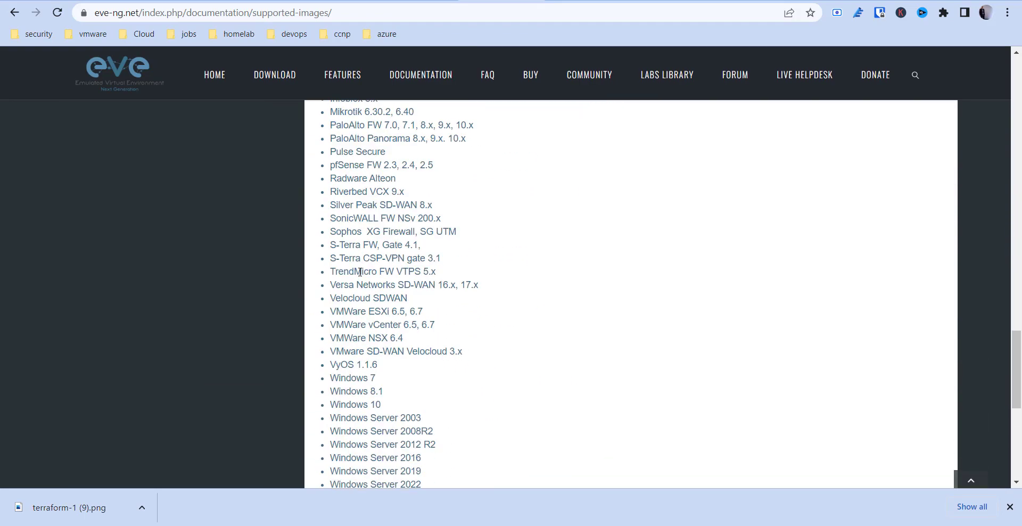
pyautogui.scroll(20, 354, 266)
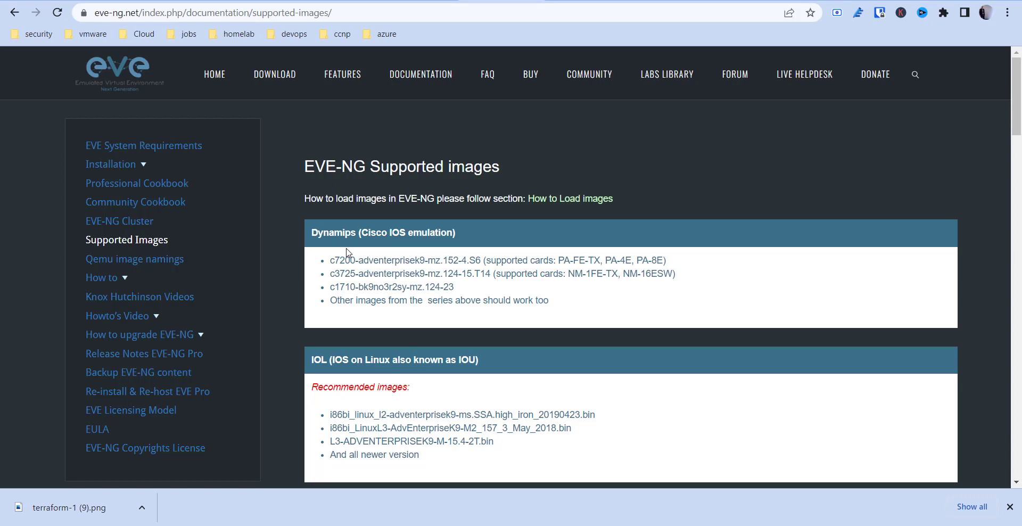
# Look over the Installation docs and How to guides, then open the Palo Alto guide.
pyautogui.click(158, 169)
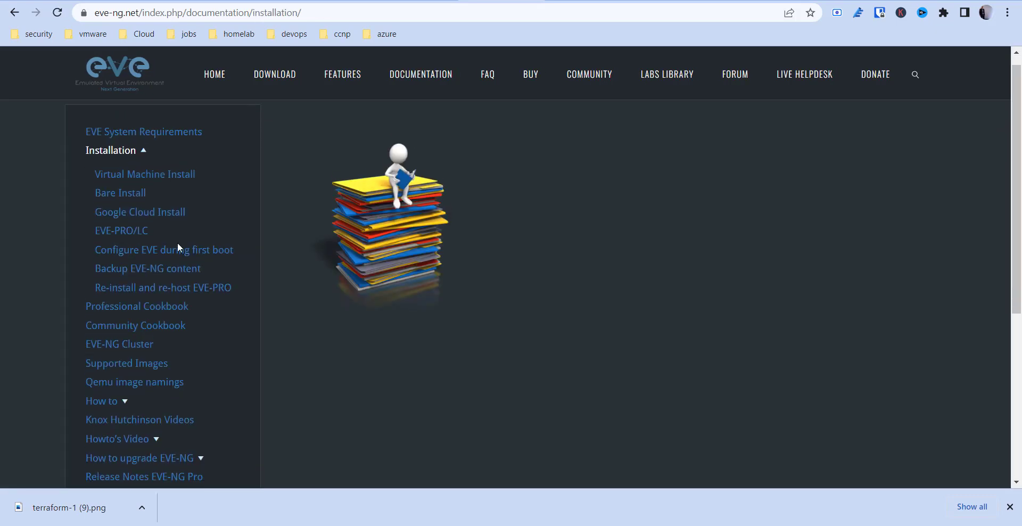
pyautogui.scroll(-5, 178, 246)
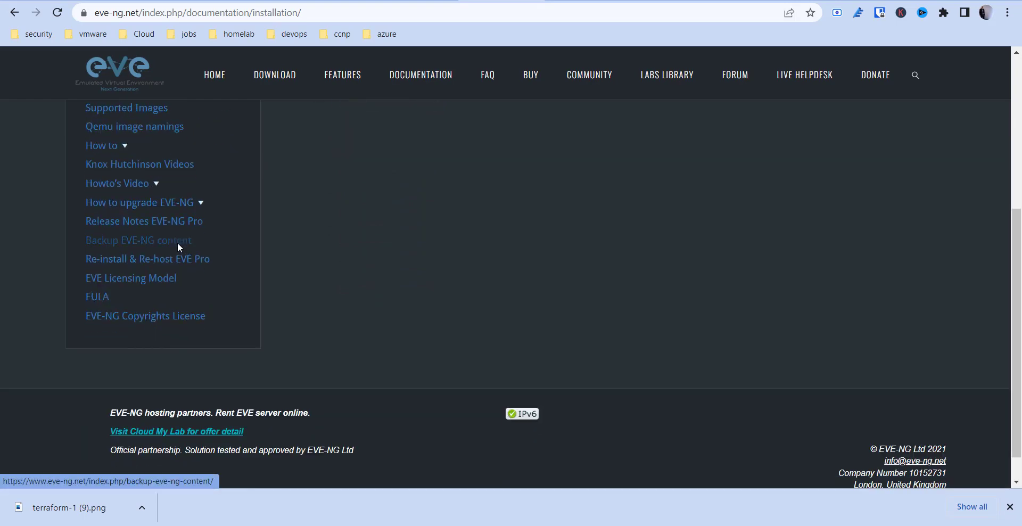
pyautogui.scroll(1, 177, 242)
pyautogui.click(112, 201)
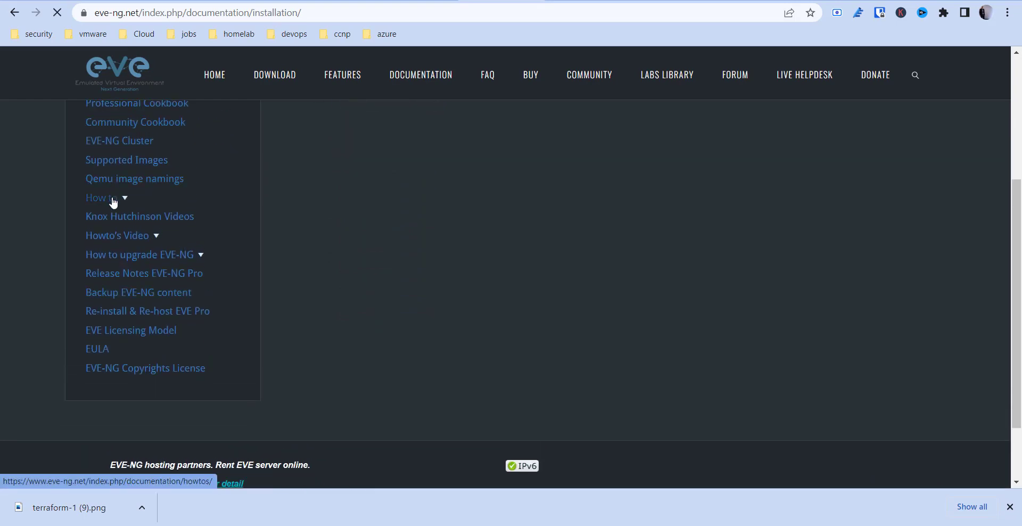
pyautogui.scroll(-4, 210, 288)
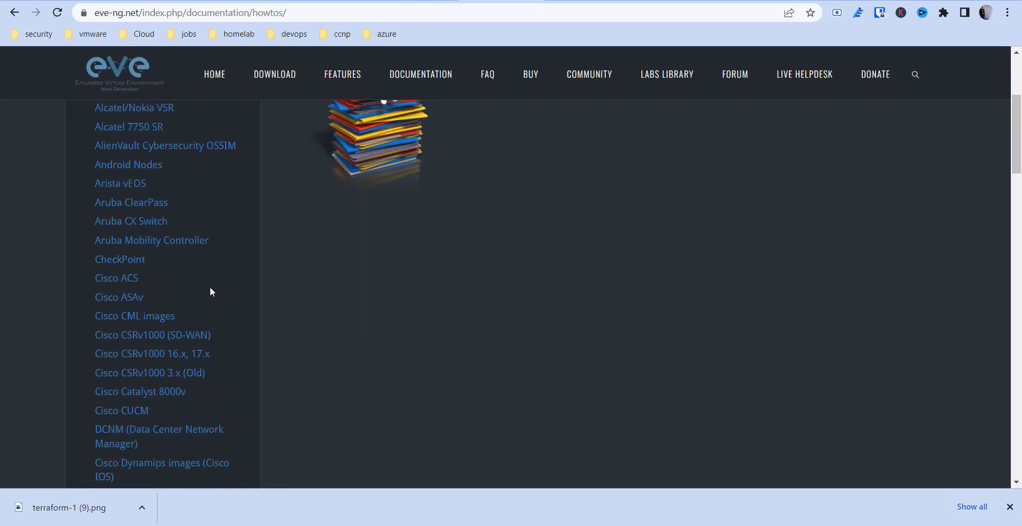
pyautogui.scroll(-10, 210, 291)
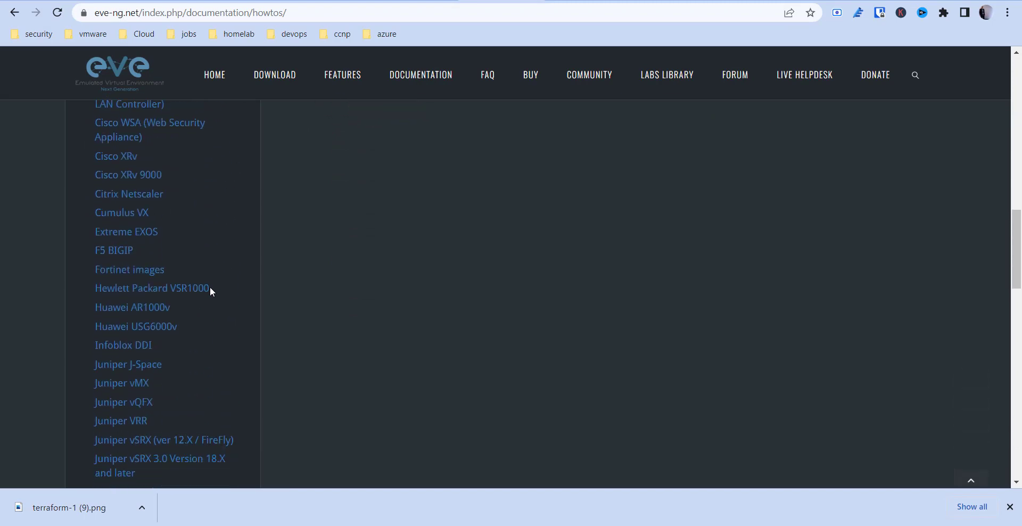
pyautogui.scroll(-6, 210, 287)
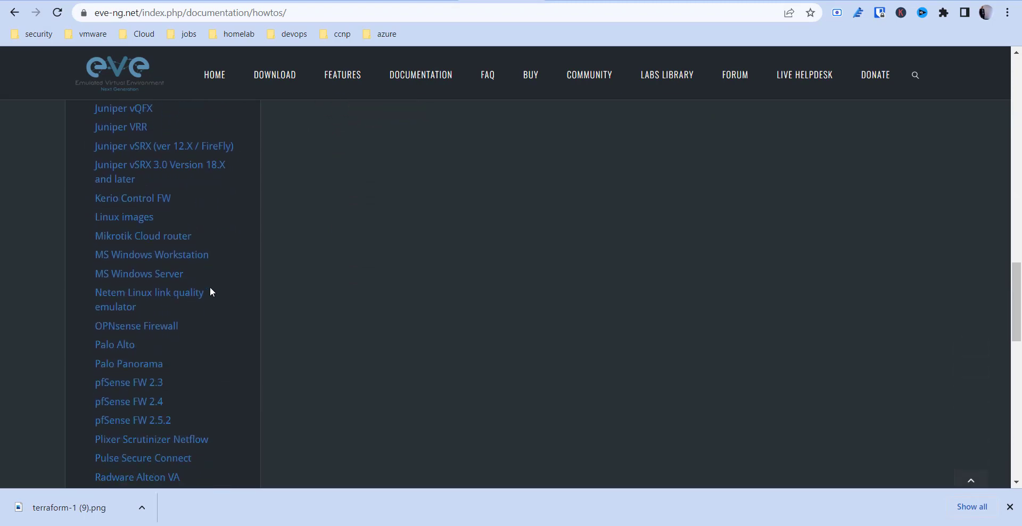
pyautogui.scroll(-1, 210, 291)
pyautogui.click(122, 309)
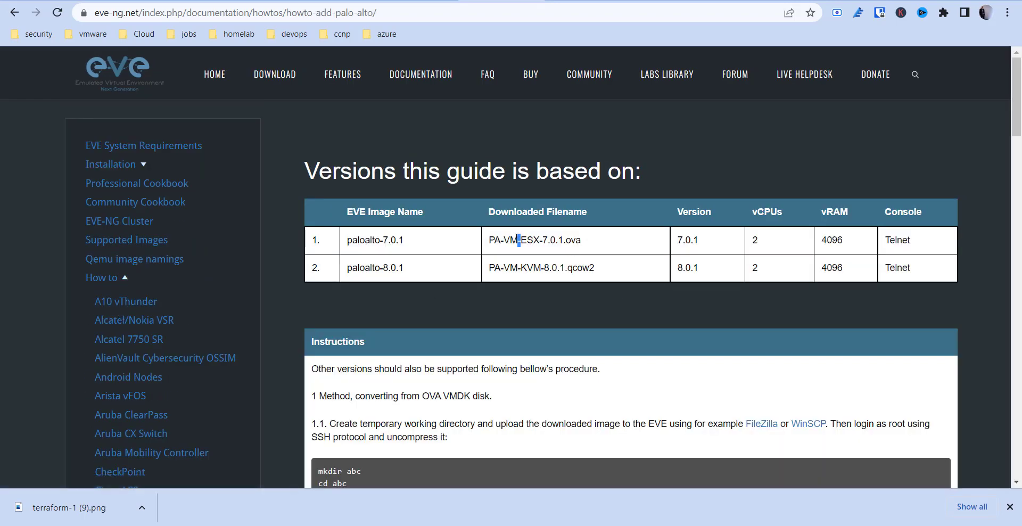
# Select PA-VM-ESX-7.0.1.ova and the version 7.0.1 in paloalto-7.0.1, then scroll the guide.
pyautogui.tripleClick(519, 240)
pyautogui.doubleClick(384, 239)
pyautogui.scroll(-3, 390, 393)
pyautogui.scroll(-15, 390, 392)
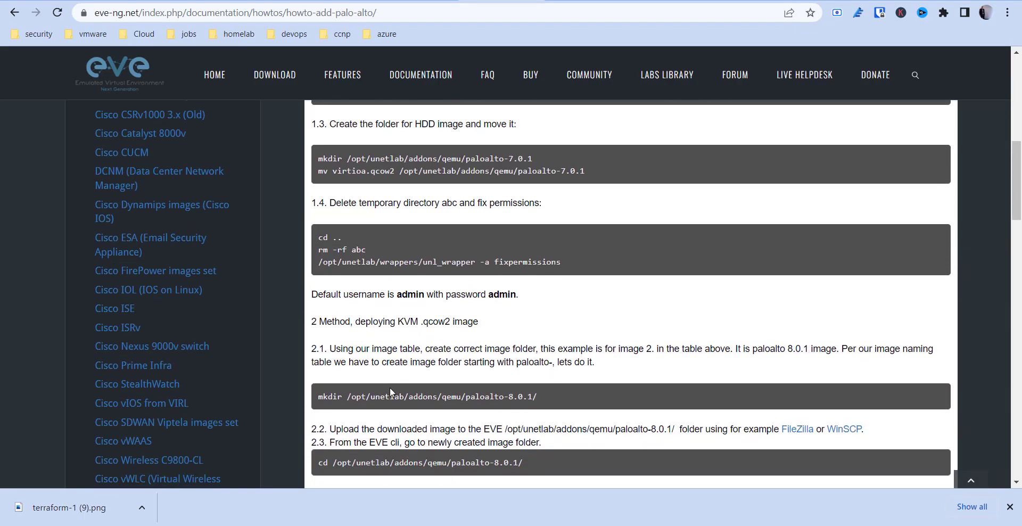
pyautogui.scroll(10, 390, 388)
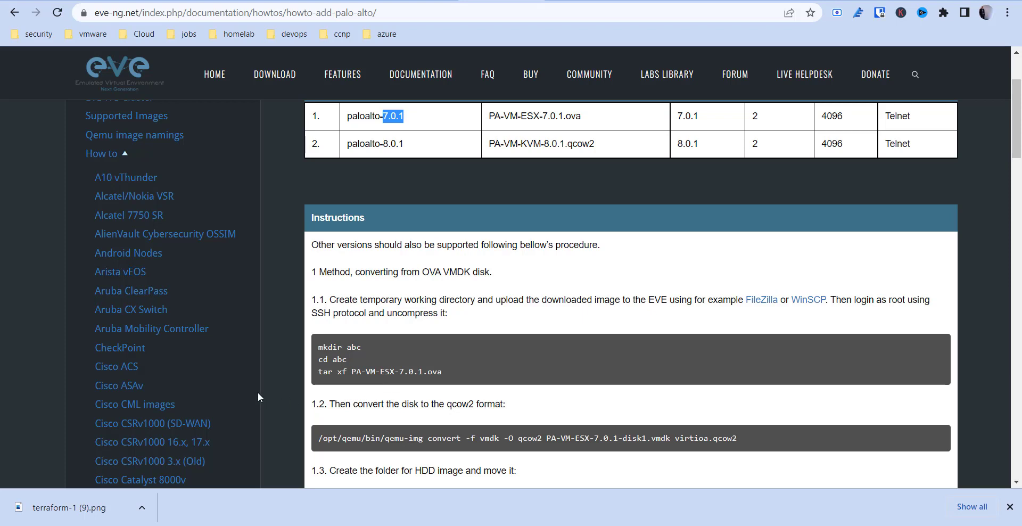
pyautogui.scroll(1, 437, 288)
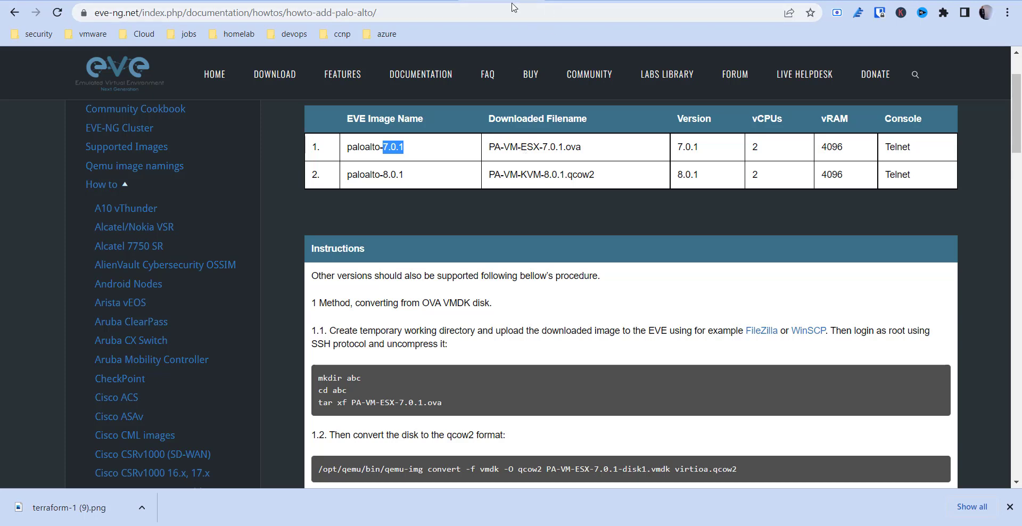
# Load the EVE-NG server at 192.168.1.9 in the browser.
pyautogui.click(213, 79)
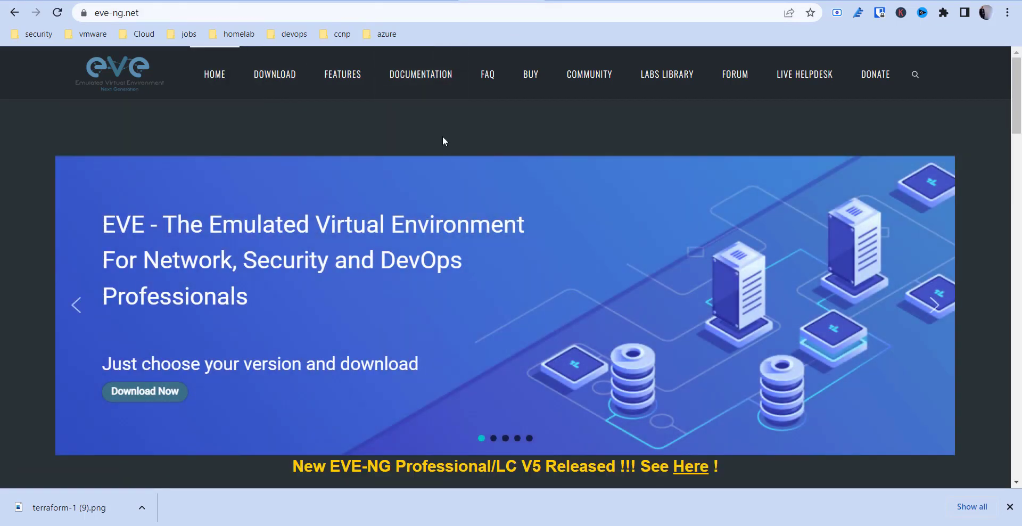
pyautogui.click(453, 15)
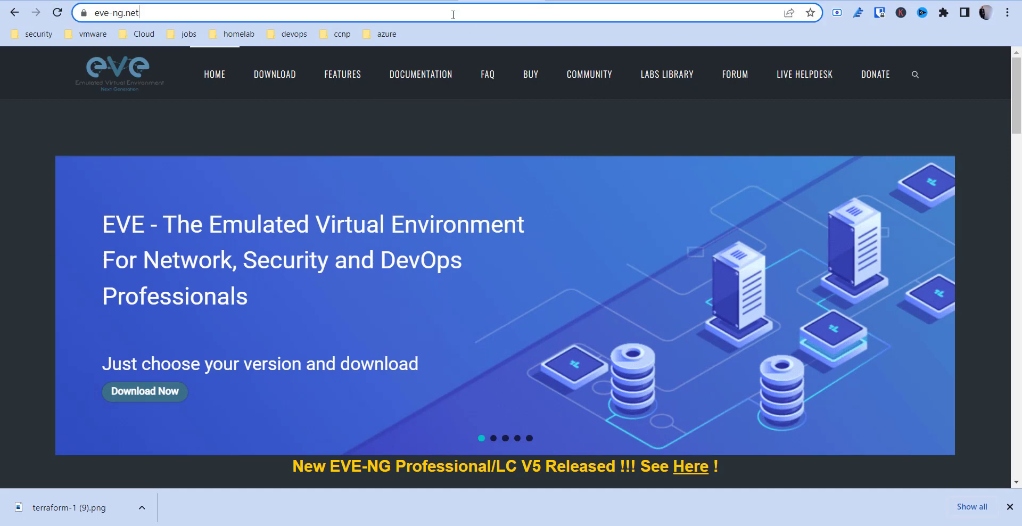
pyautogui.write('192.168.1.9')
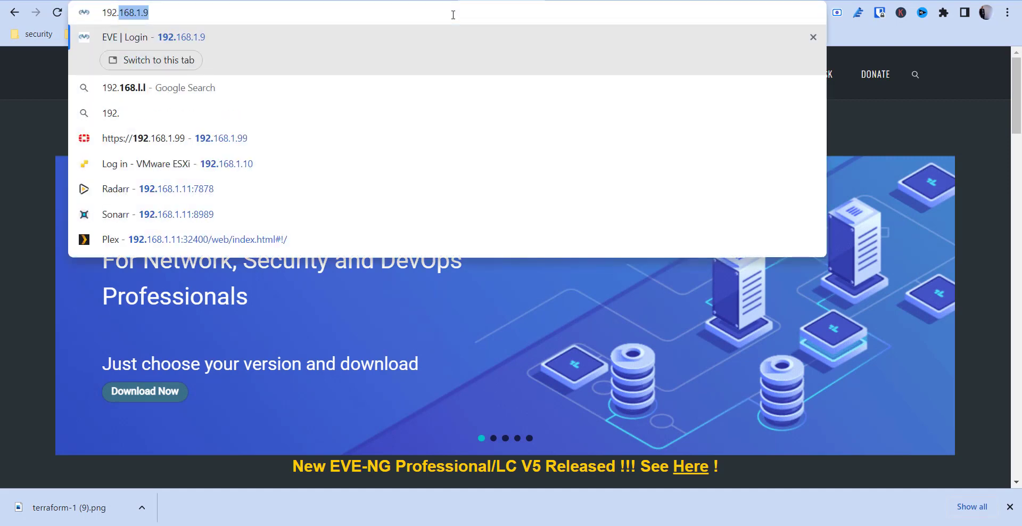
pyautogui.press('Return')
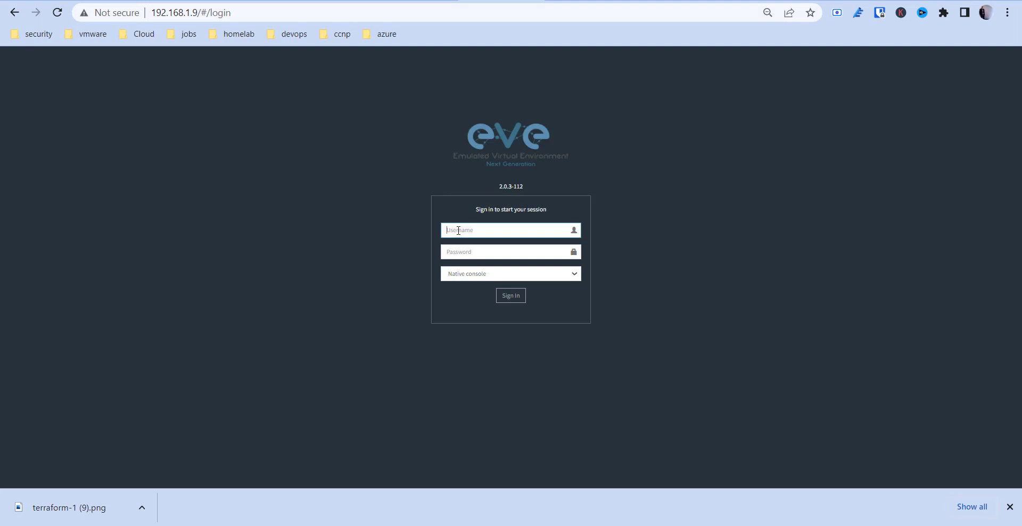
# Enter the administrator username and password, choose Html5 console, and sign in.
pyautogui.write('adm')
pyautogui.press('BackSpace')
pyautogui.press('BackSpace')
pyautogui.press('BackSpace')
pyautogui.press('Tab')
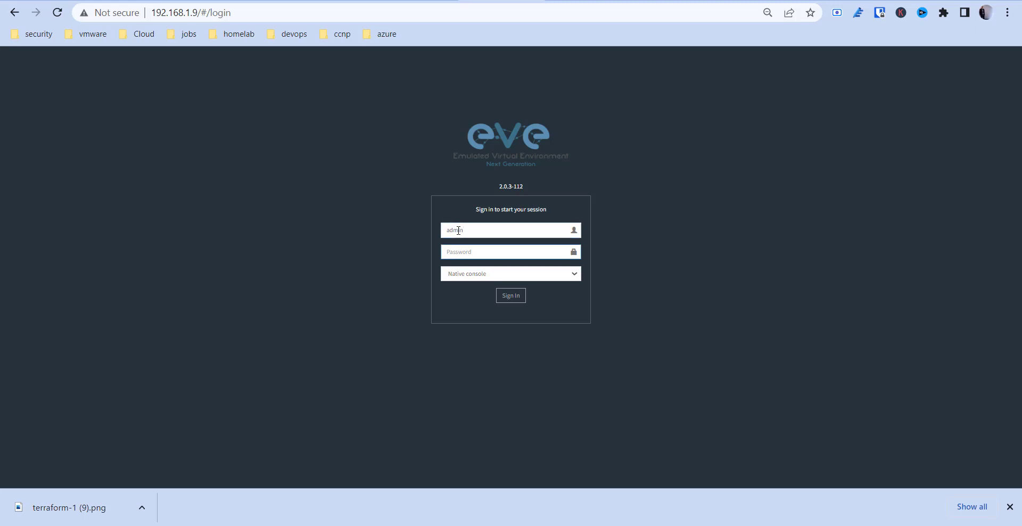
pyautogui.click(481, 233)
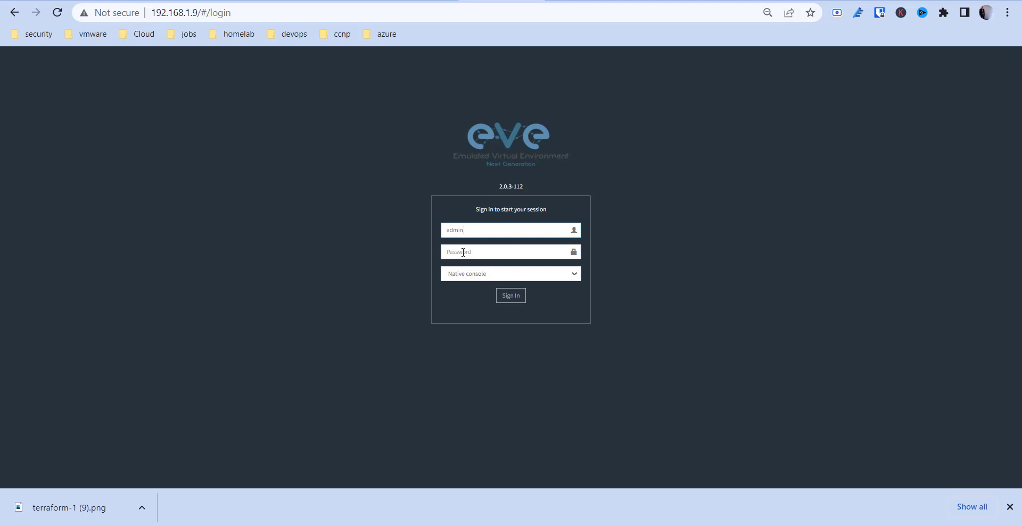
pyautogui.click(768, 12)
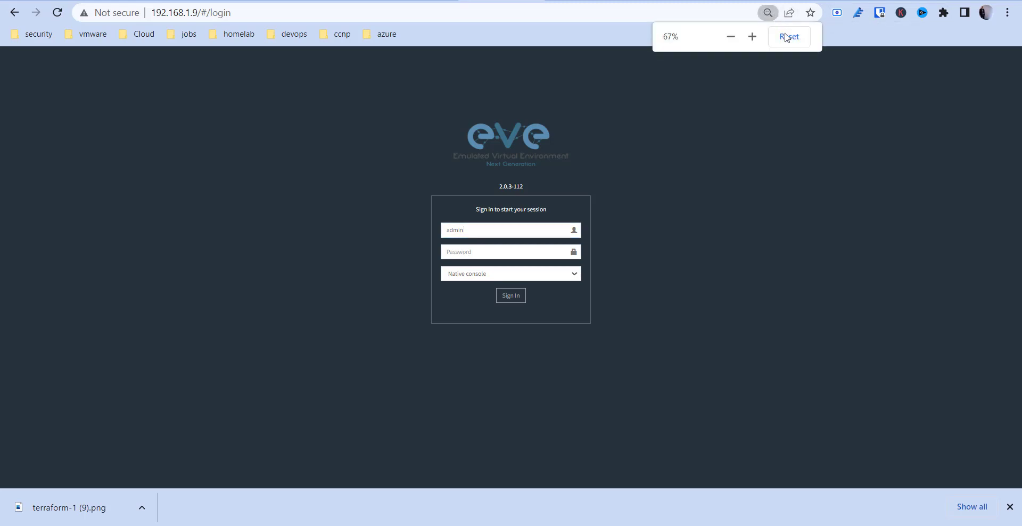
pyautogui.click(789, 37)
pyautogui.click(438, 323)
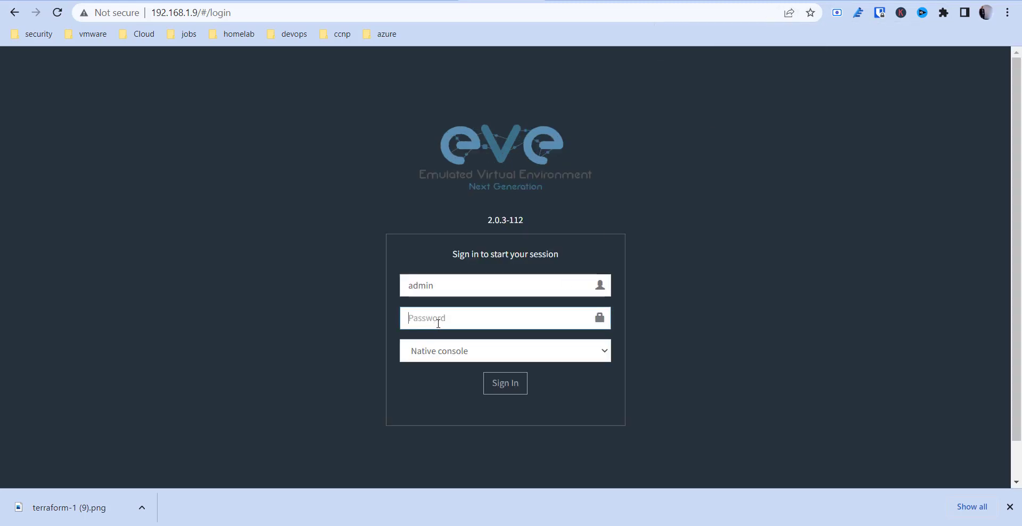
pyautogui.write('e')
pyautogui.press('Tab')
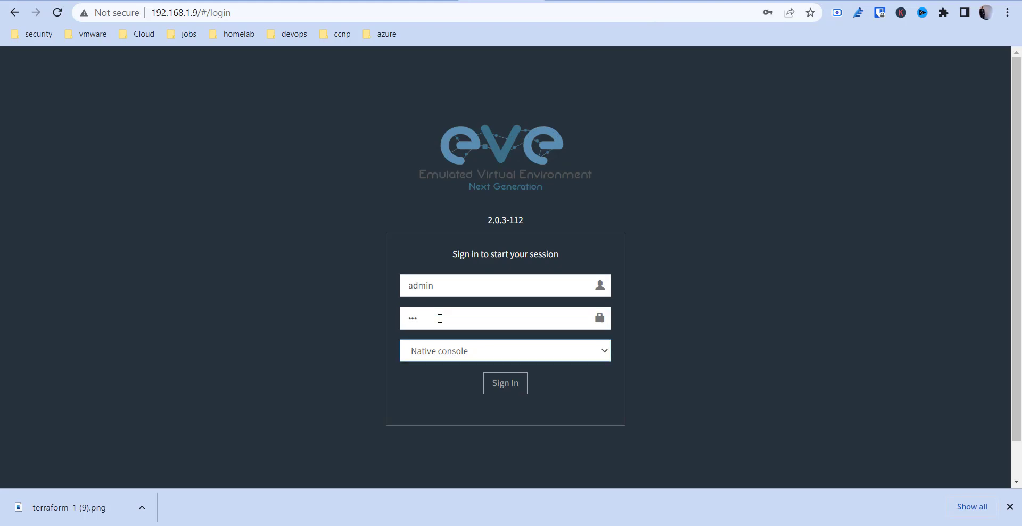
pyautogui.press('Down')
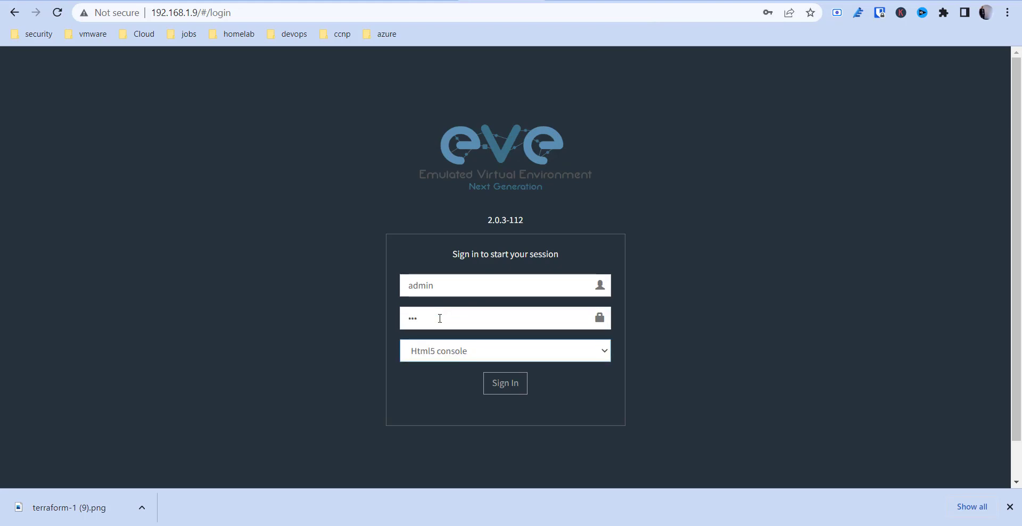
pyautogui.click(506, 390)
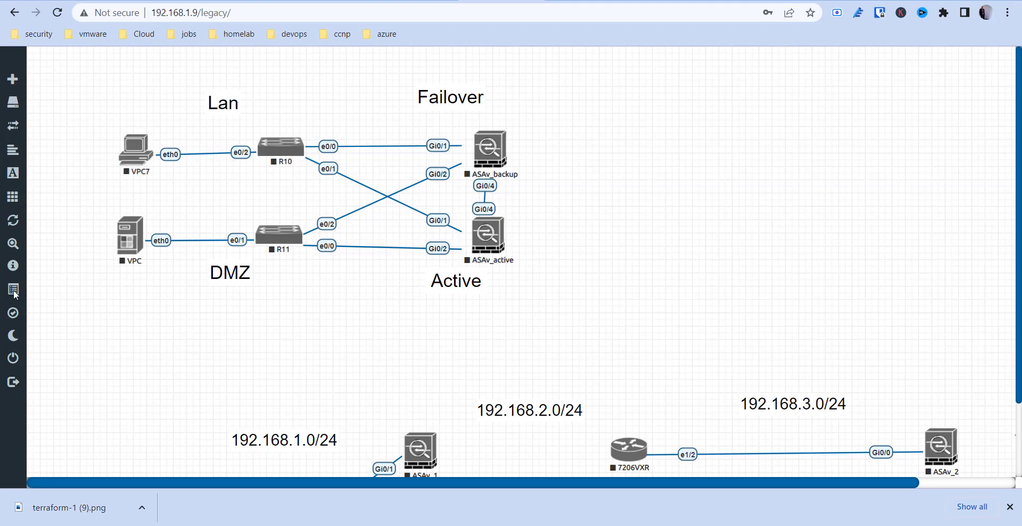
# Close the current lab and preview the site to site vpn labs in custom labs.
pyautogui.moveTo(21, 388)
pyautogui.click(37, 361)
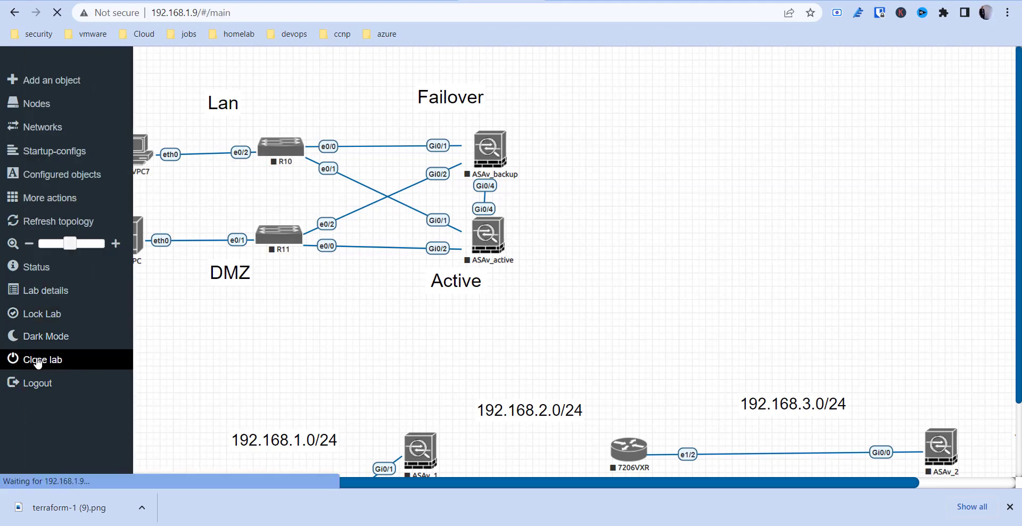
pyautogui.scroll(-6, 308, 250)
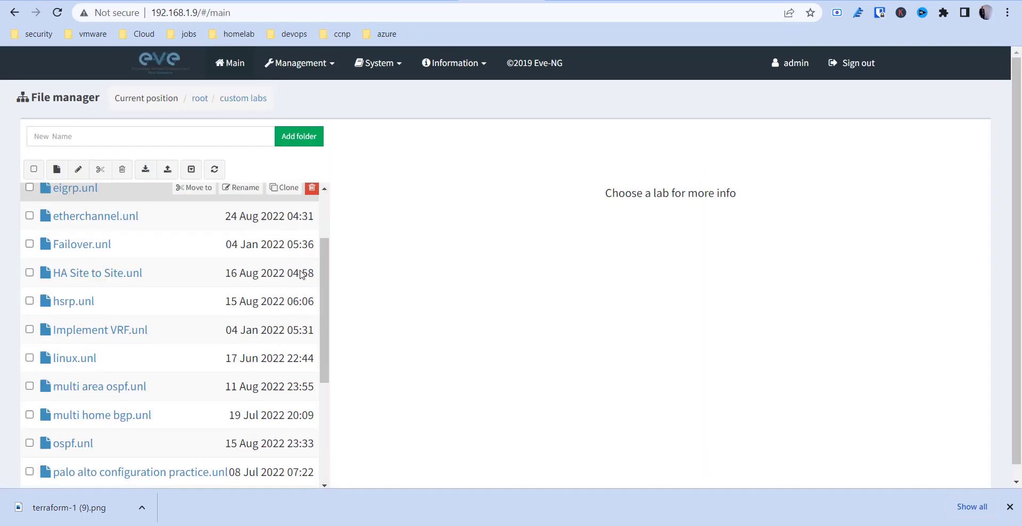
pyautogui.scroll(6, 308, 277)
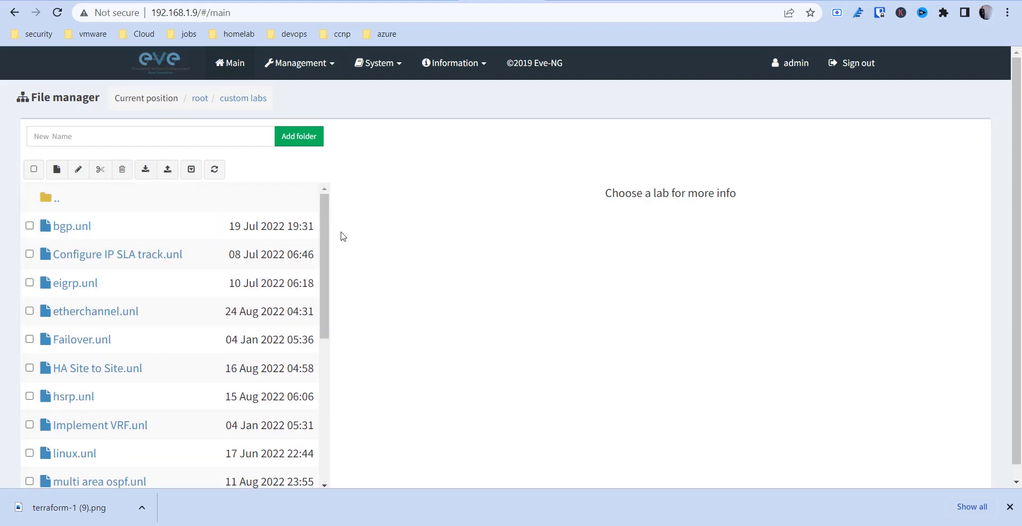
pyautogui.moveTo(326, 224)
pyautogui.mouseDown()
pyautogui.moveTo(321, 349)
pyautogui.moveTo(332, 212)
pyautogui.mouseUp()
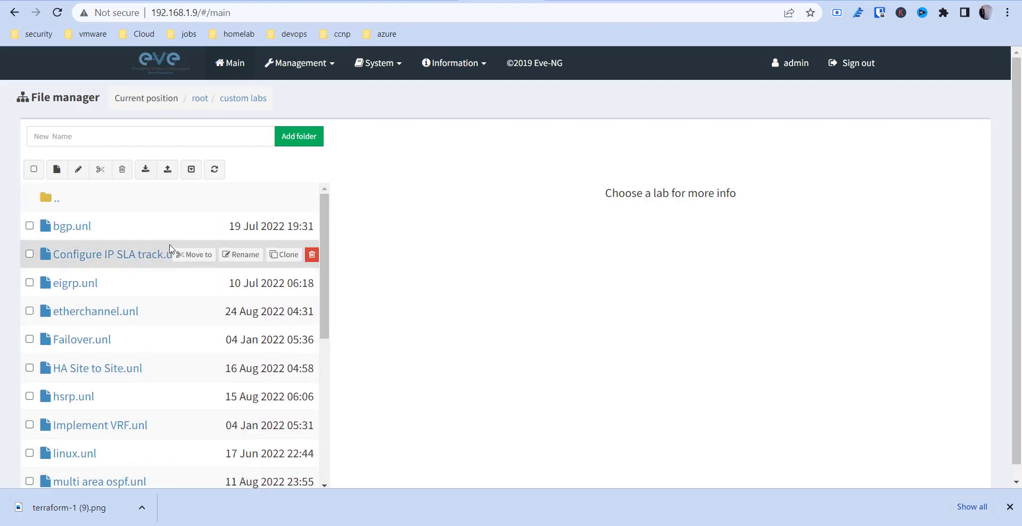
pyautogui.scroll(-5, 105, 371)
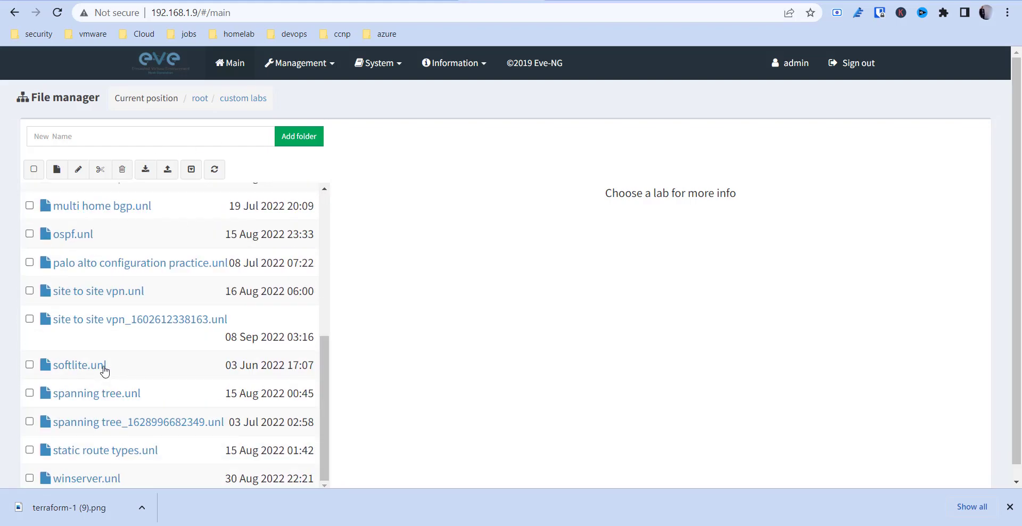
pyautogui.scroll(-1, 27, 368)
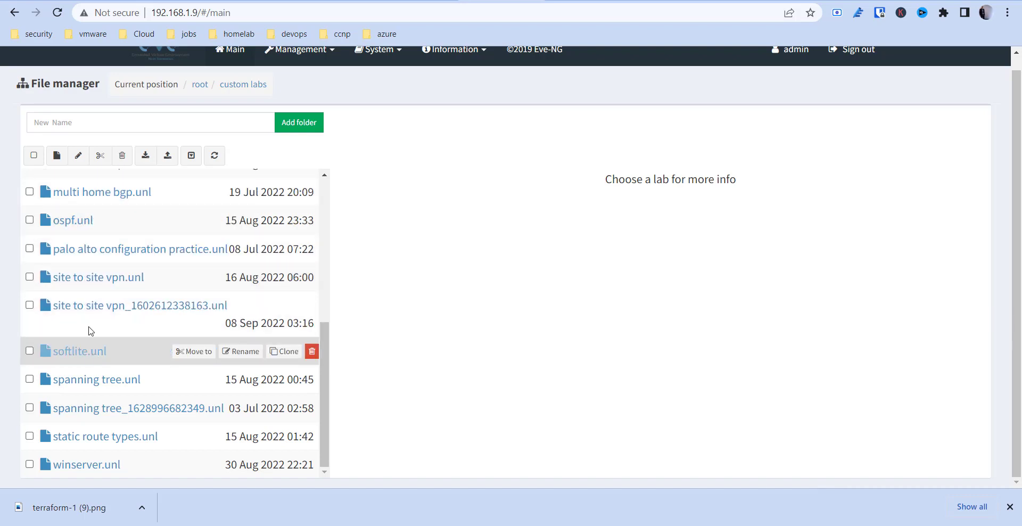
pyautogui.click(80, 301)
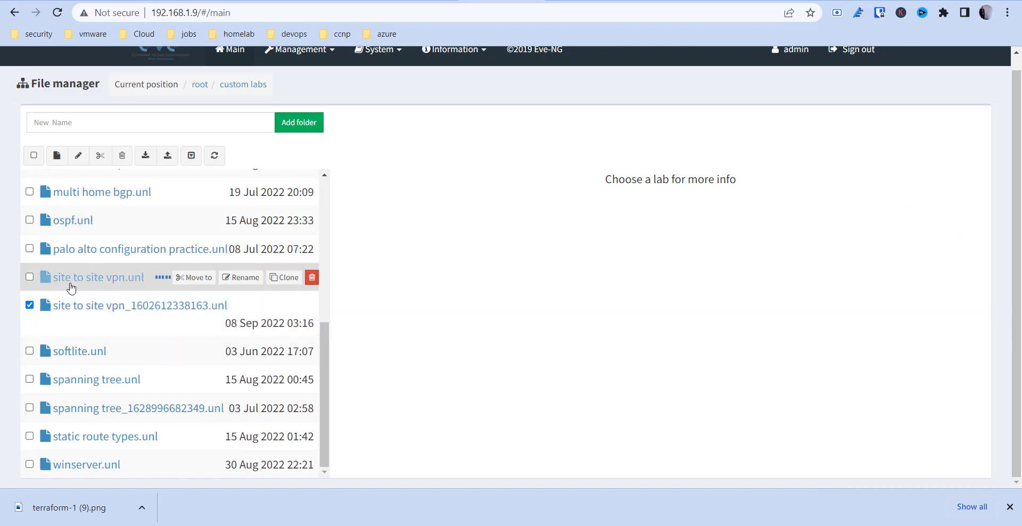
pyautogui.click(71, 287)
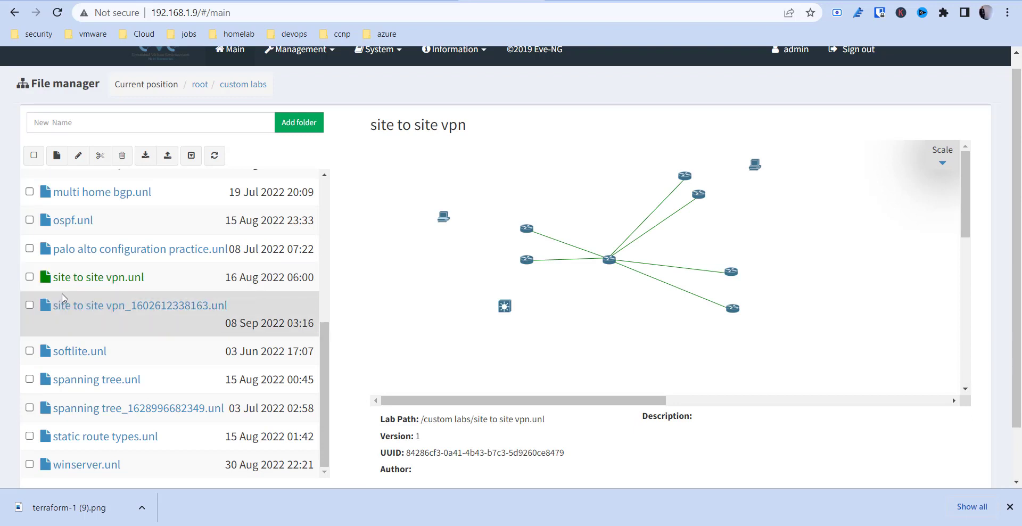
pyautogui.click(29, 277)
pyautogui.click(30, 305)
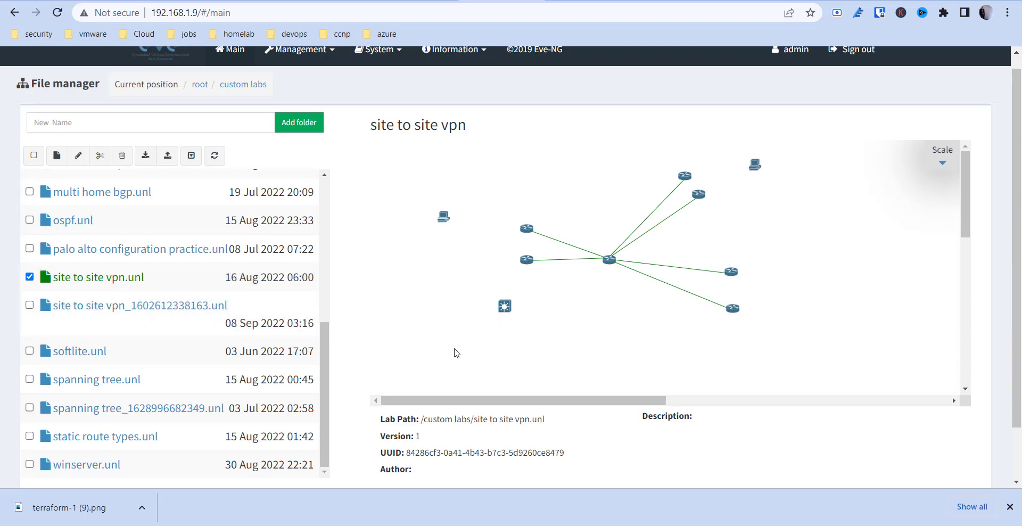
pyautogui.scroll(1, 327, 322)
pyautogui.scroll(-2, 251, 413)
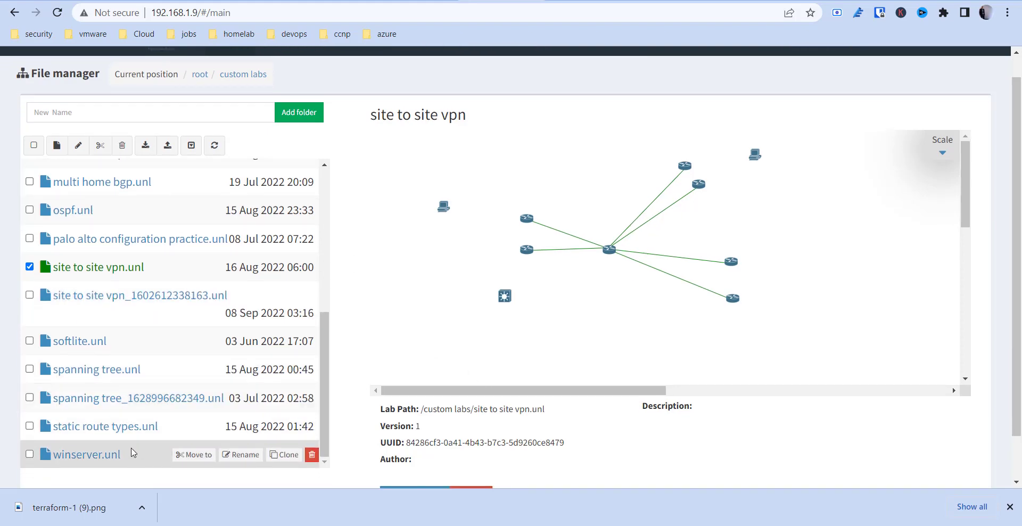
pyautogui.scroll(6, 133, 453)
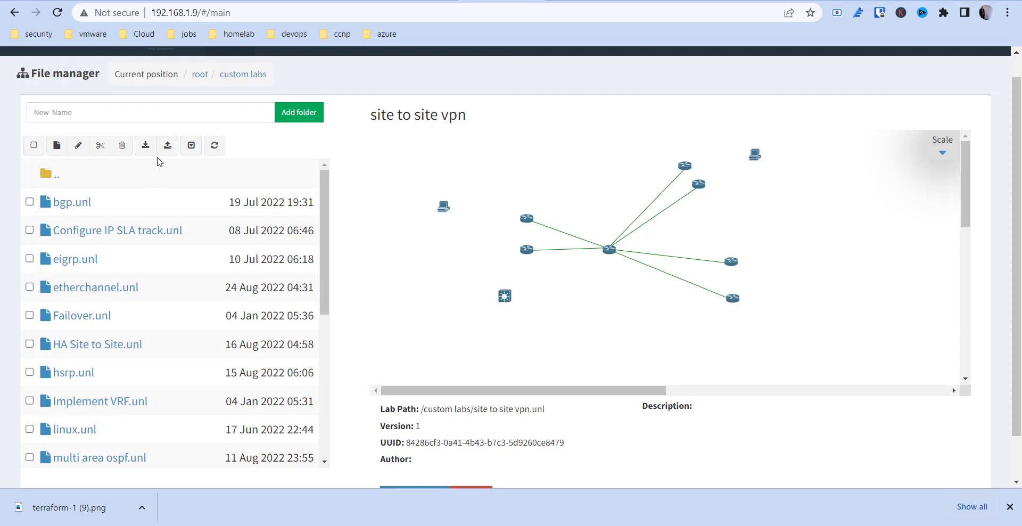
# Preview the imported 3-1 Single-Area OSPFv2 lab, then open site to site vpn.unl.
pyautogui.click(47, 179)
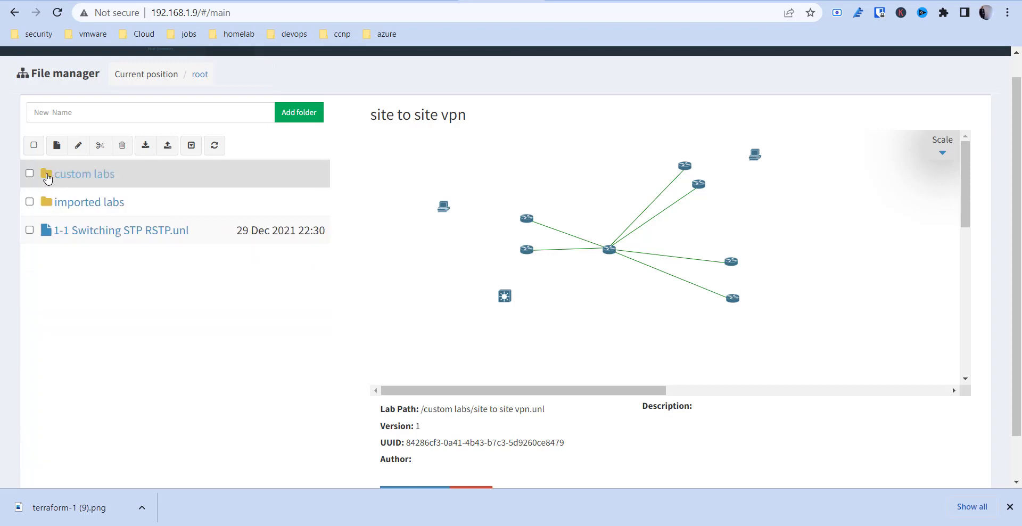
pyautogui.click(82, 205)
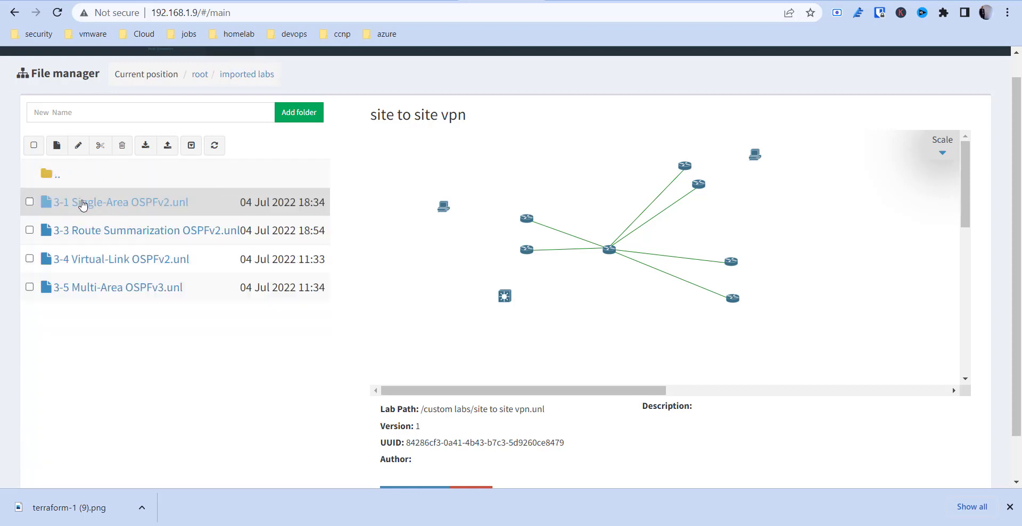
pyautogui.click(82, 204)
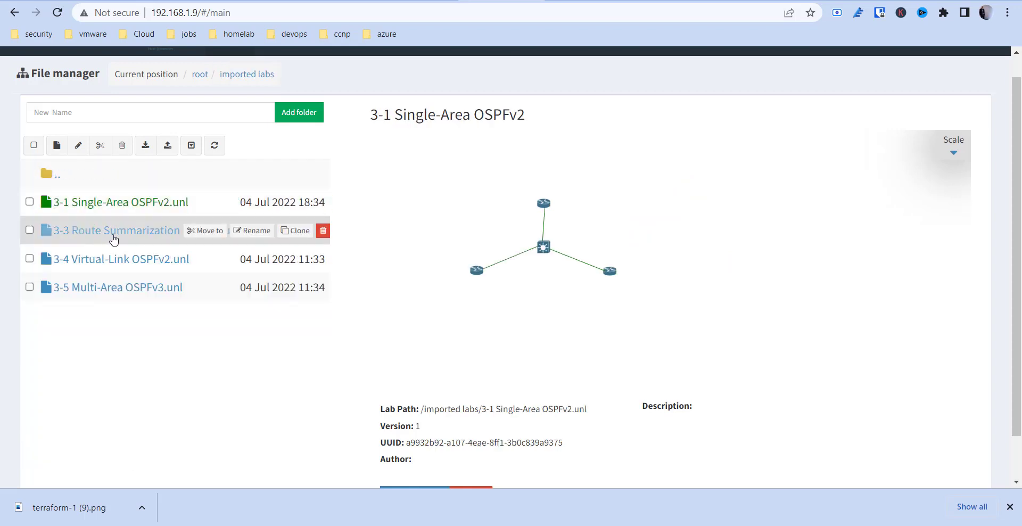
pyautogui.click(48, 174)
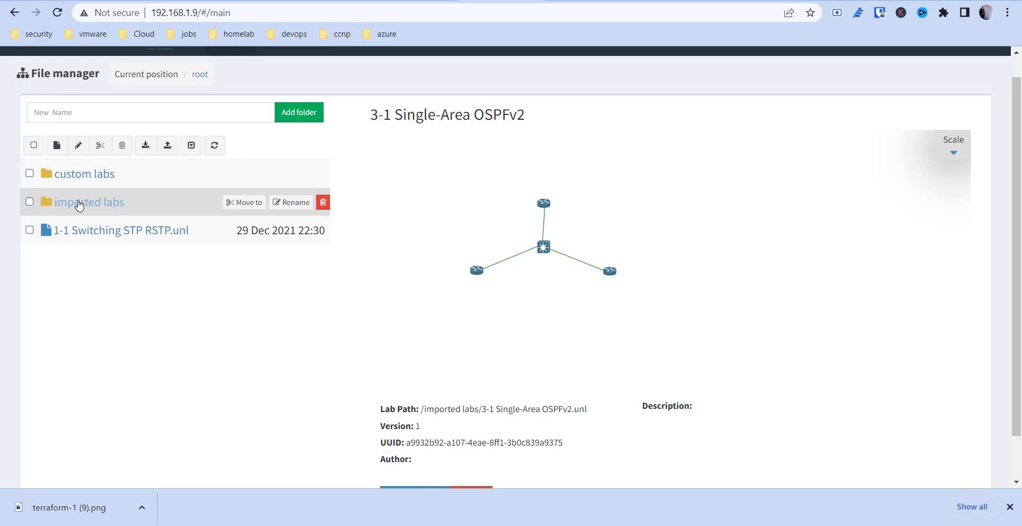
pyautogui.click(69, 175)
pyautogui.scroll(-5, 95, 295)
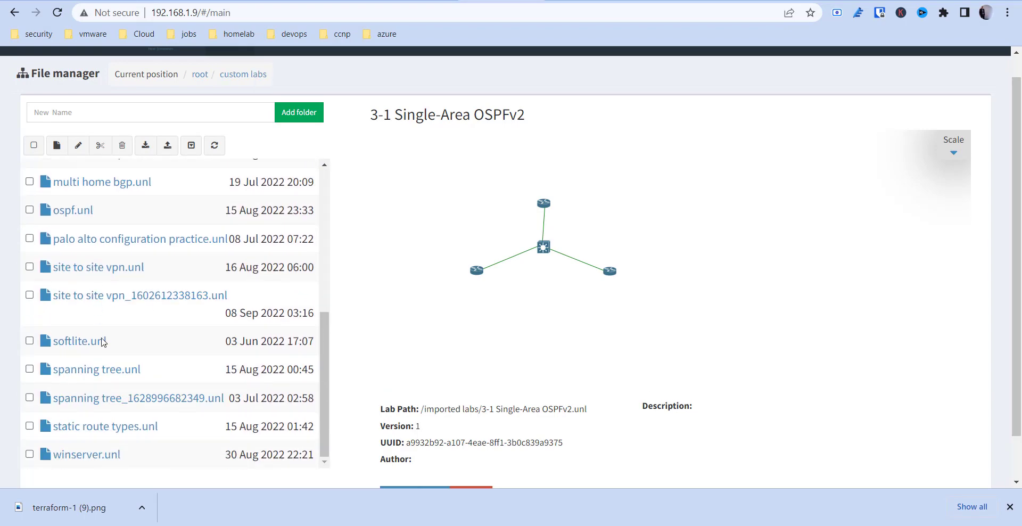
pyautogui.click(94, 268)
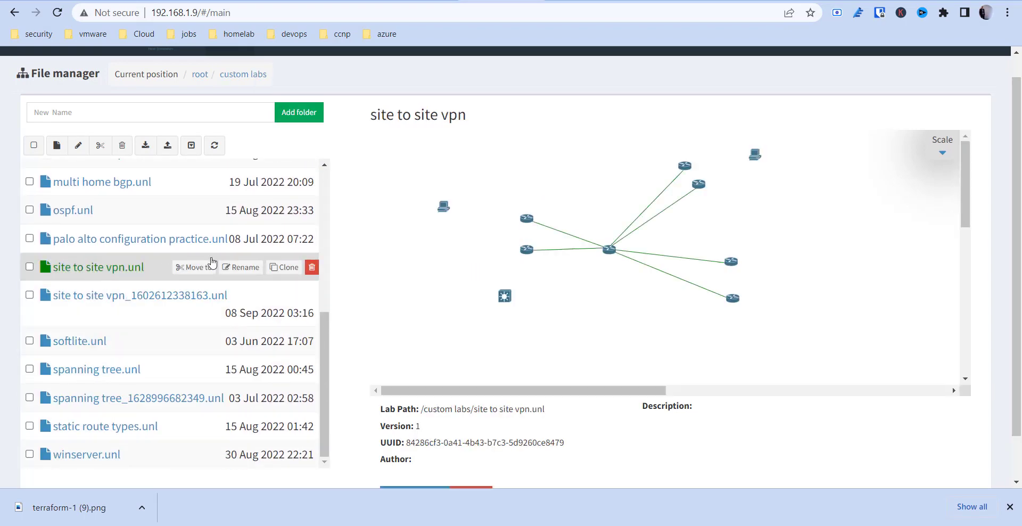
pyautogui.scroll(-2, 433, 399)
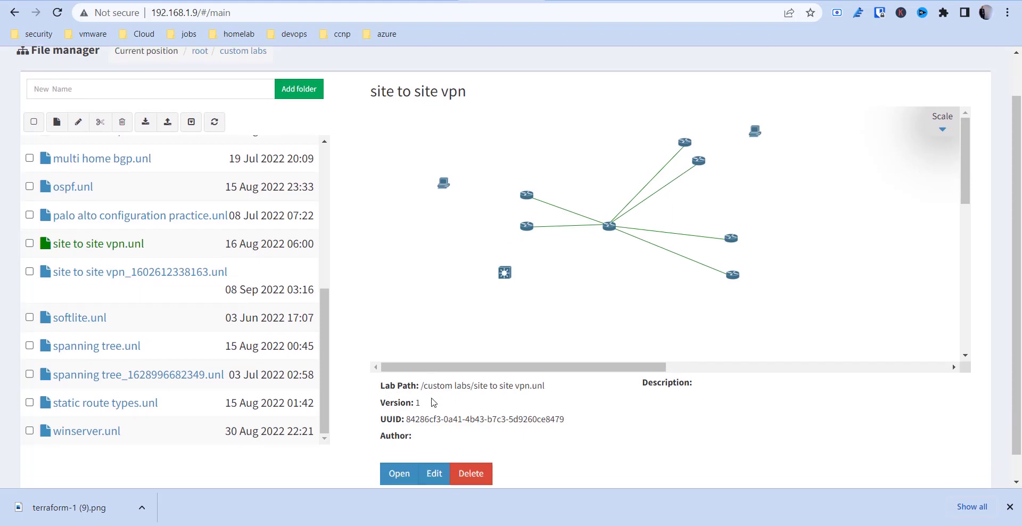
pyautogui.click(397, 447)
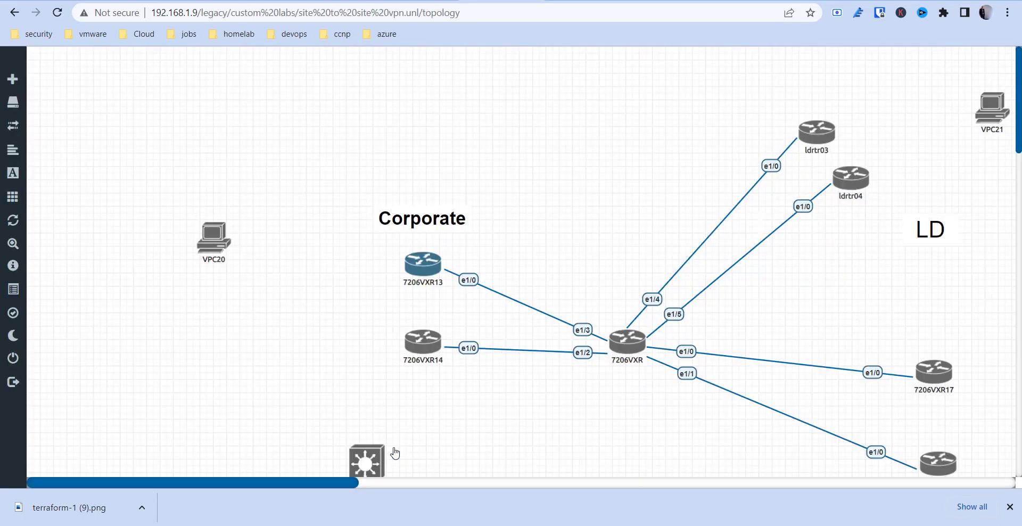
# Scroll around the site to site vpn topology to survey its Corporate and LD routers.
pyautogui.scroll(-4, 516, 383)
pyautogui.scroll(4, 516, 383)
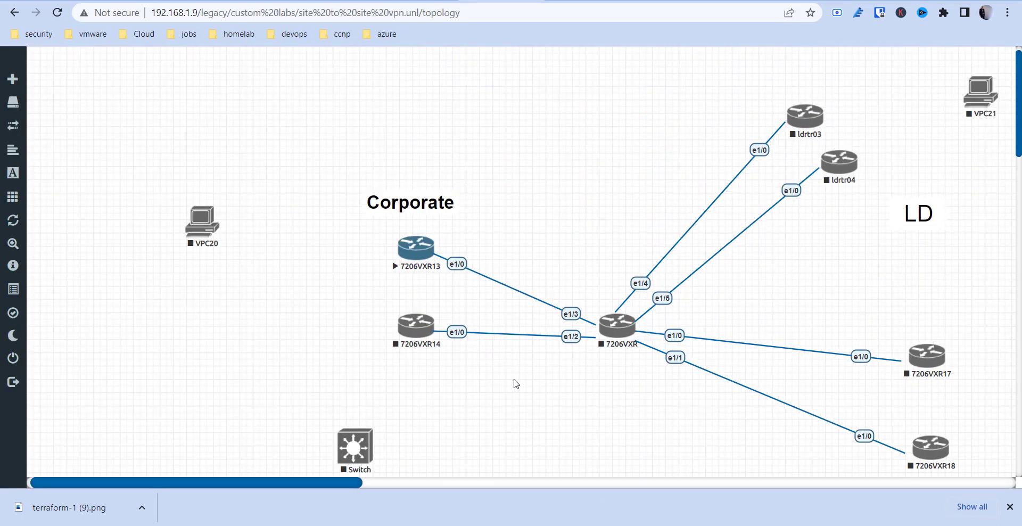
pyautogui.scroll(-12, 516, 383)
pyautogui.scroll(-5, 516, 384)
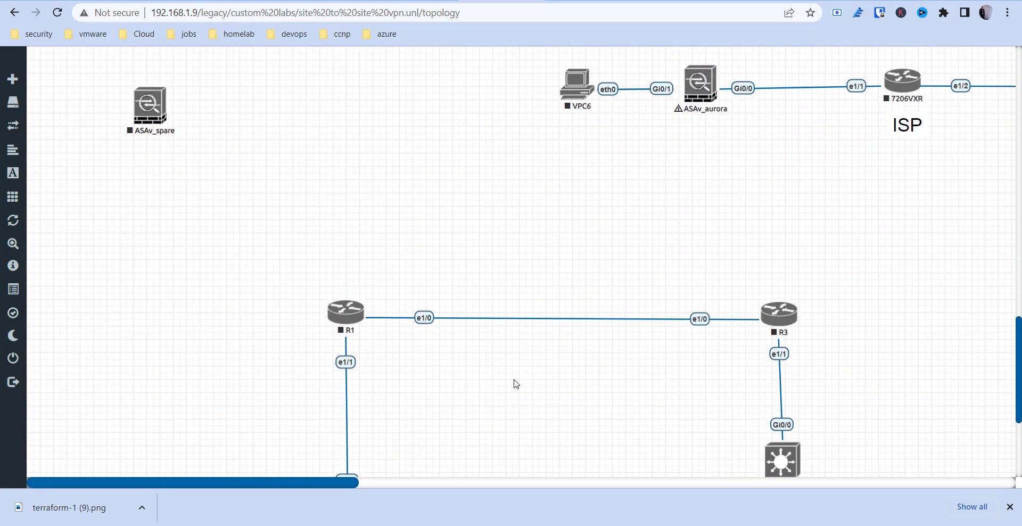
pyautogui.scroll(2, 516, 383)
pyautogui.scroll(3, 516, 383)
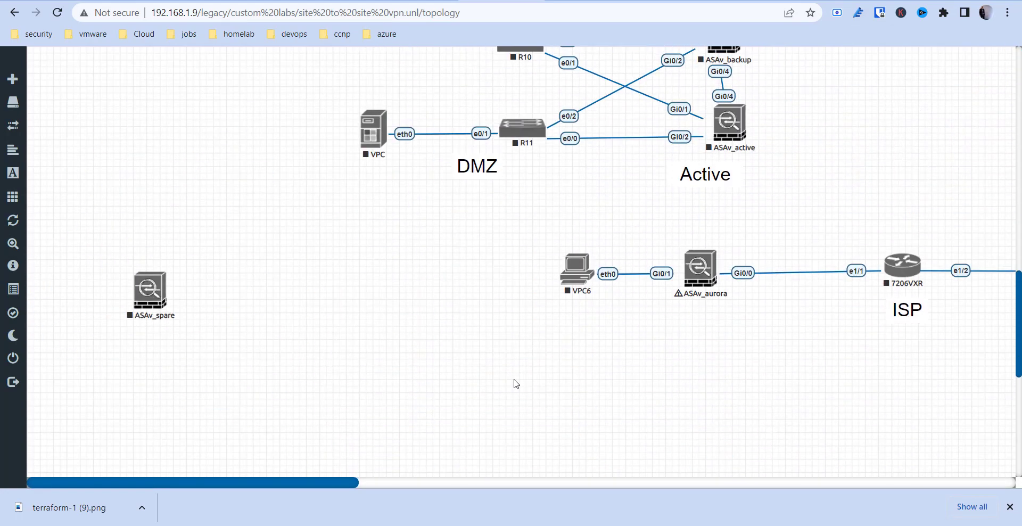
pyautogui.scroll(2, 516, 383)
pyautogui.hscroll(3, 516, 383)
pyautogui.hscroll(10, 516, 383)
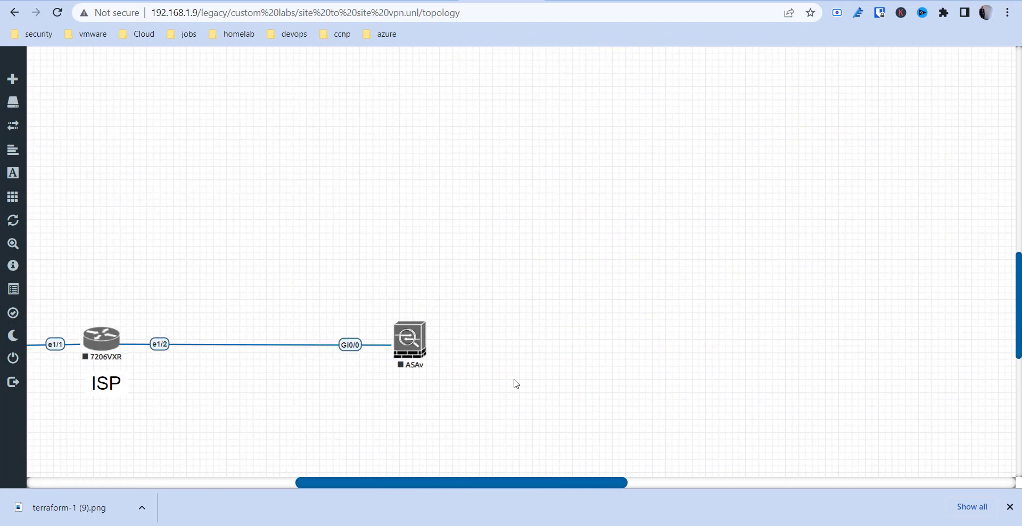
pyautogui.hscroll(-12, 515, 384)
pyautogui.hscroll(-2, 516, 383)
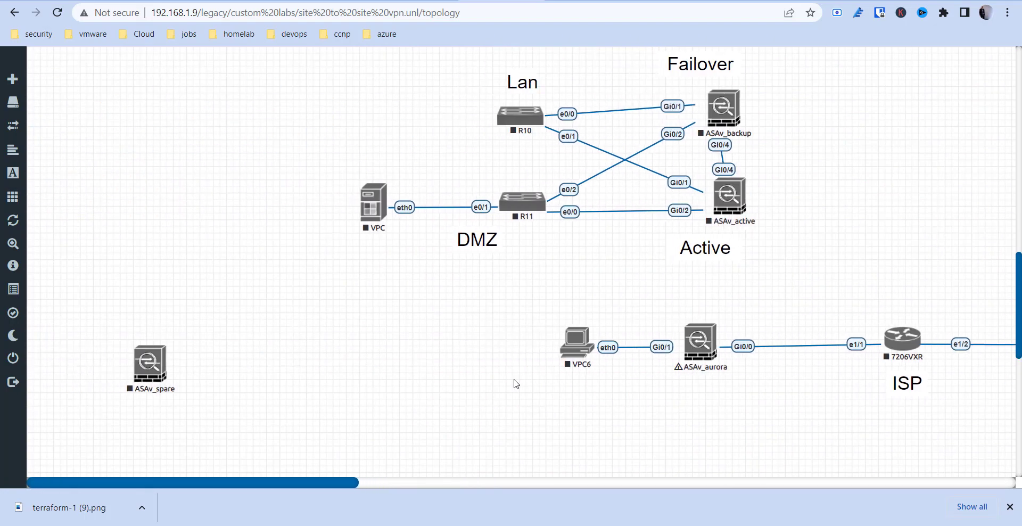
pyautogui.scroll(-8, 516, 383)
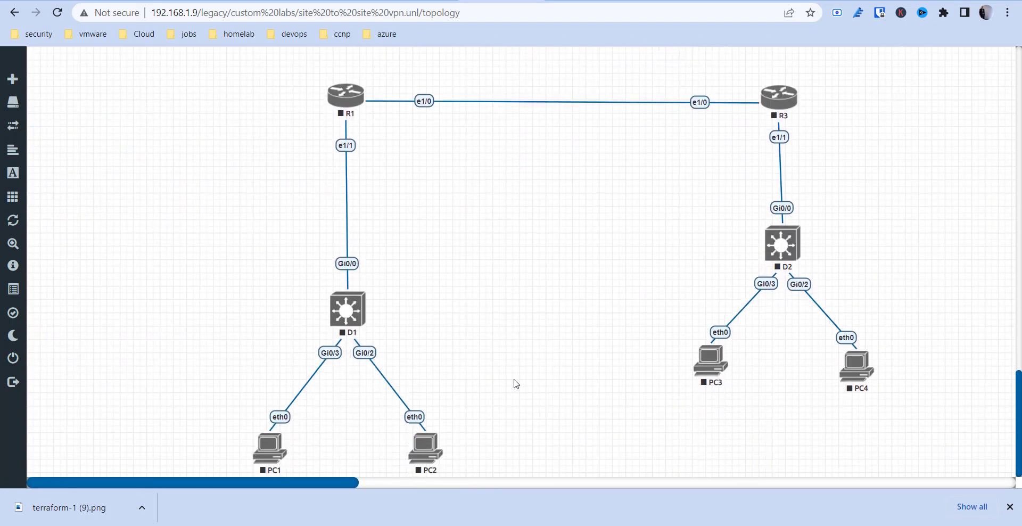
pyautogui.scroll(7, 515, 384)
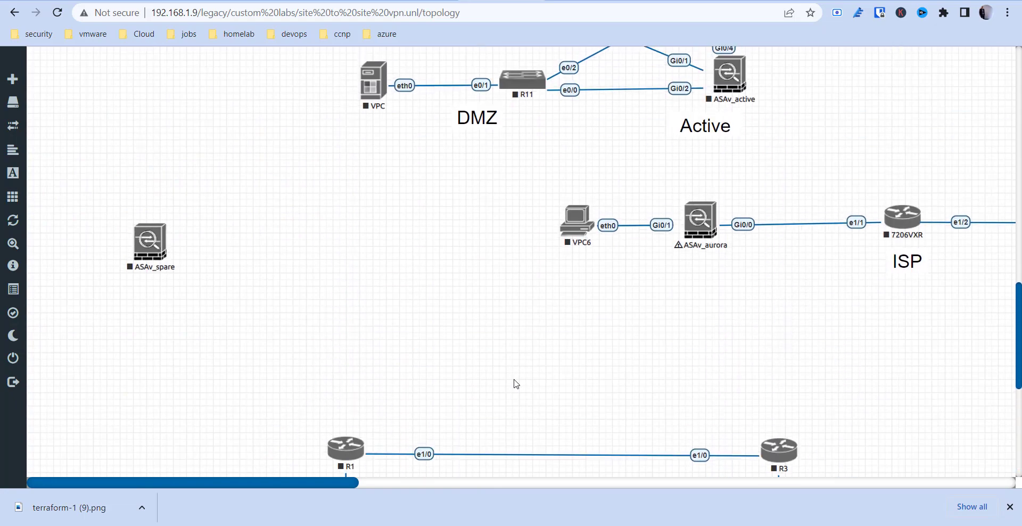
pyautogui.hscroll(3, 516, 383)
pyautogui.hscroll(8, 516, 384)
pyautogui.hscroll(-3, 516, 384)
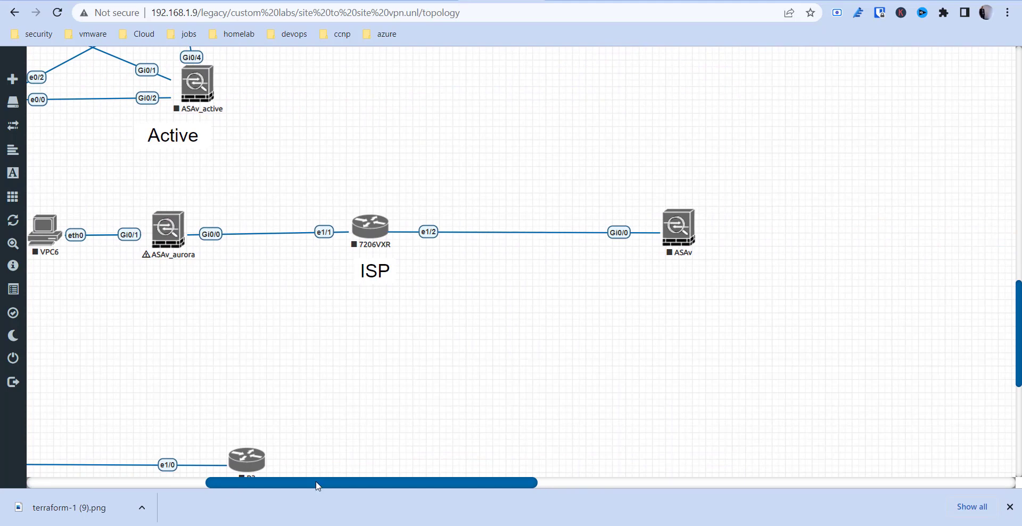
pyautogui.moveTo(315, 481); pyautogui.dragTo(138, 481)
# Attempt to close the lab, dismiss the running-nodes error, and box-select router 7206VXR13.
pyautogui.moveTo(2, 141)
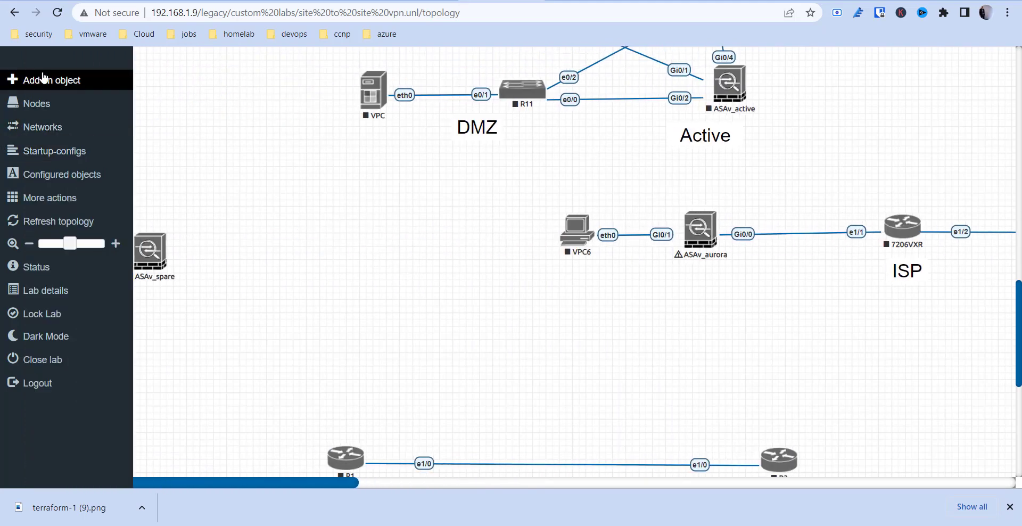
pyautogui.click(36, 361)
pyautogui.click(464, 173)
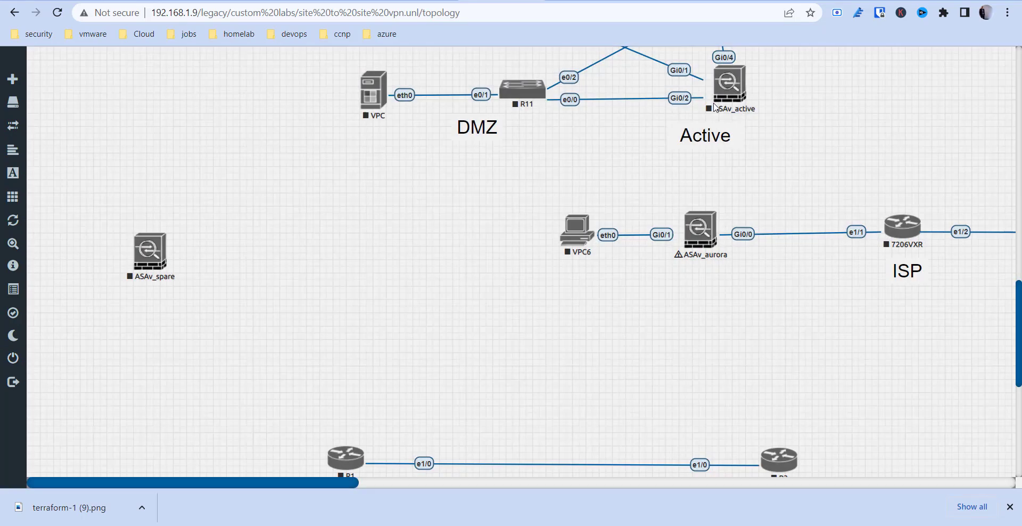
pyautogui.scroll(10, 597, 197)
pyautogui.scroll(4, 587, 186)
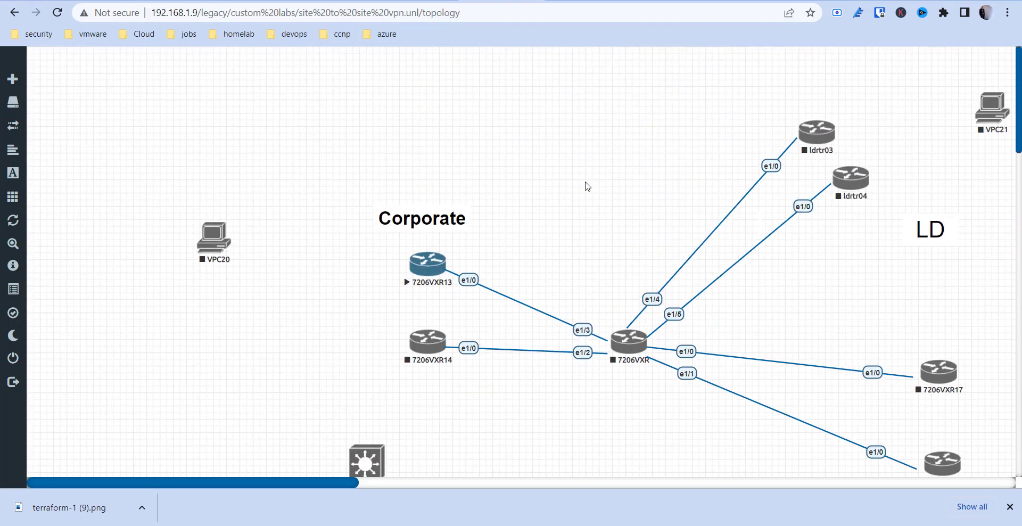
pyautogui.moveTo(338, 241); pyautogui.dragTo(457, 302)
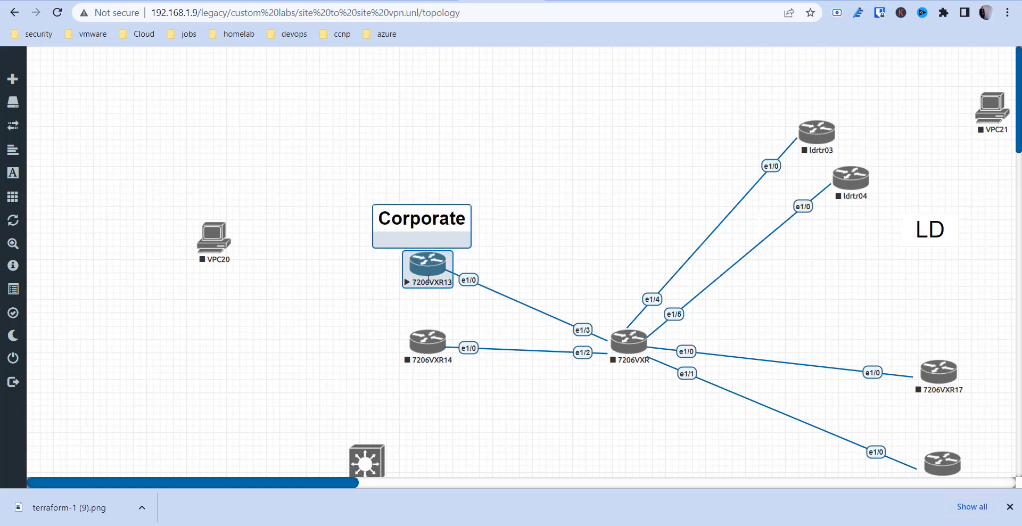
# Delete the selected 7206VXR13 router and confirm the deletion.
pyautogui.rightClick(434, 269)
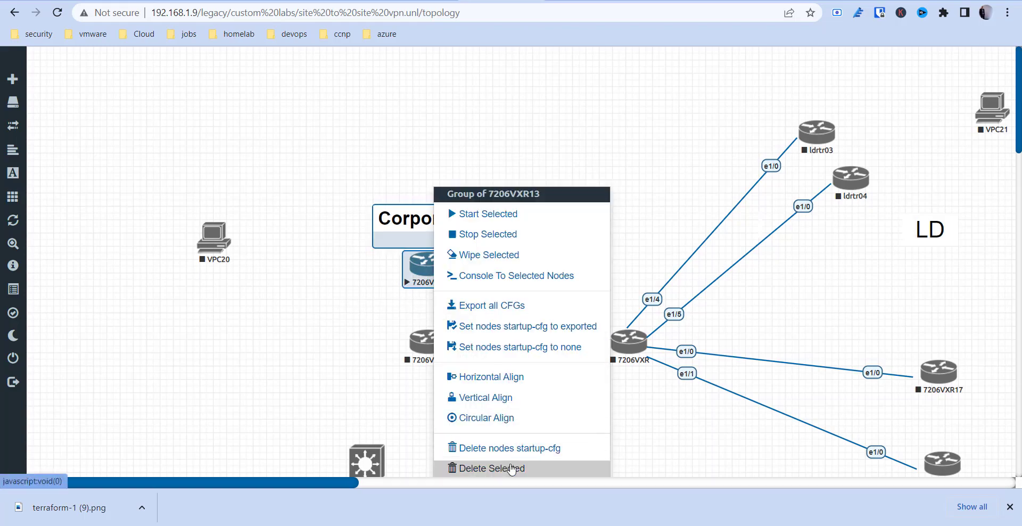
pyautogui.click(510, 468)
pyautogui.click(467, 149)
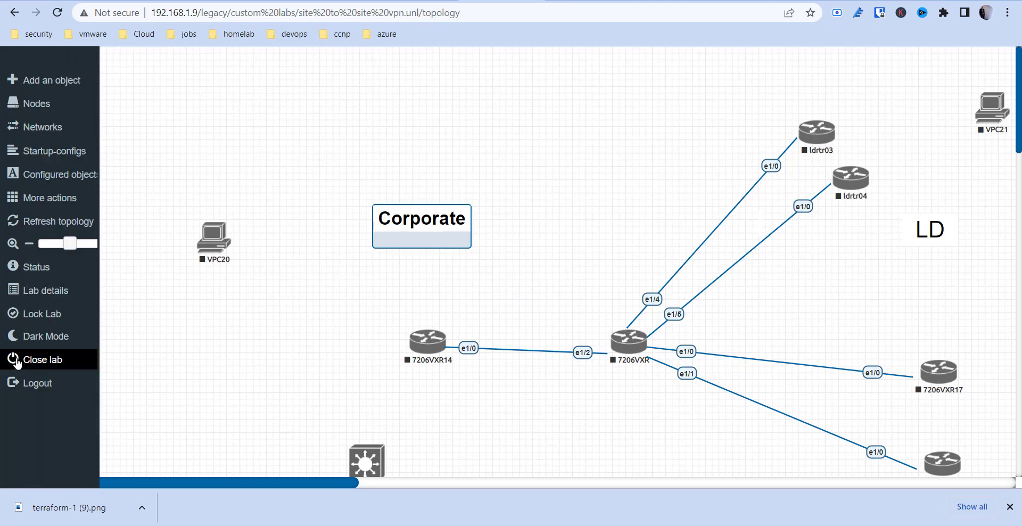
# Retry closing the lab, dismiss the running-nodes error, and zoom the page out.
pyautogui.click(38, 420)
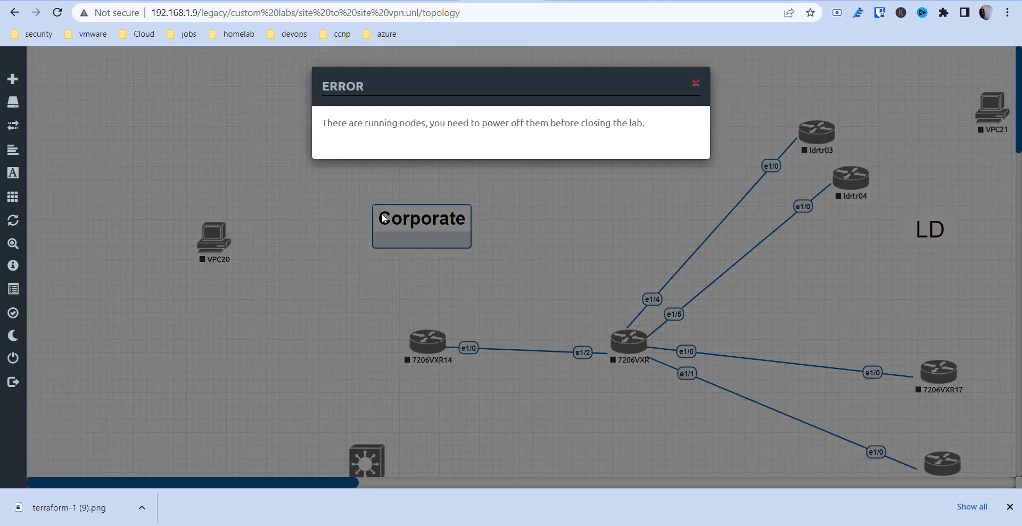
pyautogui.doubleClick(514, 182)
pyautogui.hotkey('ctrl', '-')
pyautogui.hotkey('ctrl', '-')
pyautogui.hotkey('ctrl', '-')
pyautogui.hotkey('ctrl', '-')
pyautogui.hotkey('ctrl', '-')
pyautogui.hotkey('ctrl', '-')
pyautogui.hotkey('ctrl', '-')
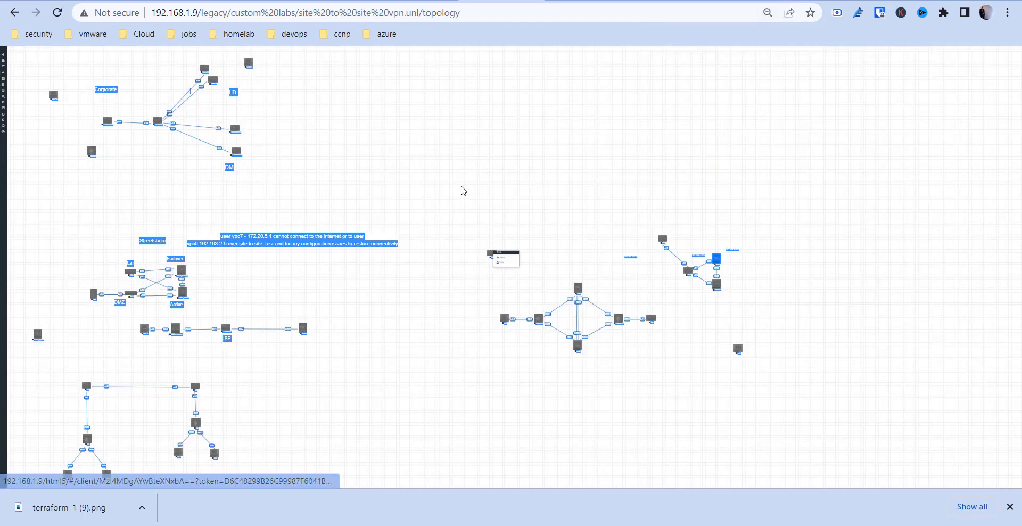
# Reload the lab topology and stop the asa2 node.
pyautogui.click(57, 12)
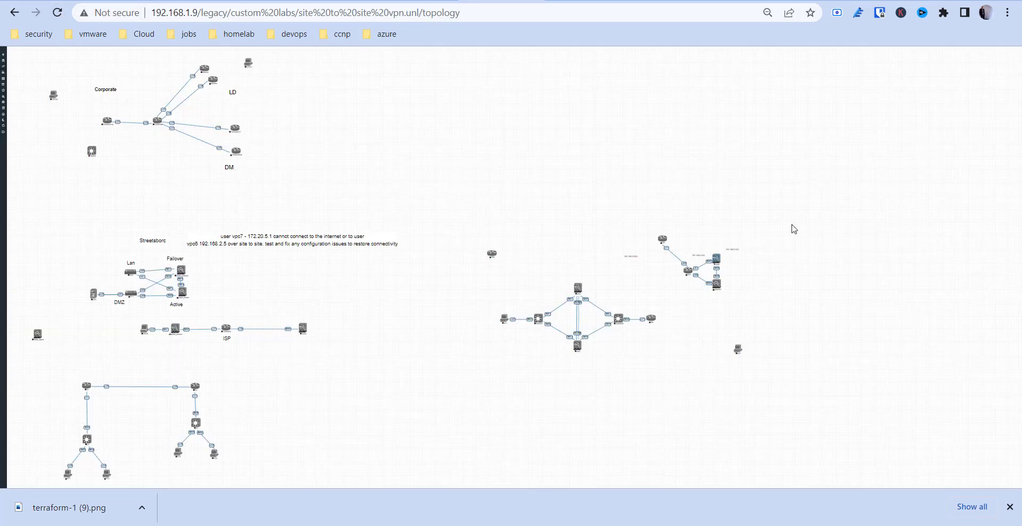
pyautogui.rightClick(720, 266)
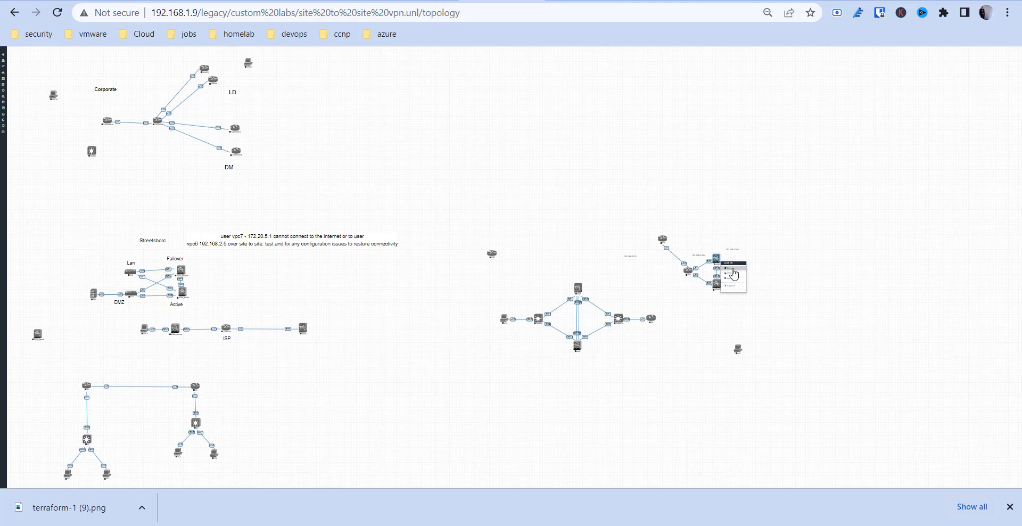
pyautogui.click(731, 273)
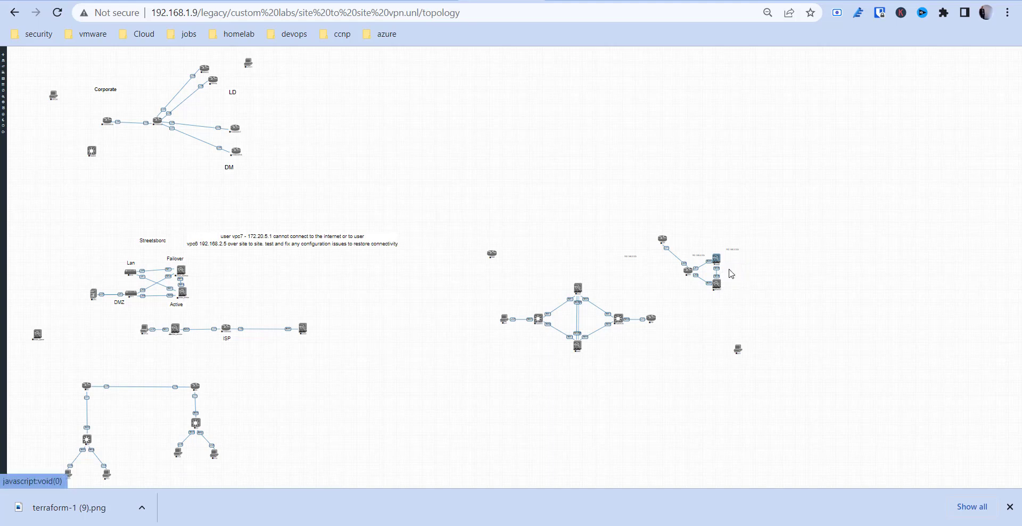
# Reset the browser zoom to 100%, then zoom the page out to 75%.
pyautogui.click(770, 13)
pyautogui.click(786, 38)
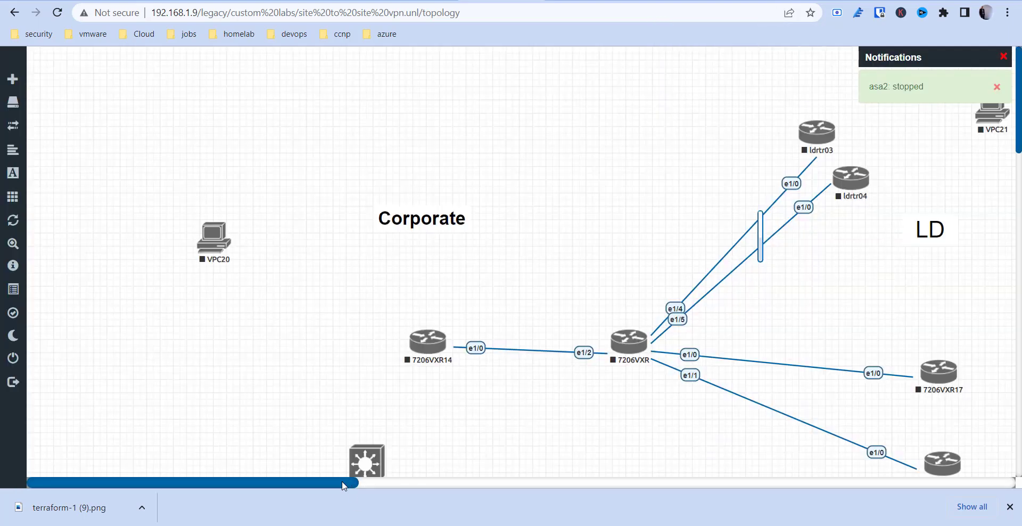
pyautogui.moveTo(342, 480); pyautogui.dragTo(796, 477)
pyautogui.hotkey('ctrl', '-')
pyautogui.hotkey('ctrl', '-')
pyautogui.hotkey('ctrl', '-')
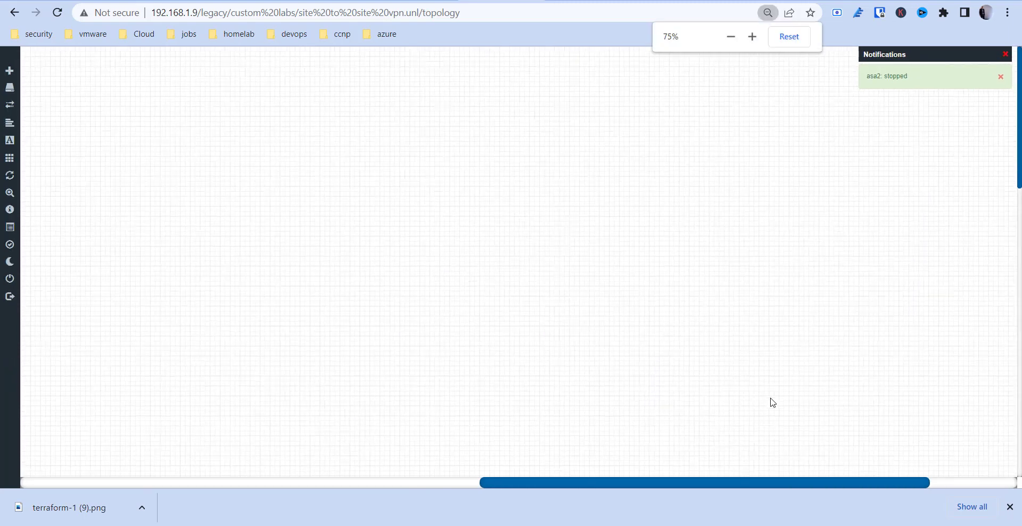
# Select asa2 and delete it, then dismiss the 'request not valid' error.
pyautogui.moveTo(745, 480); pyautogui.dragTo(370, 493)
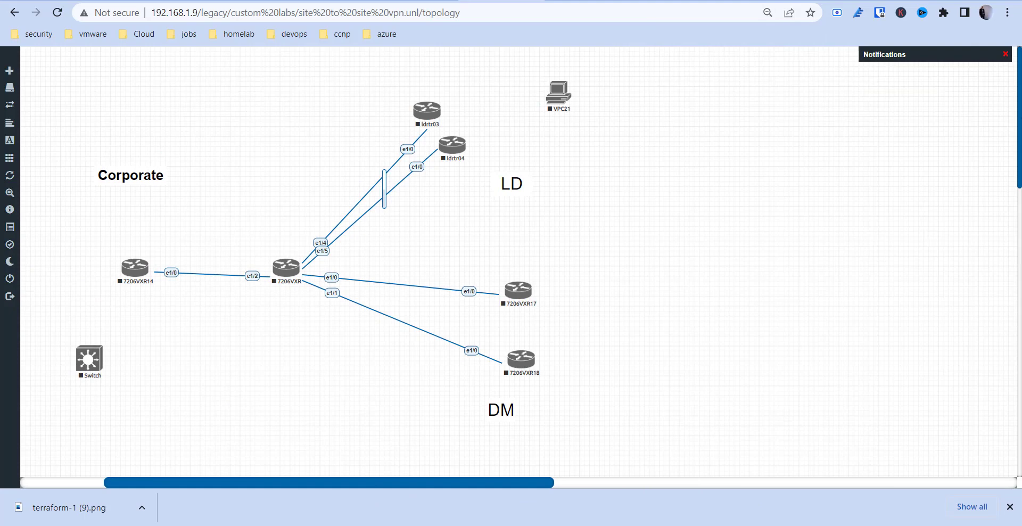
pyautogui.moveTo(1019, 119); pyautogui.dragTo(1019, 308)
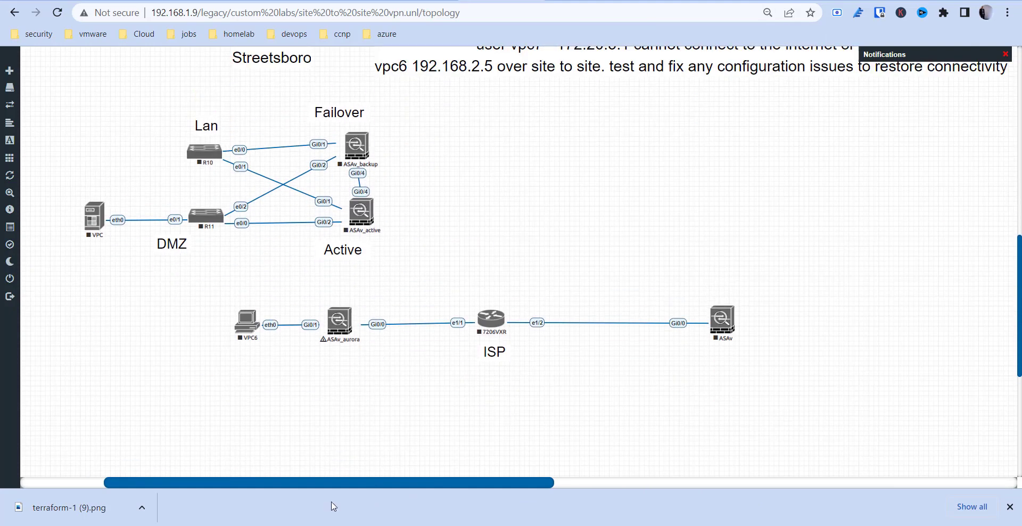
pyautogui.moveTo(327, 478); pyautogui.dragTo(801, 474)
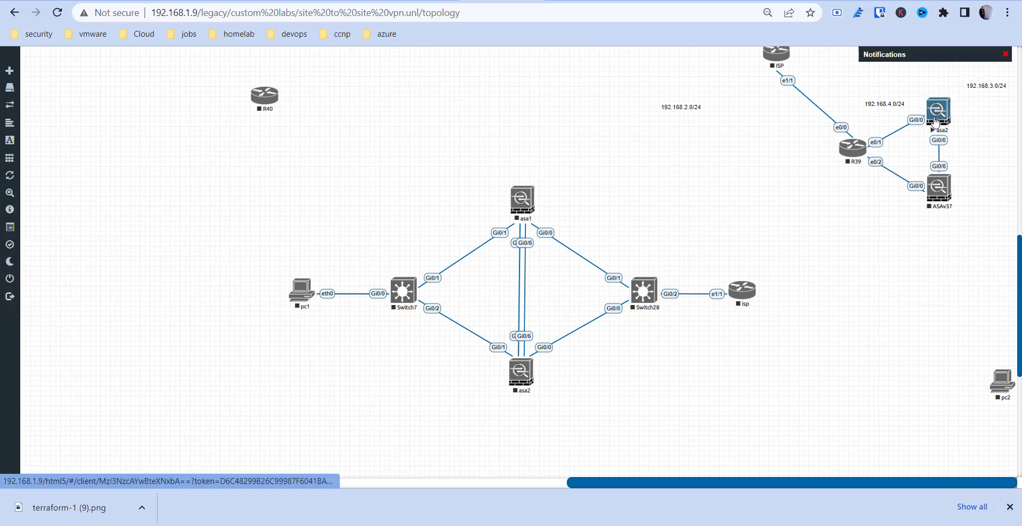
pyautogui.rightClick(934, 116)
pyautogui.click(968, 110)
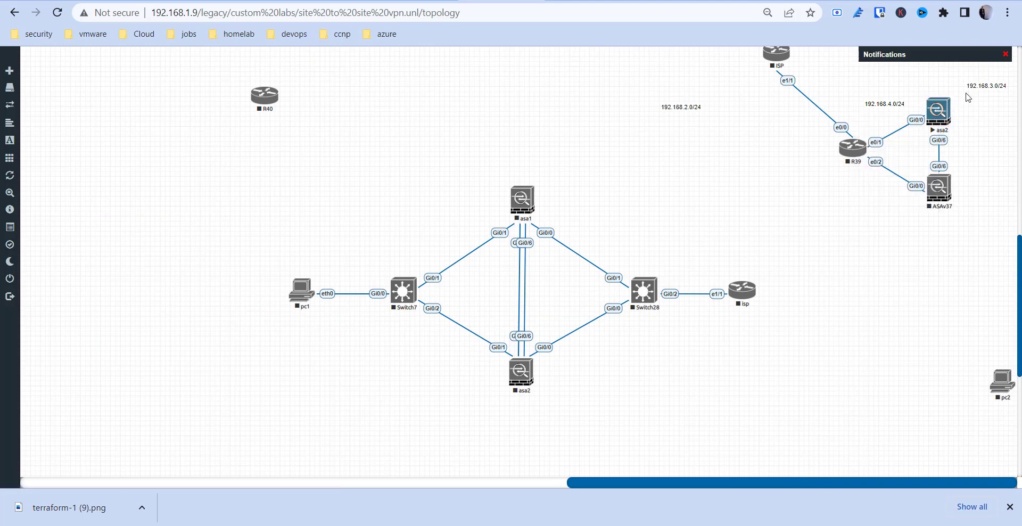
pyautogui.keyDown('ctrl'); pyautogui.click(937, 113); pyautogui.keyUp('ctrl')
pyautogui.rightClick(931, 126)
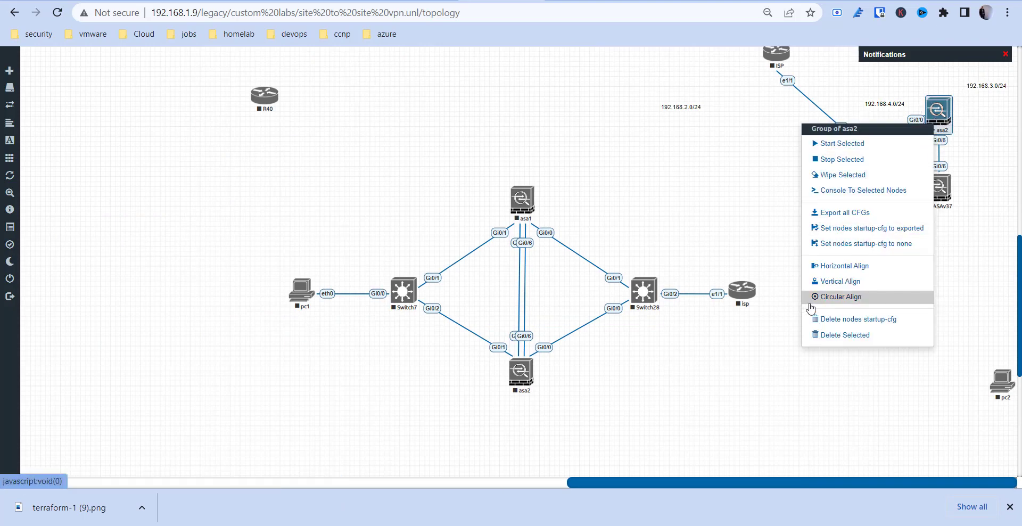
pyautogui.click(848, 339)
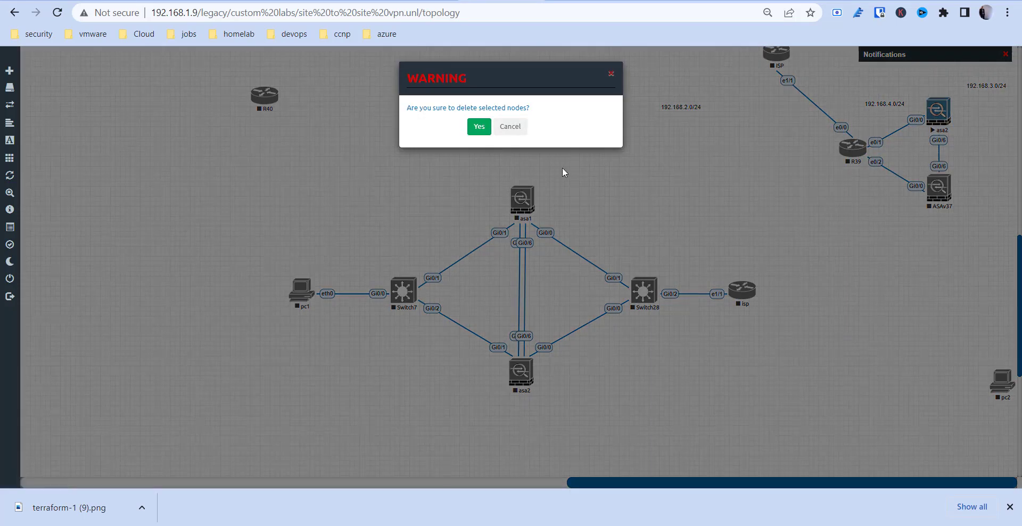
pyautogui.click(483, 128)
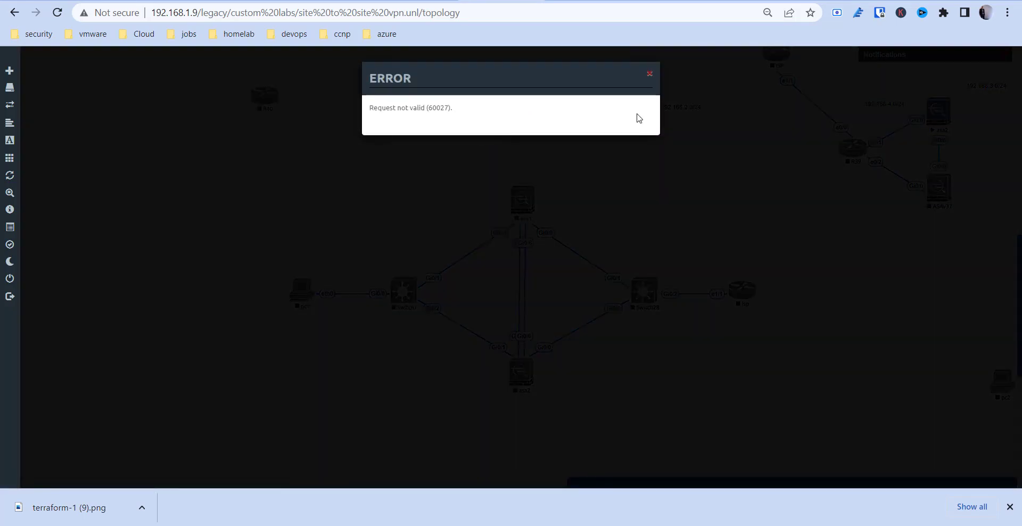
pyautogui.click(650, 76)
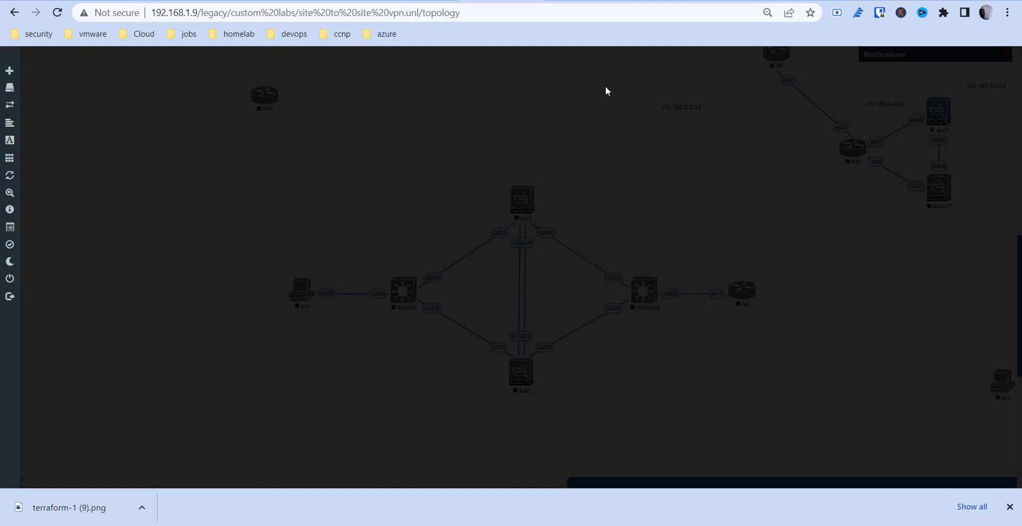
# Reload the topology and delete asa2 with its links again, confirming with Yes.
pyautogui.click(60, 13)
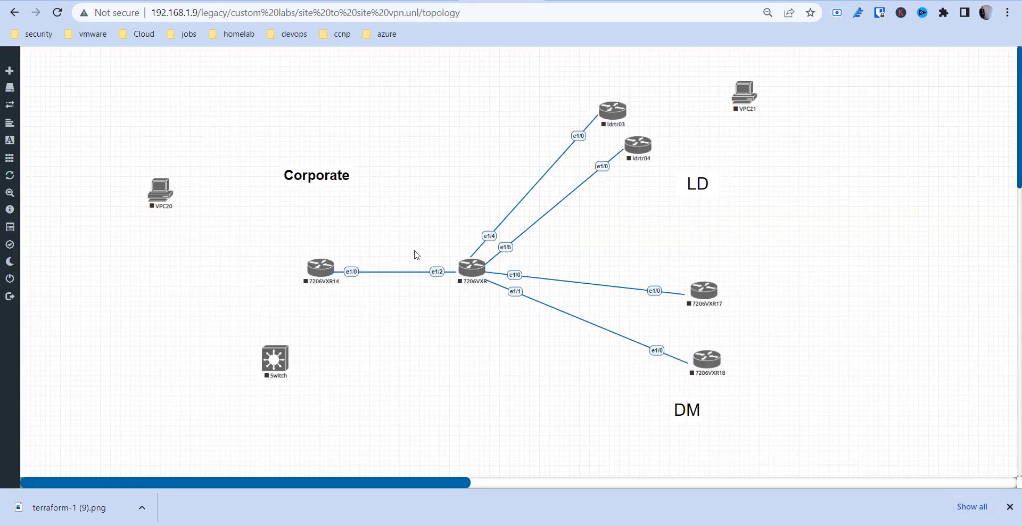
pyautogui.moveTo(233, 484); pyautogui.dragTo(849, 465)
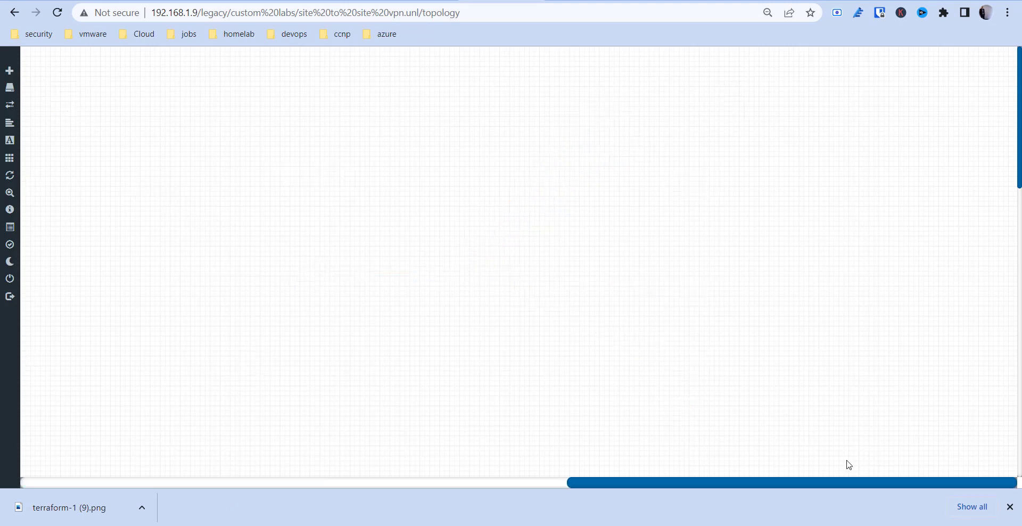
pyautogui.scroll(-5, 519, 261)
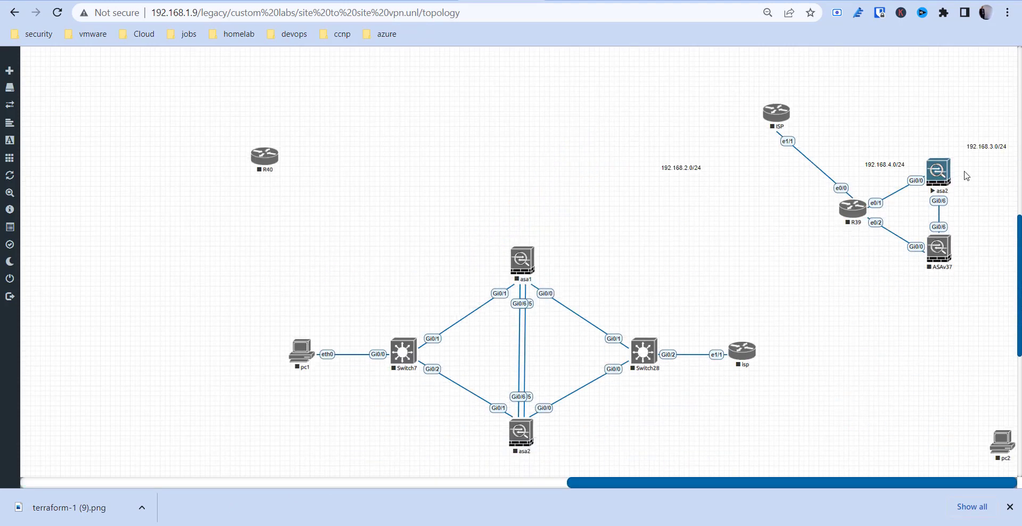
pyautogui.rightClick(929, 174)
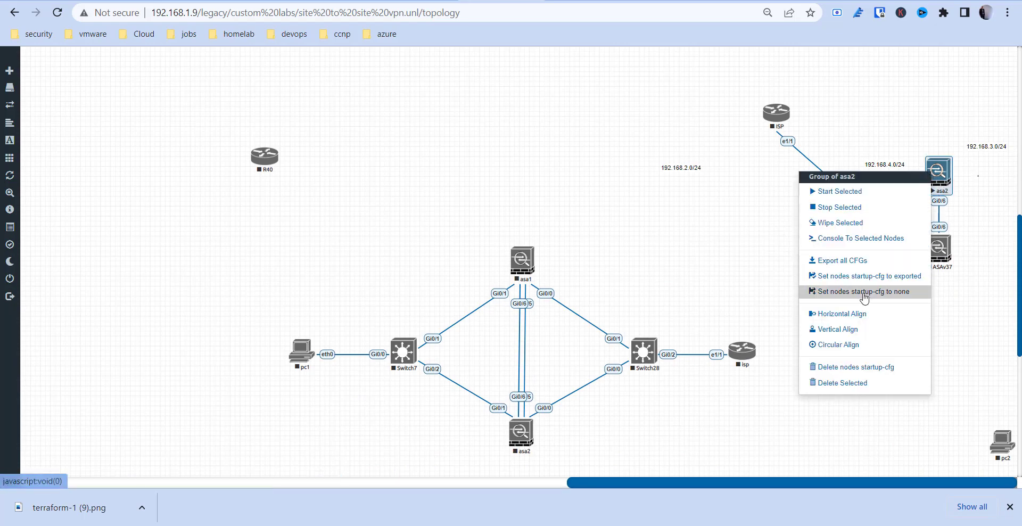
pyautogui.click(847, 384)
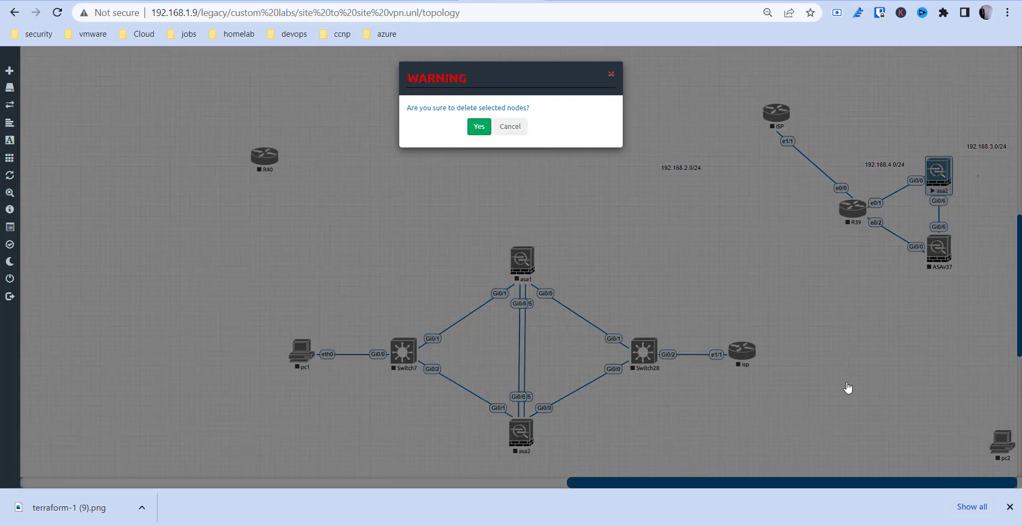
pyautogui.click(478, 127)
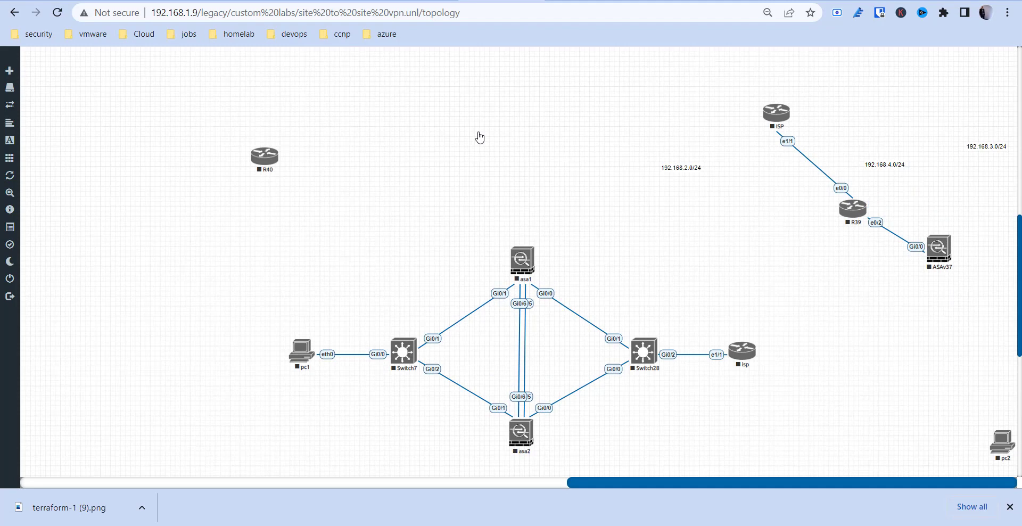
pyautogui.hscroll(-10, 200, 173)
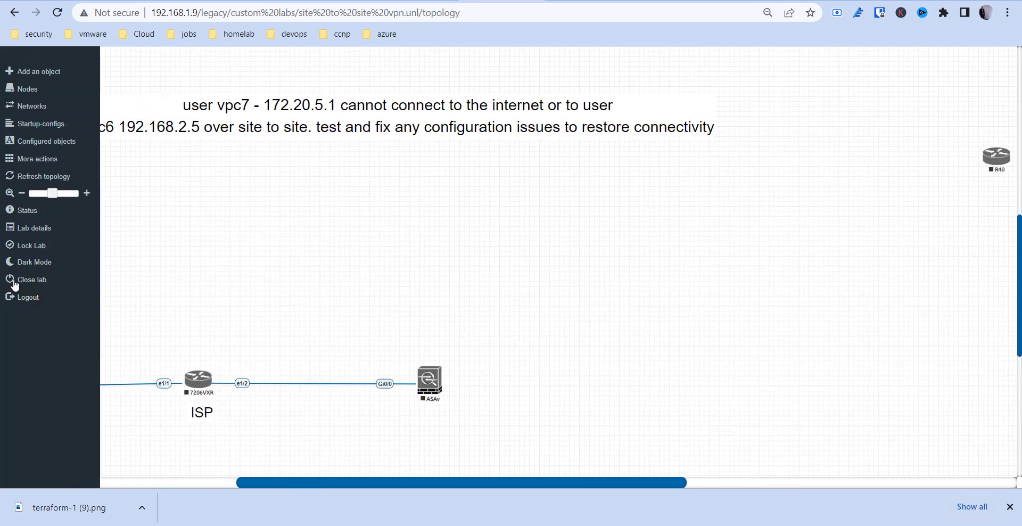
# Close the VPN lab and save a new lab named testlab in custom labs.
pyautogui.click(22, 280)
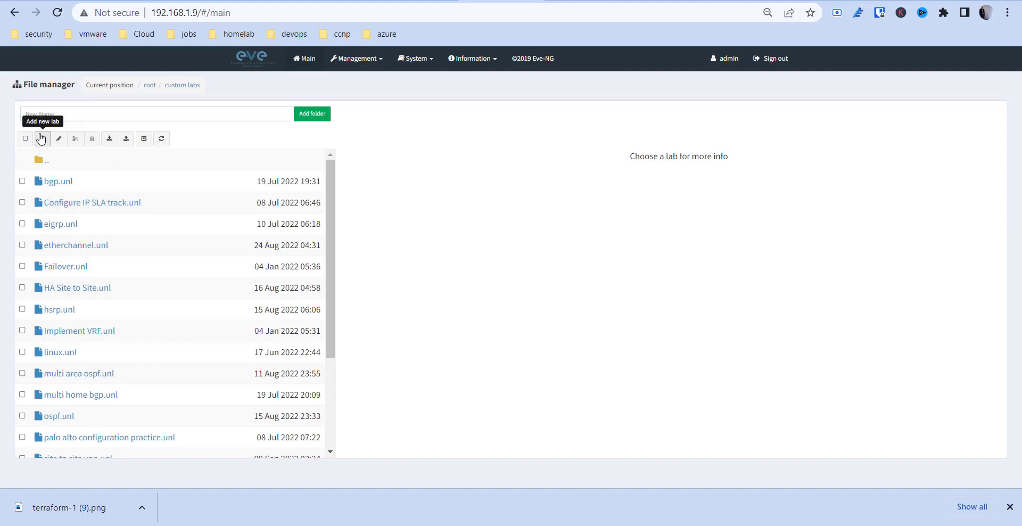
pyautogui.click(43, 140)
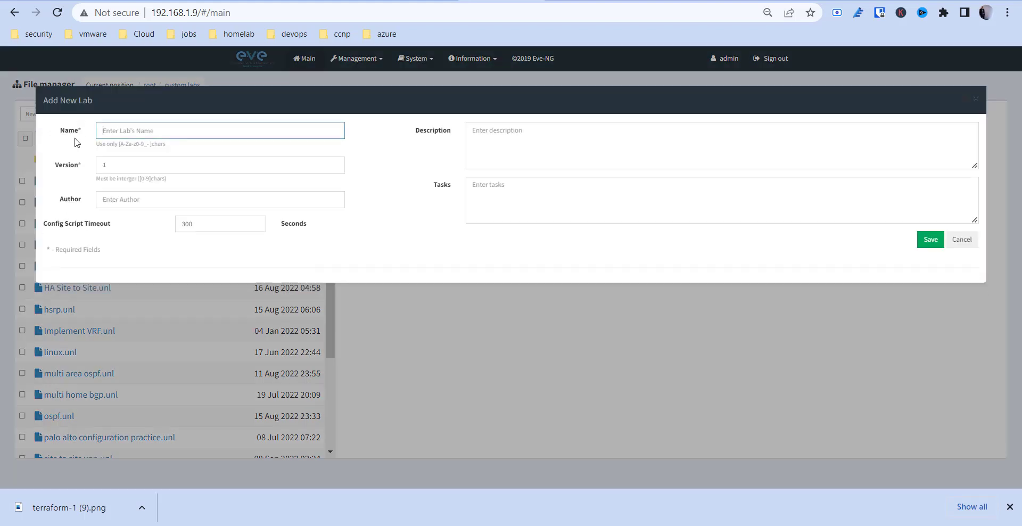
pyautogui.click(107, 135)
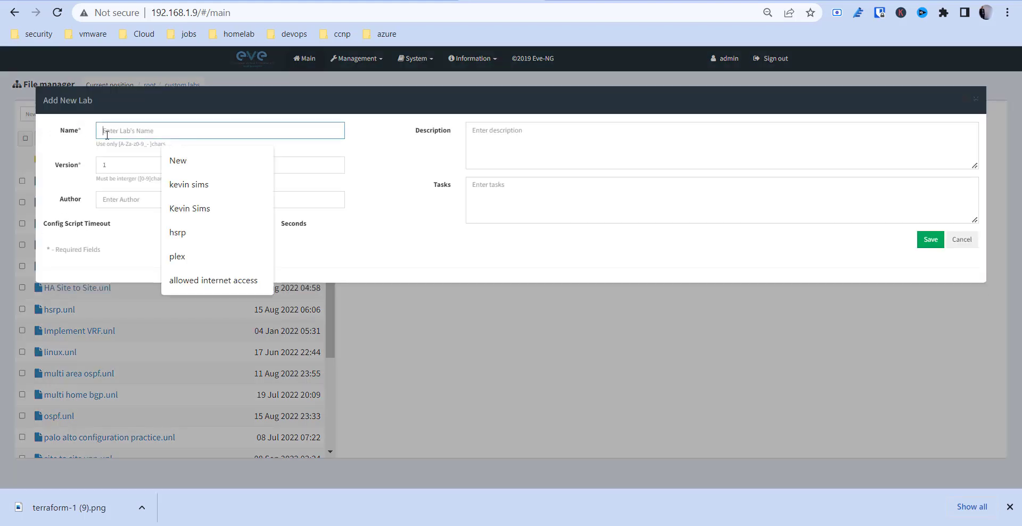
pyautogui.write('testlab')
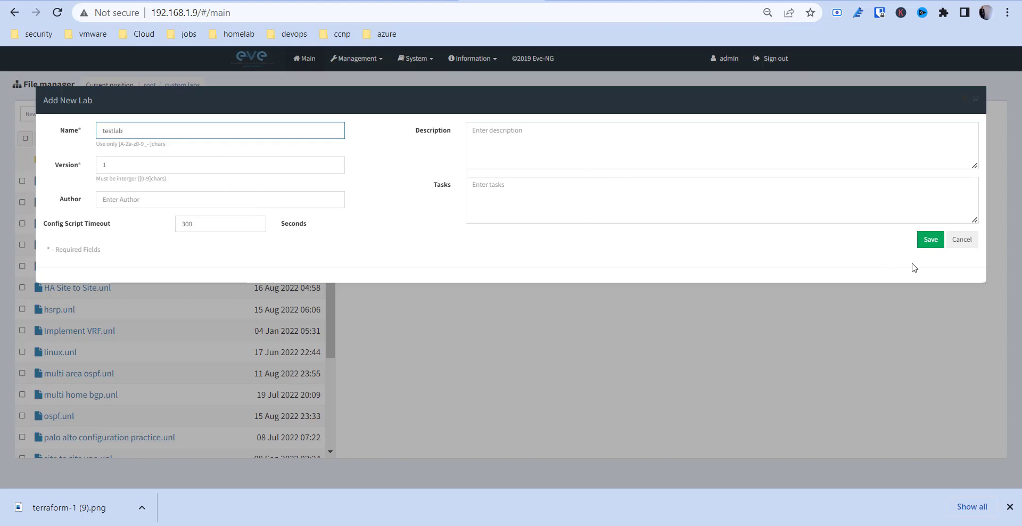
pyautogui.click(930, 240)
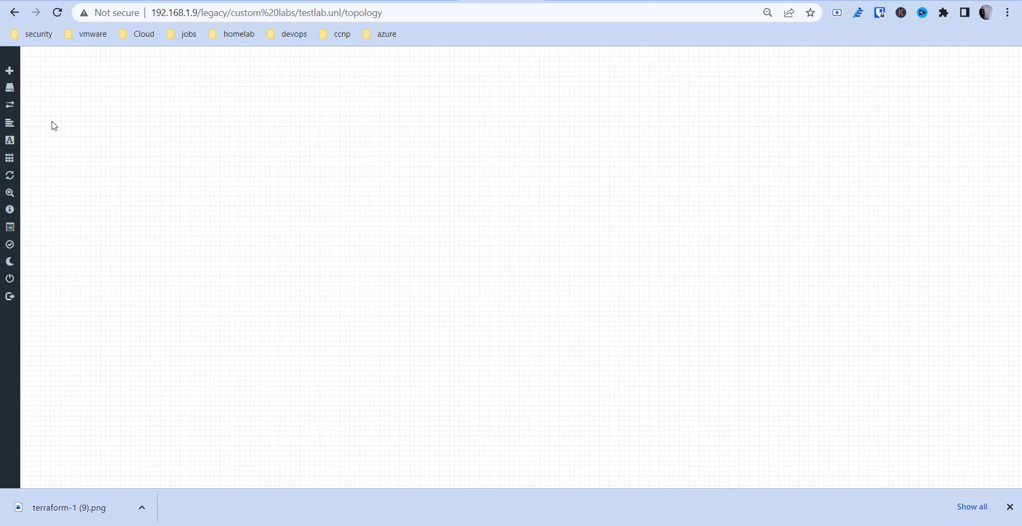
# Add a new node to testlab using the Windows Server template.
pyautogui.moveTo(21, 85)
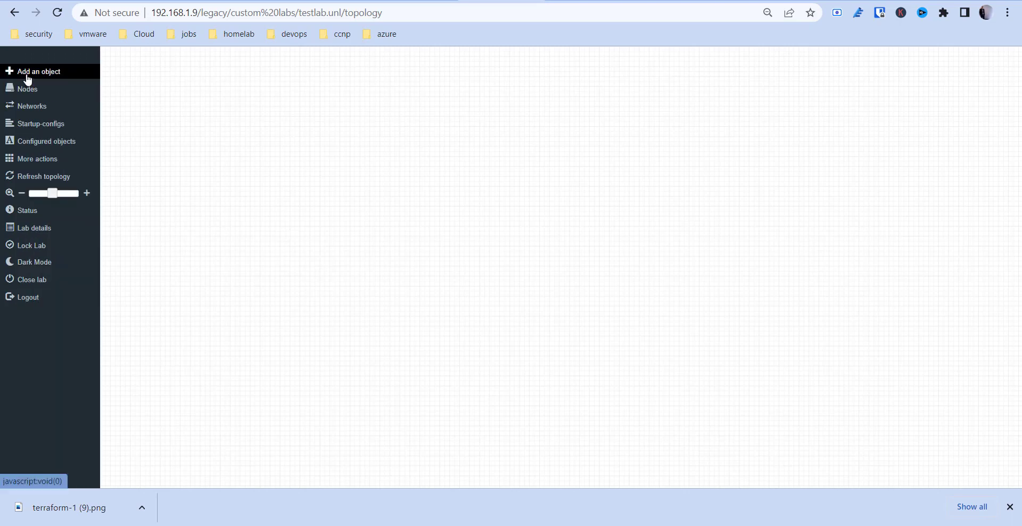
pyautogui.click(27, 74)
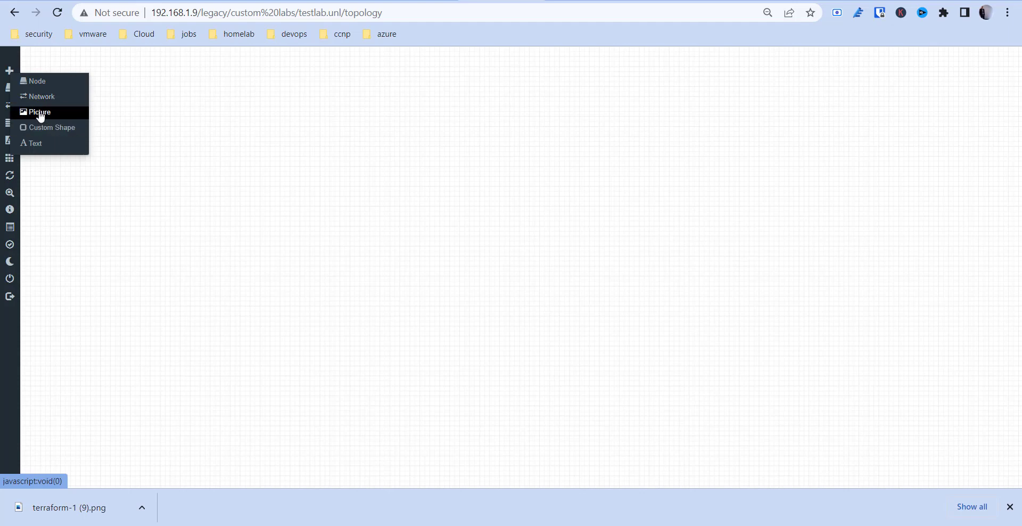
pyautogui.click(36, 82)
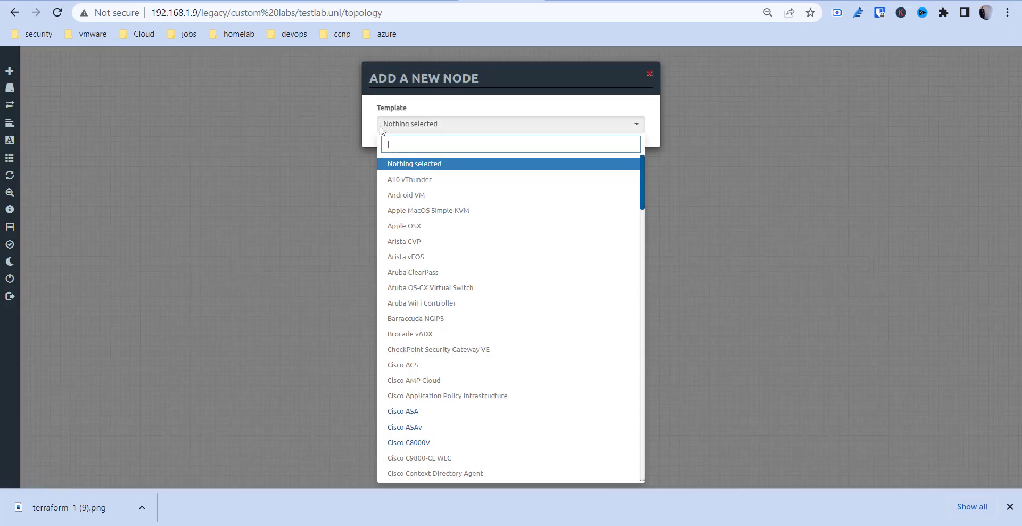
pyautogui.scroll(-3, 495, 319)
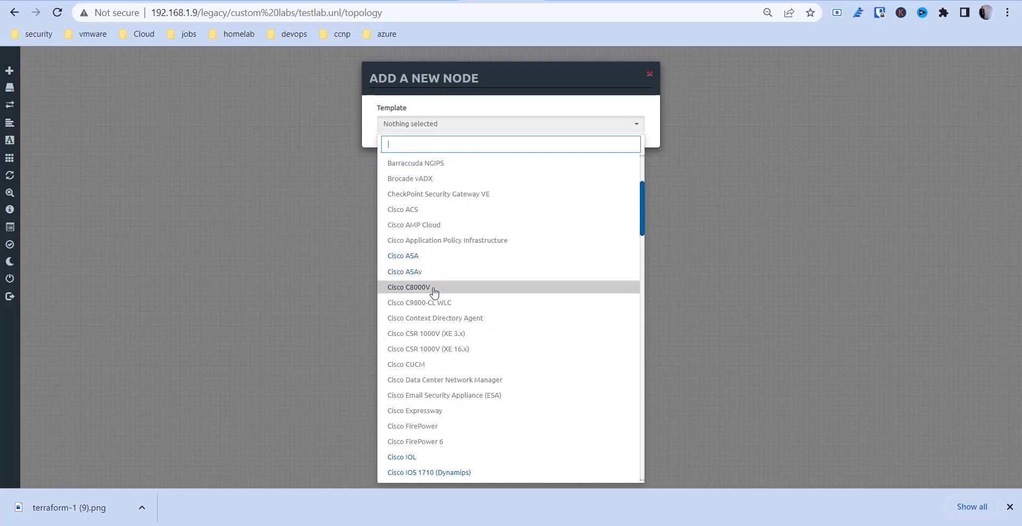
pyautogui.scroll(-3, 436, 319)
pyautogui.scroll(-10, 437, 319)
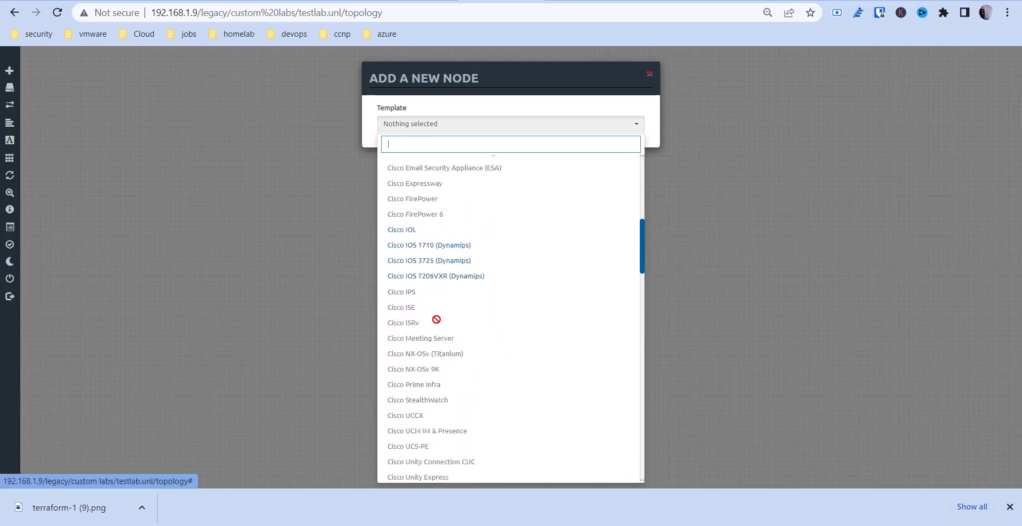
pyautogui.scroll(-10, 436, 319)
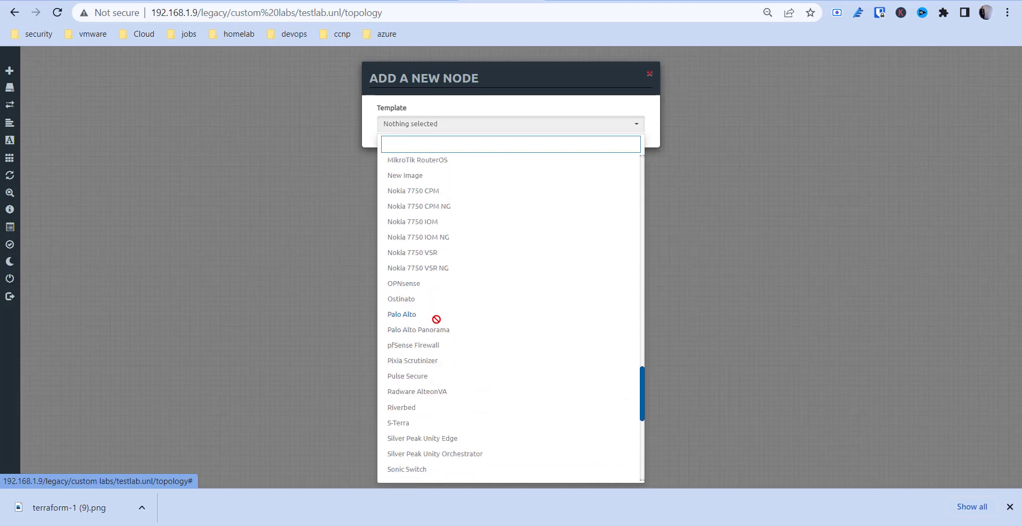
pyautogui.scroll(-6, 484, 344)
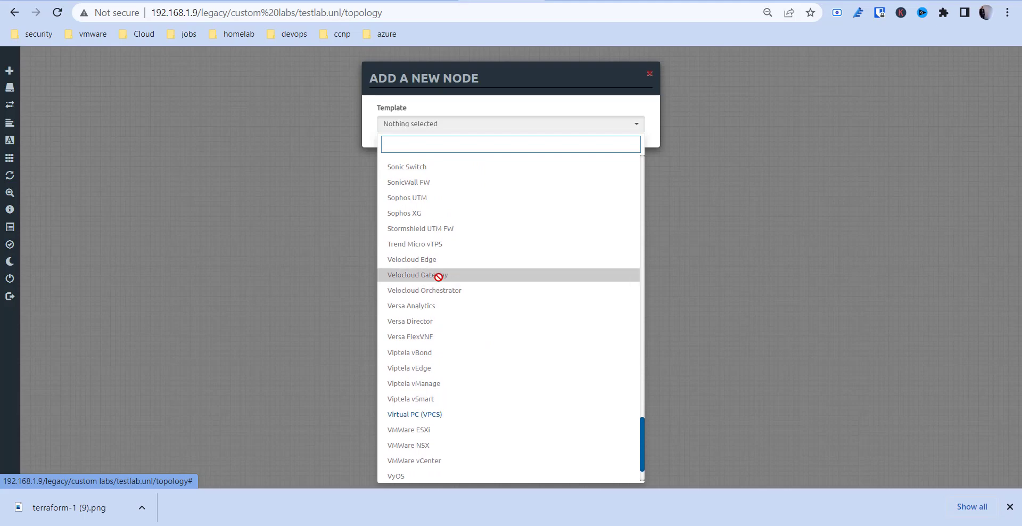
pyautogui.scroll(4, 436, 276)
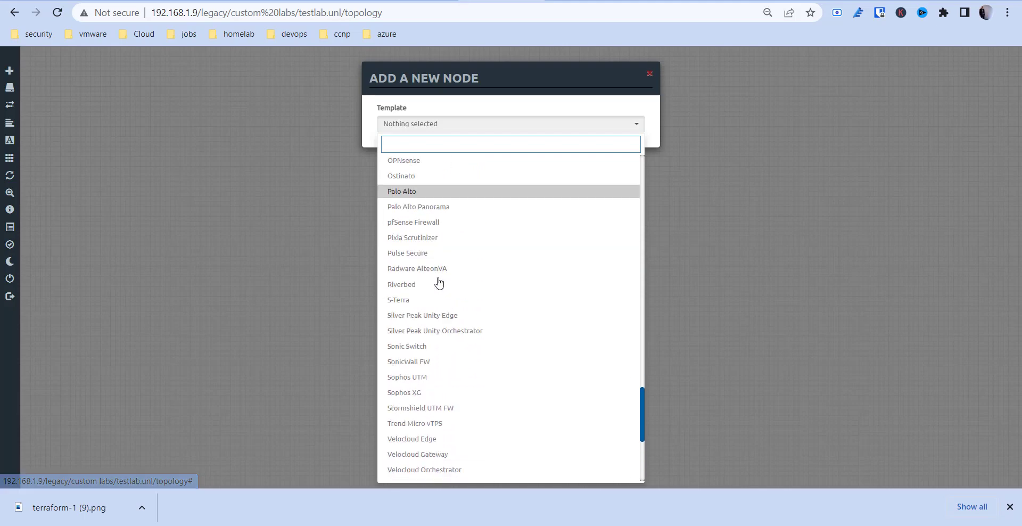
pyautogui.scroll(-5, 472, 285)
pyautogui.scroll(8, 410, 468)
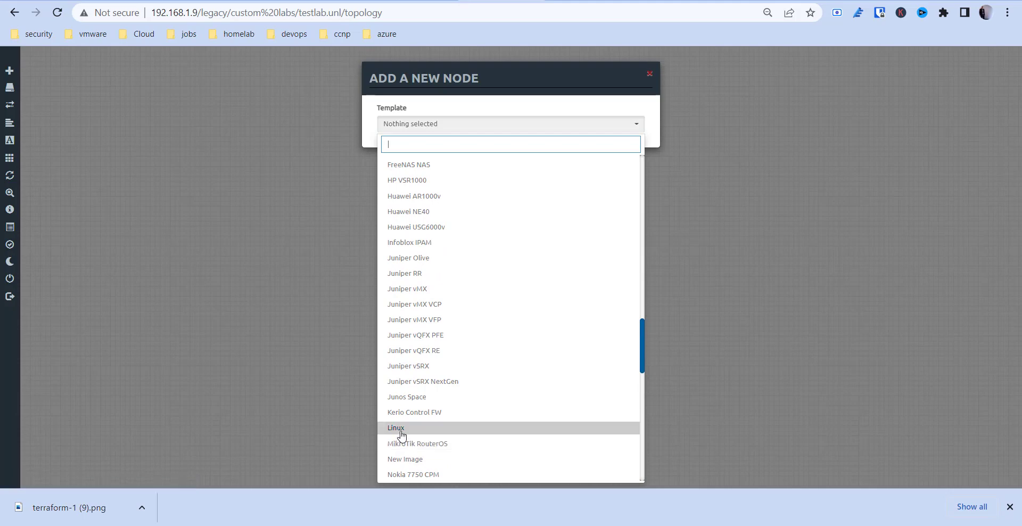
pyautogui.moveTo(402, 436); pyautogui.dragTo(429, 481)
pyautogui.scroll(-8, 447, 415)
pyautogui.click(411, 478)
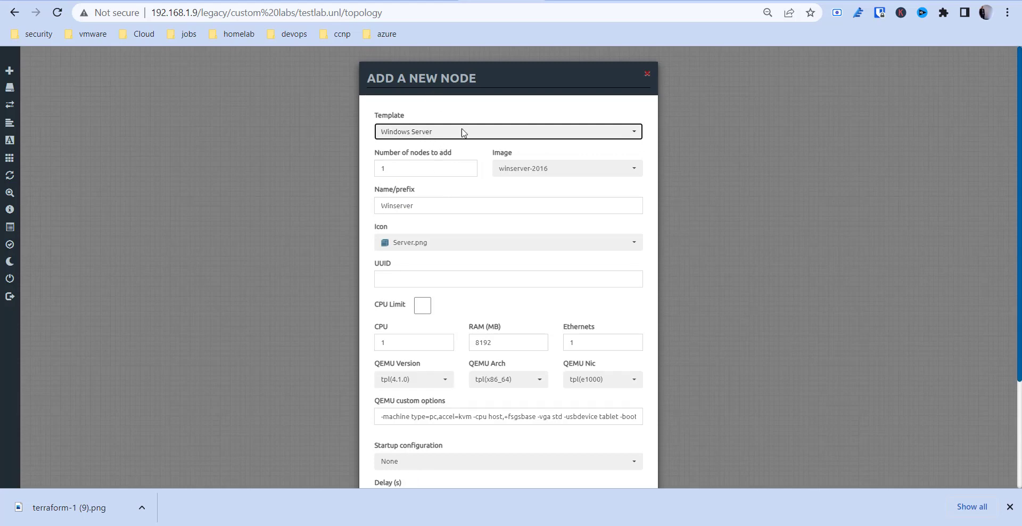
# Keep the winserver-2016 image, set Ethernets to 2, and save the Winserver node.
pyautogui.click(526, 177)
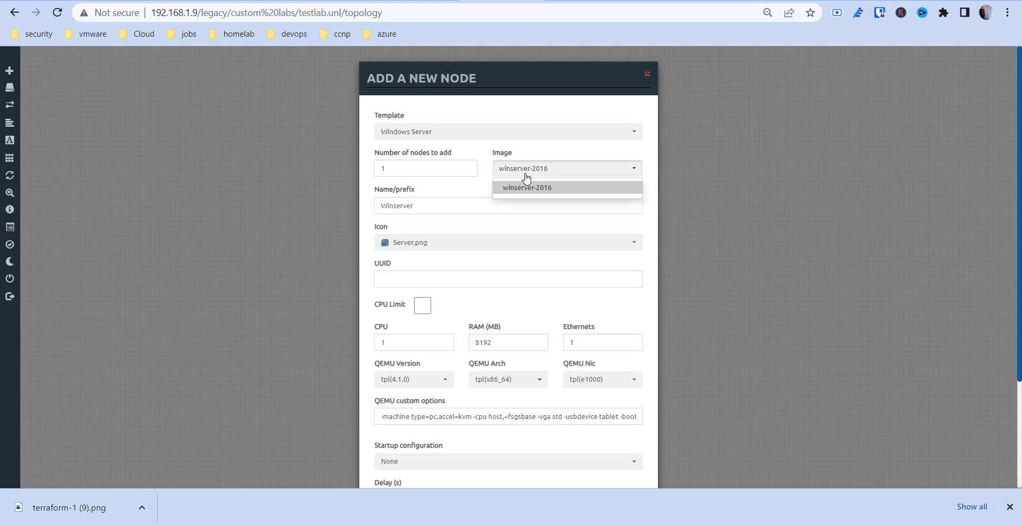
pyautogui.click(526, 177)
pyautogui.click(526, 173)
pyautogui.click(486, 153)
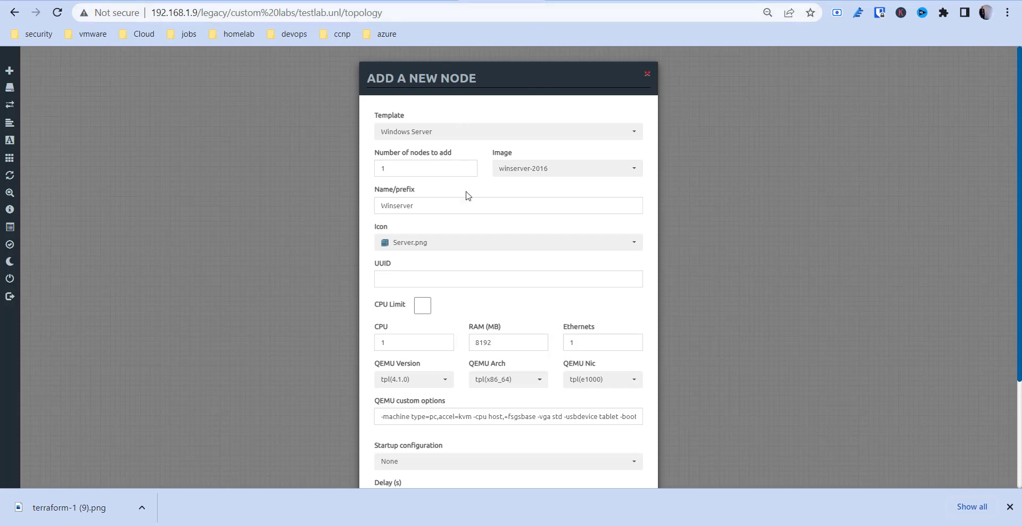
pyautogui.scroll(-3, 468, 242)
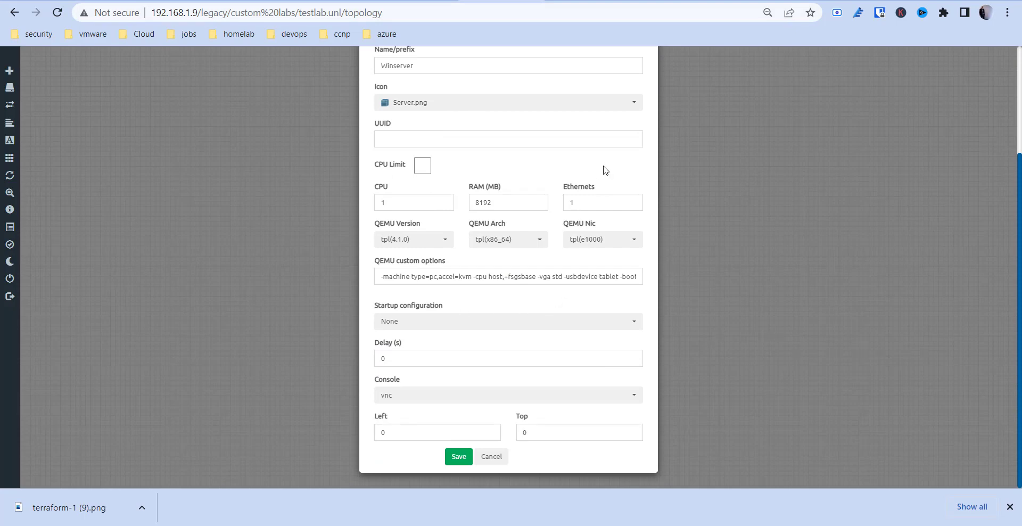
pyautogui.doubleClick(581, 206)
pyautogui.write('2')
pyautogui.click(458, 456)
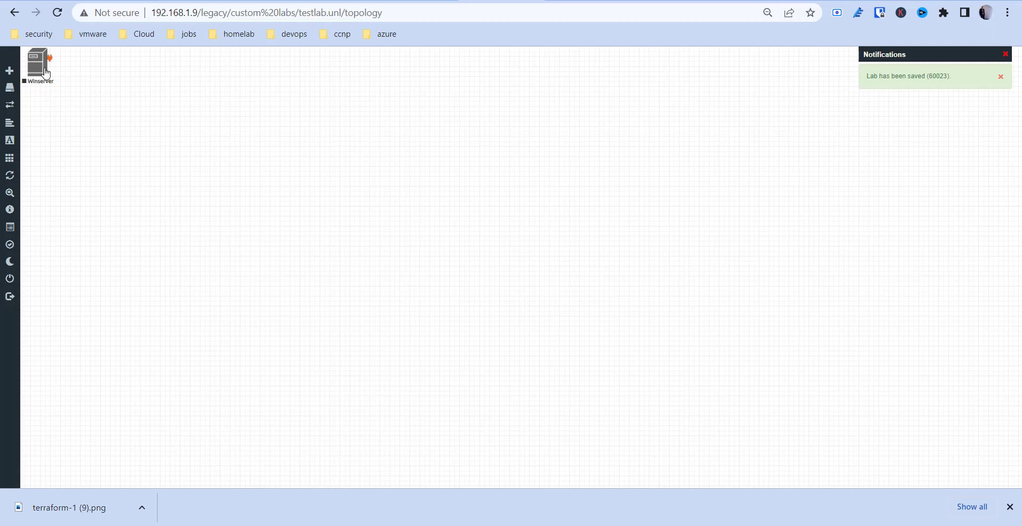
# Drag Winserver onto the canvas and add a Cisco vIOS Switch node named Switch with 8 Ethernets.
pyautogui.moveTo(46, 73); pyautogui.dragTo(239, 143)
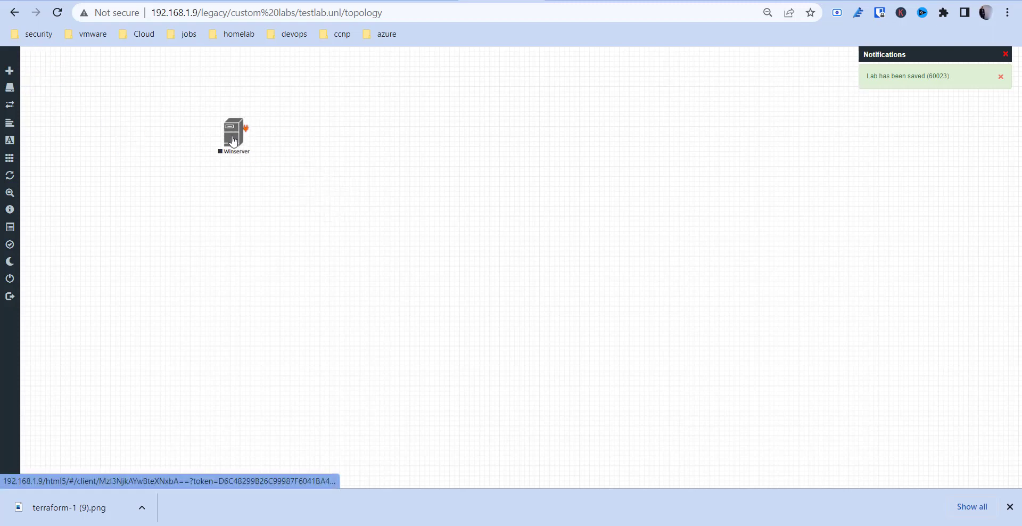
pyautogui.click(24, 74)
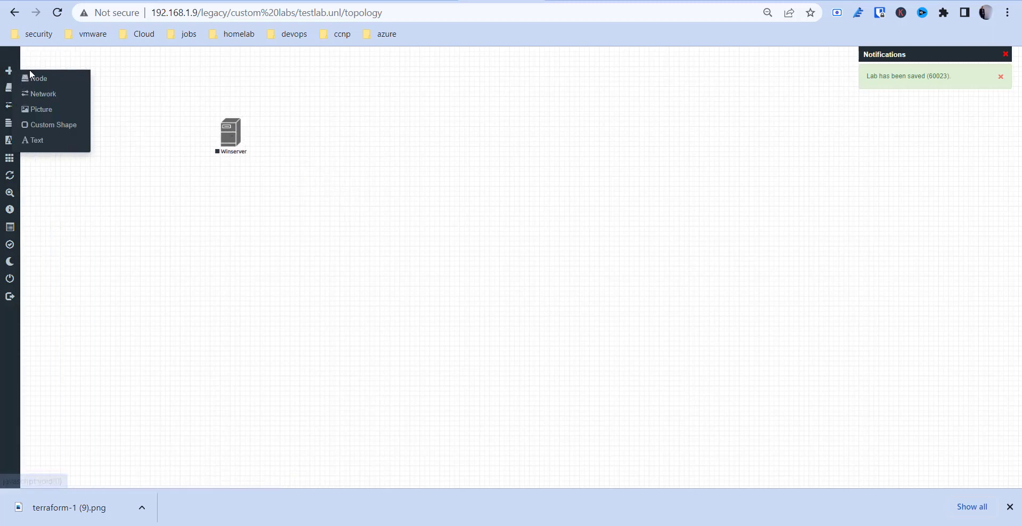
pyautogui.click(31, 70)
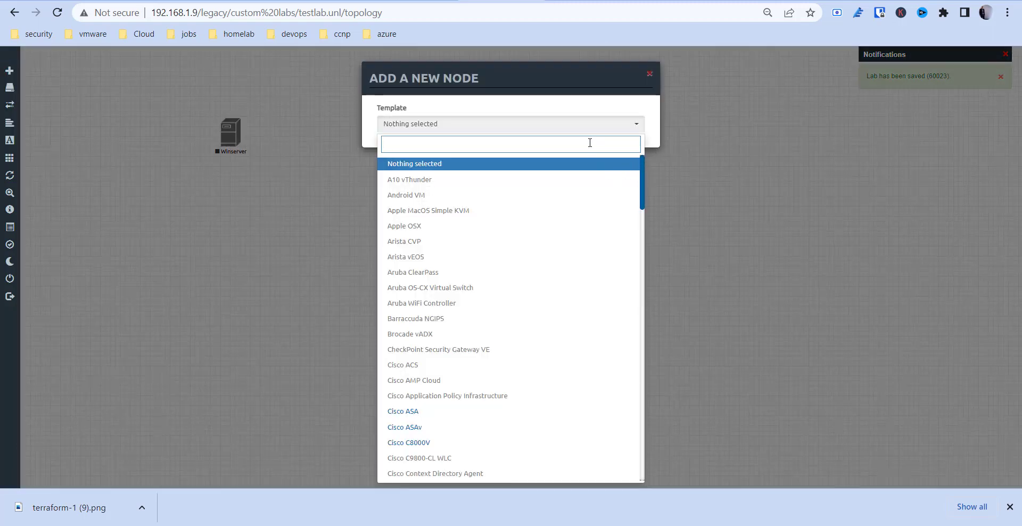
pyautogui.write('cisco')
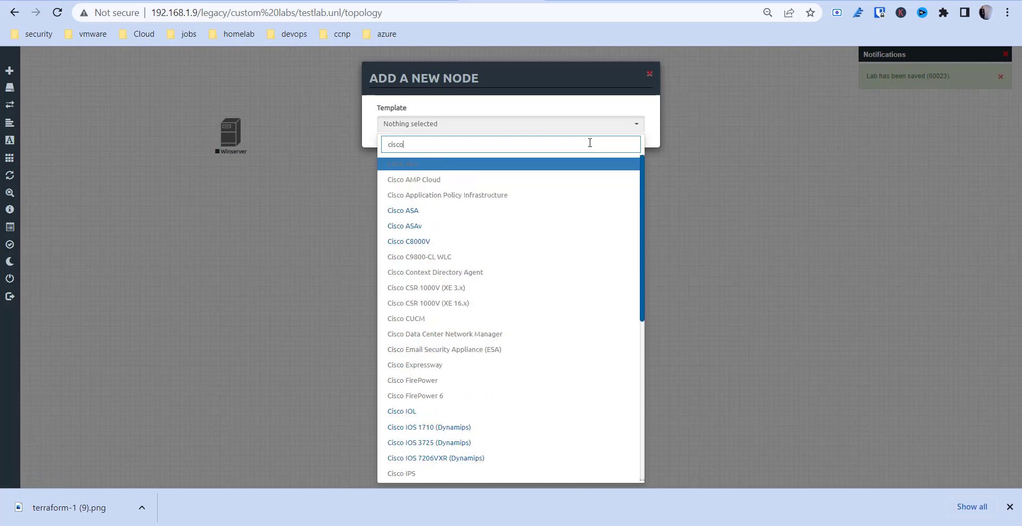
pyautogui.scroll(-3, 516, 298)
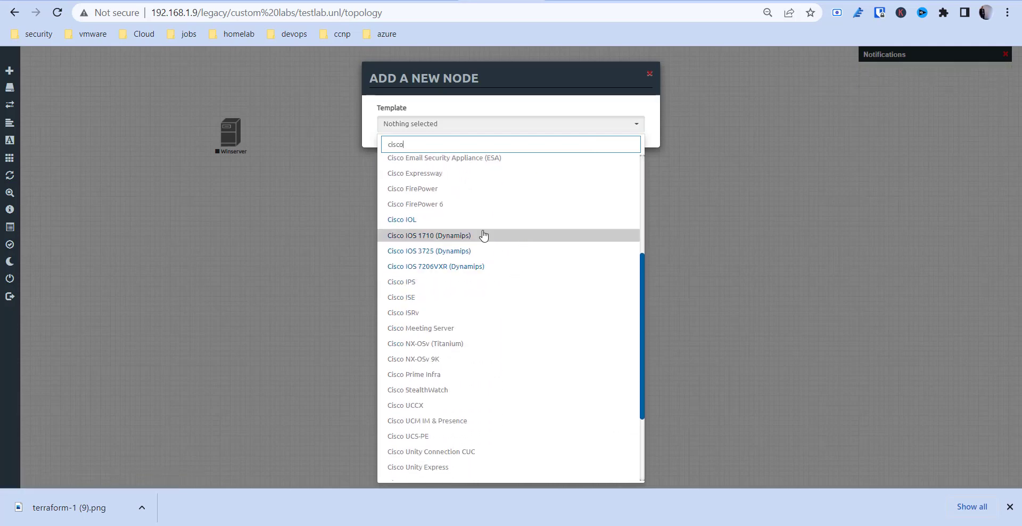
pyautogui.scroll(-2, 487, 282)
pyautogui.scroll(5, 474, 341)
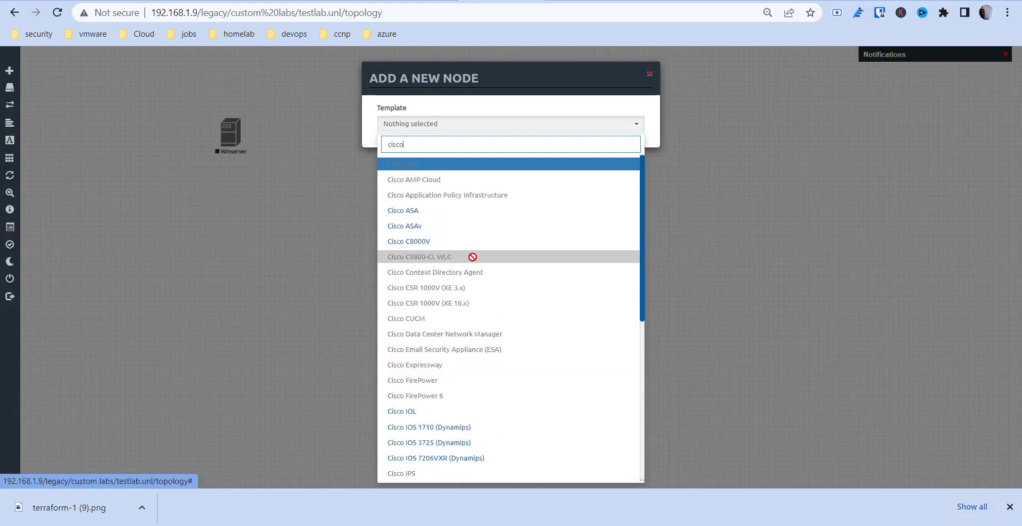
pyautogui.scroll(-5, 470, 257)
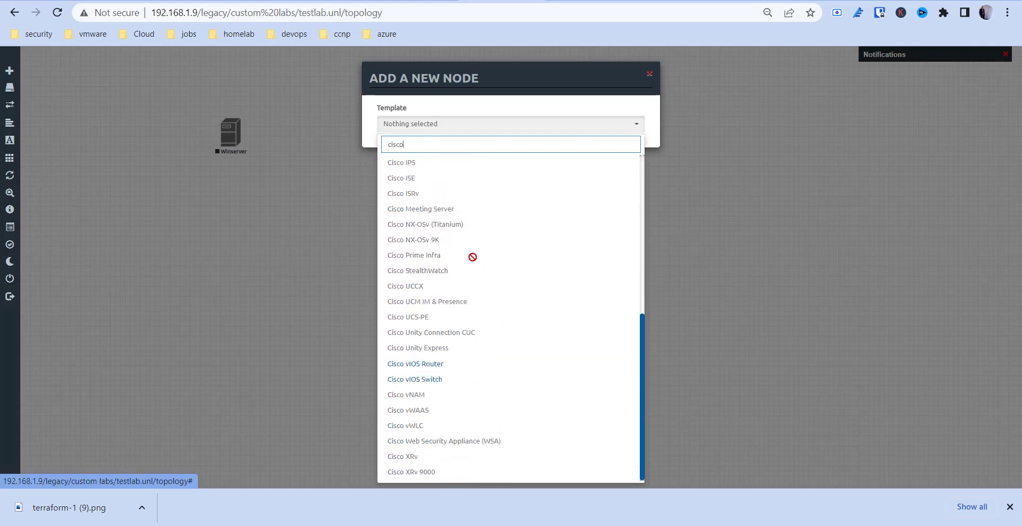
pyautogui.click(450, 380)
pyautogui.scroll(-3, 507, 392)
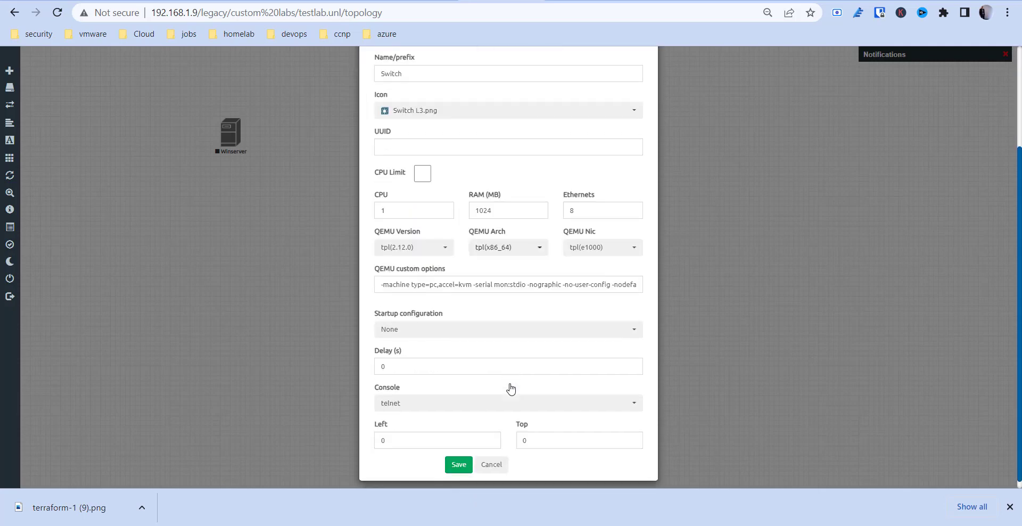
pyautogui.click(457, 459)
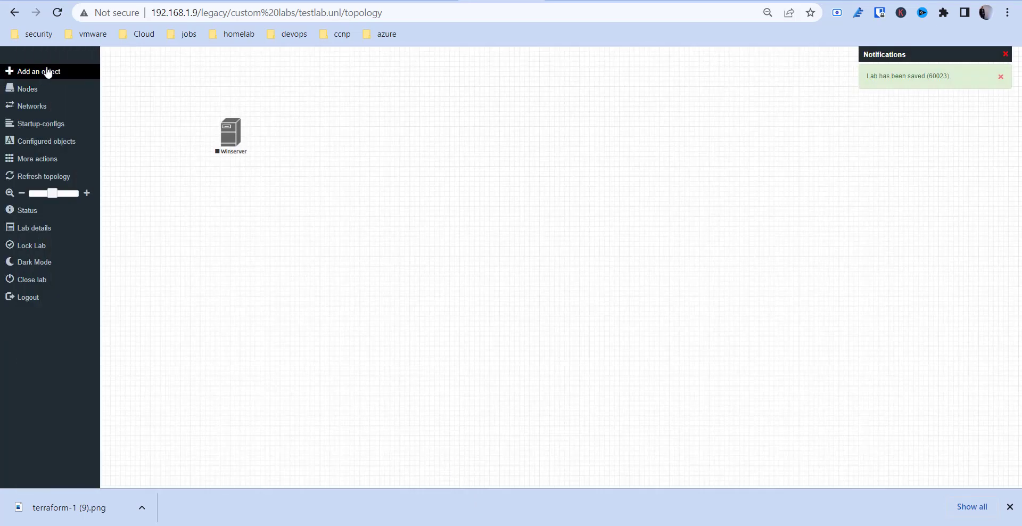
# Move Switch right of Winserver and add a Cisco ASAv node found by searching 'cis'.
pyautogui.moveTo(34, 68); pyautogui.dragTo(381, 142)
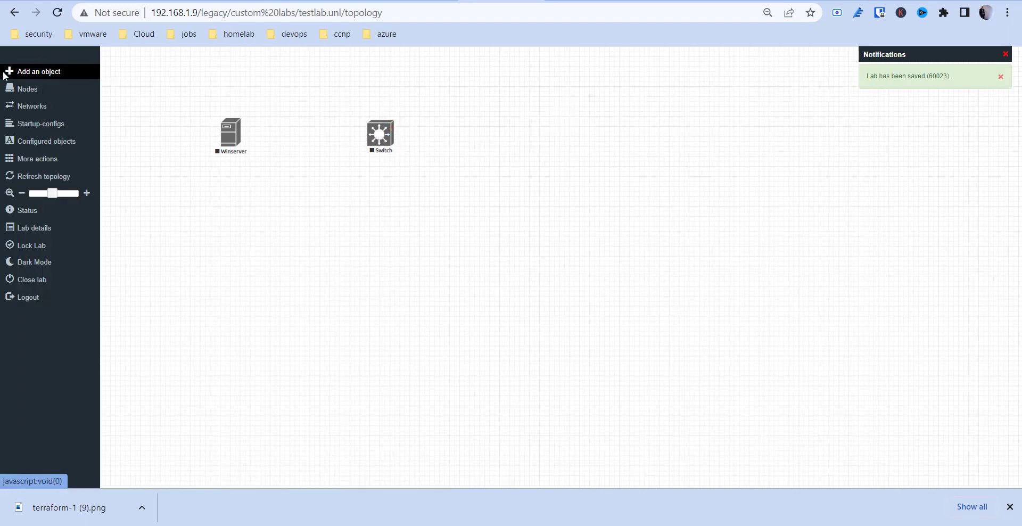
pyautogui.click(21, 71)
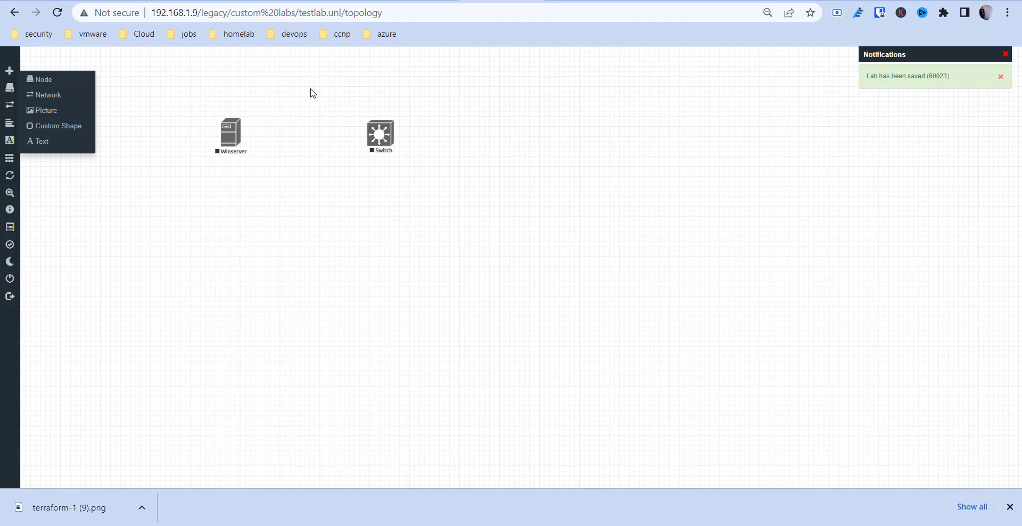
pyautogui.click(64, 84)
pyautogui.write('firew')
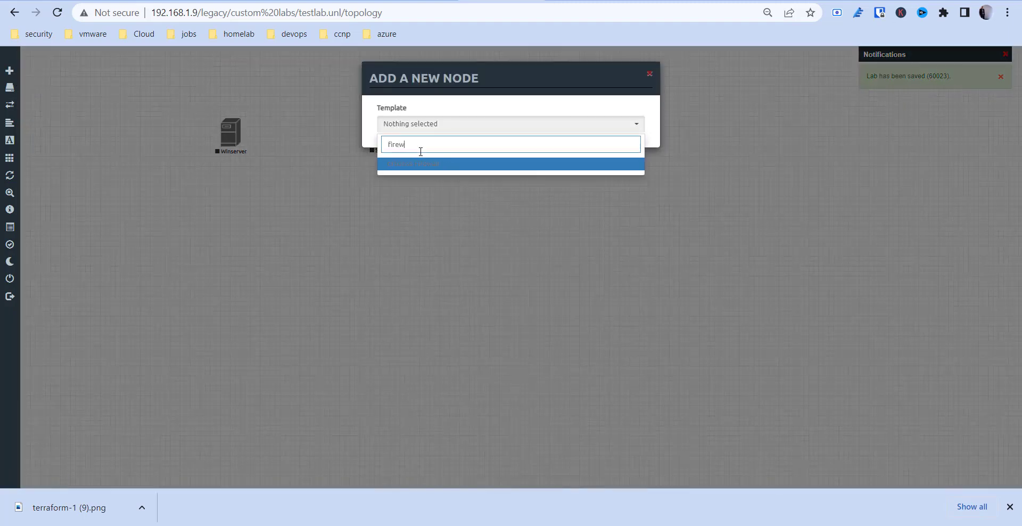
pyautogui.press('BackSpace')
pyautogui.press('BackSpace')
pyautogui.press('BackSpace')
pyautogui.press('BackSpace')
pyautogui.press('BackSpace')
pyautogui.write('cis')
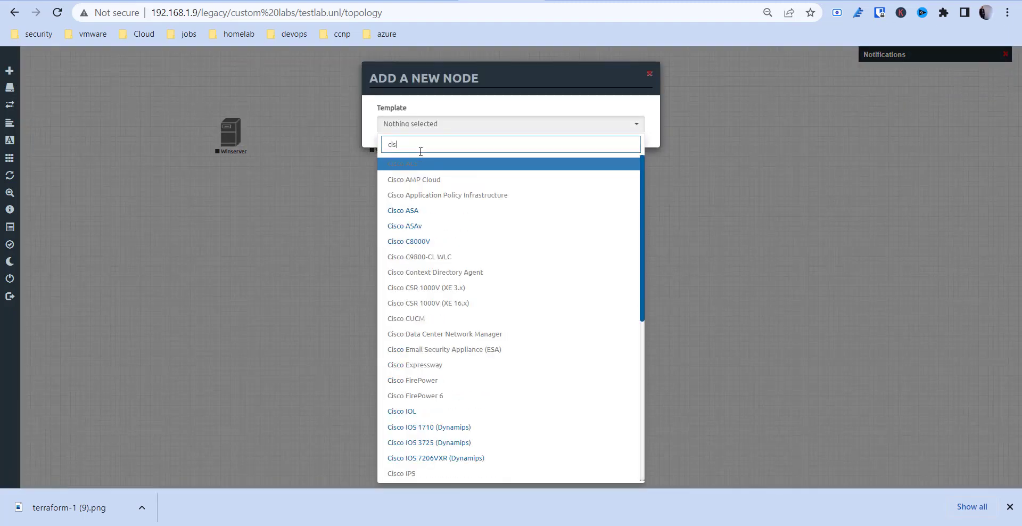
pyautogui.click(414, 228)
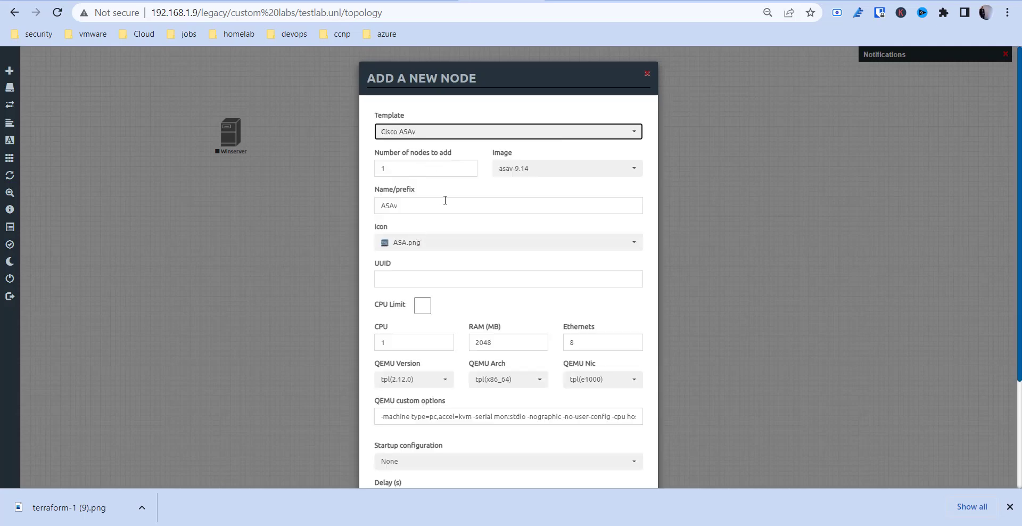
pyautogui.scroll(-3, 494, 298)
pyautogui.click(458, 457)
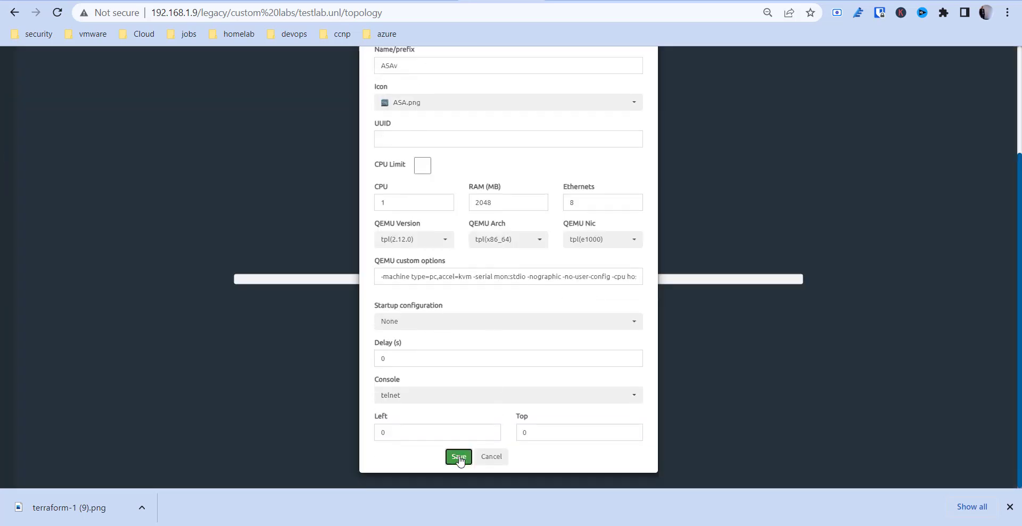
# Place ASAv right of Switch and draw a connection from Switch to ASAv.
pyautogui.moveTo(37, 67); pyautogui.dragTo(523, 139)
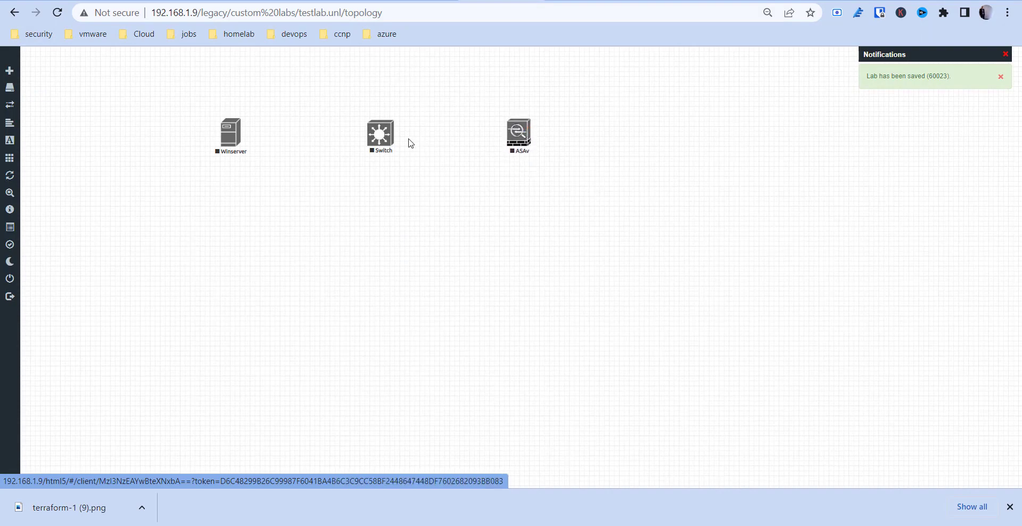
pyautogui.moveTo(389, 137)
pyautogui.moveTo(389, 135); pyautogui.dragTo(519, 134)
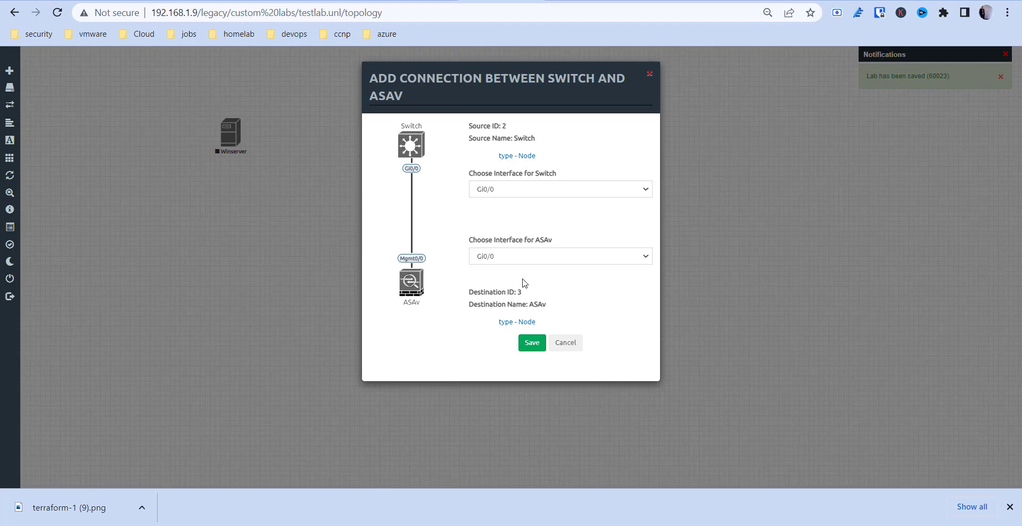
# Link Switch Gi0/0 to ASAv interface Gi0/1.
pyautogui.click(510, 261)
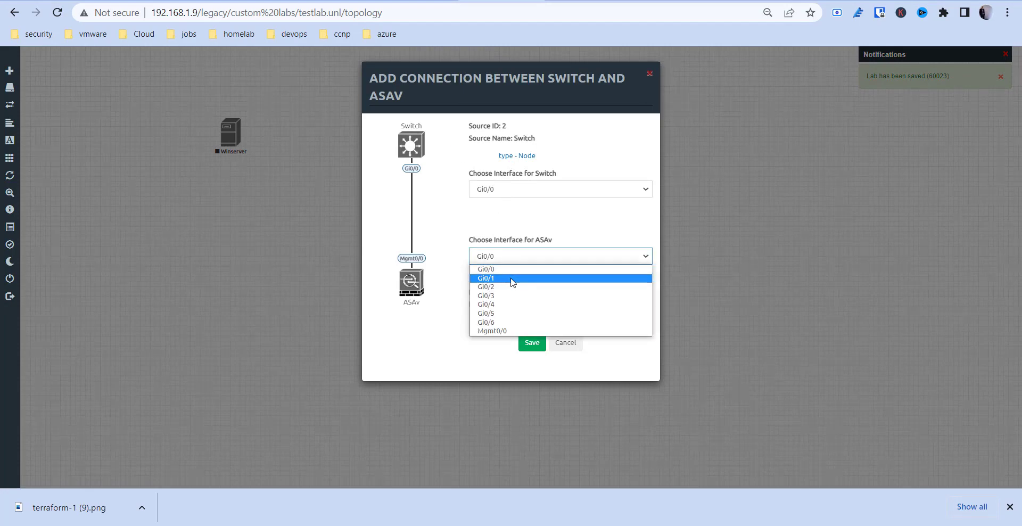
pyautogui.click(513, 282)
pyautogui.click(530, 343)
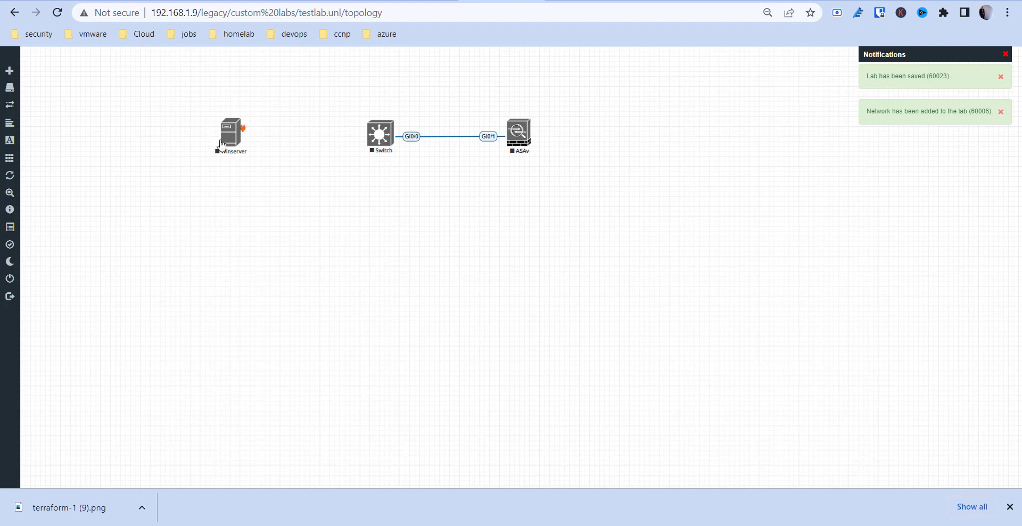
# Connect Winserver e0 to Switch Gi0/1, then box-select all three nodes.
pyautogui.moveTo(242, 129); pyautogui.dragTo(377, 140)
pyautogui.click(548, 191)
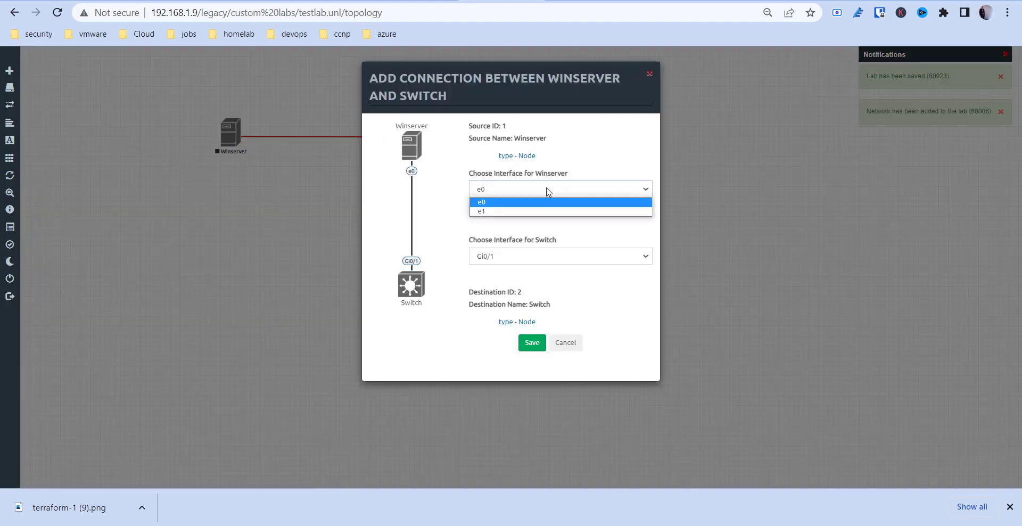
pyautogui.click(543, 210)
pyautogui.click(524, 261)
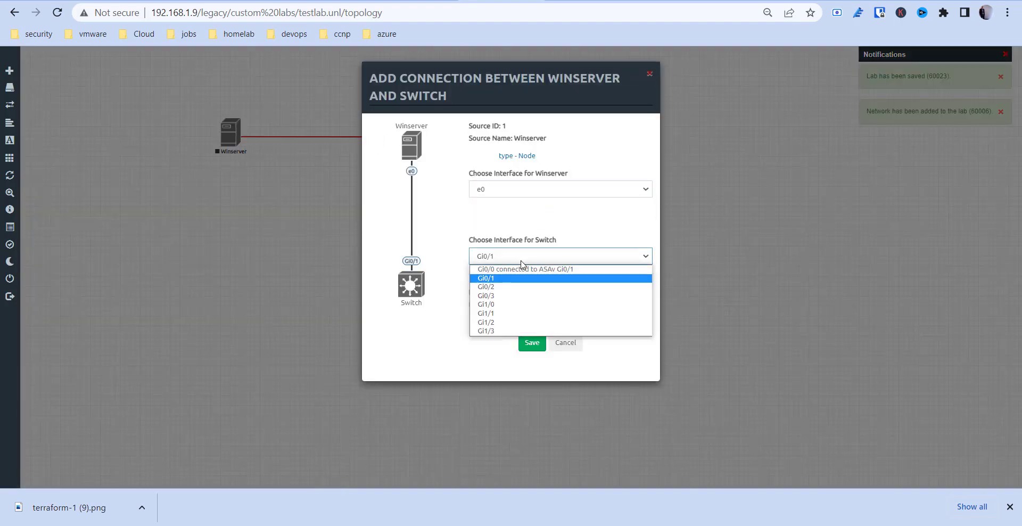
pyautogui.click(520, 279)
pyautogui.click(531, 344)
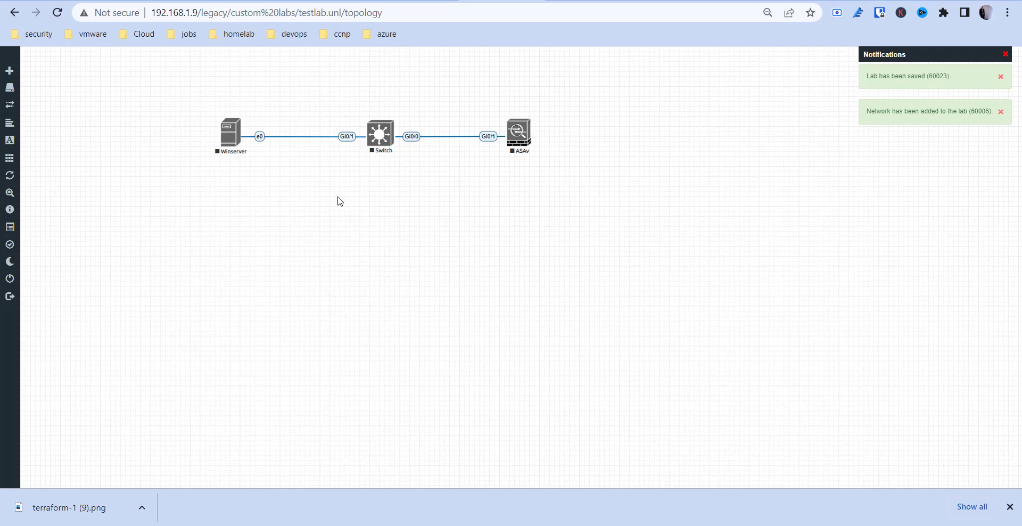
pyautogui.moveTo(188, 88); pyautogui.dragTo(599, 236)
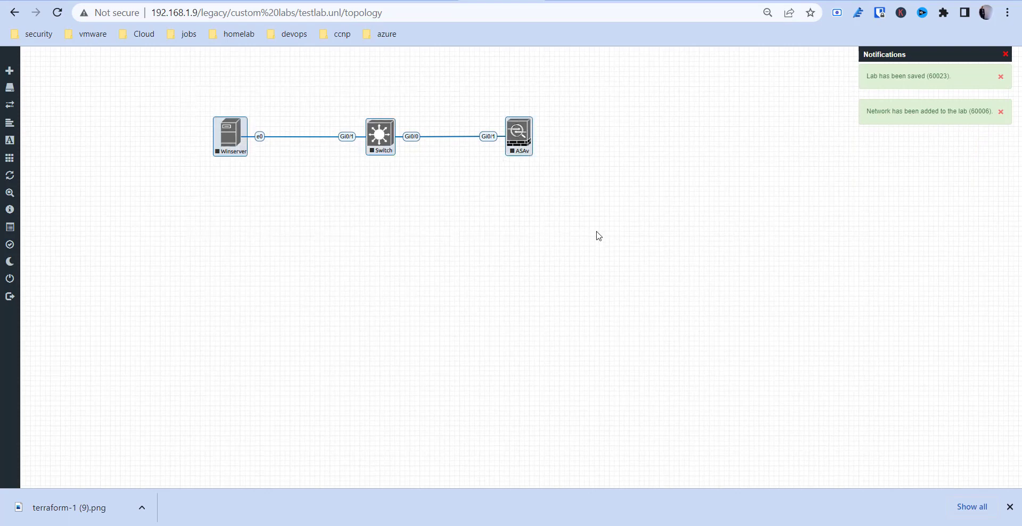
# Start Winserver, Switch and ASAv together with Start Selected, then open the Winserver console.
pyautogui.rightClick(525, 139)
pyautogui.click(547, 154)
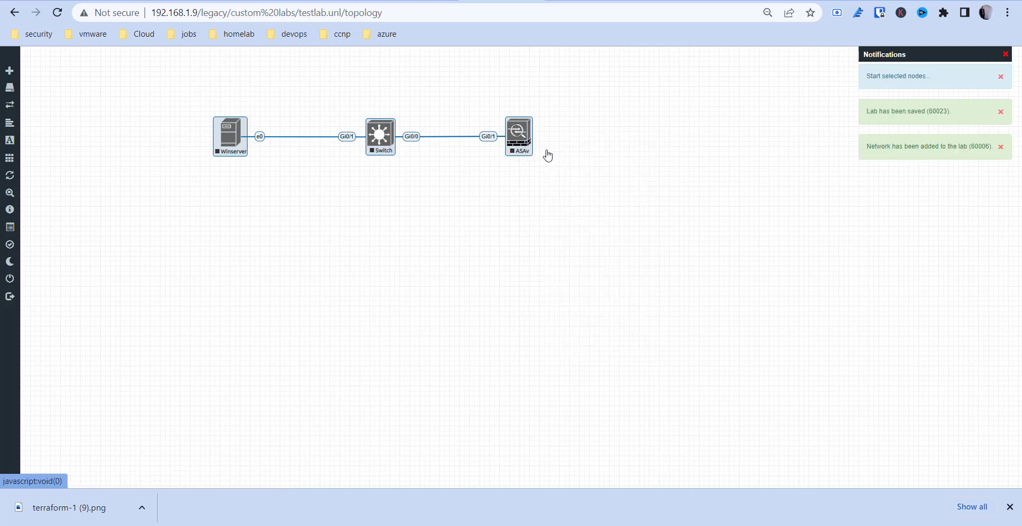
pyautogui.click(540, 220)
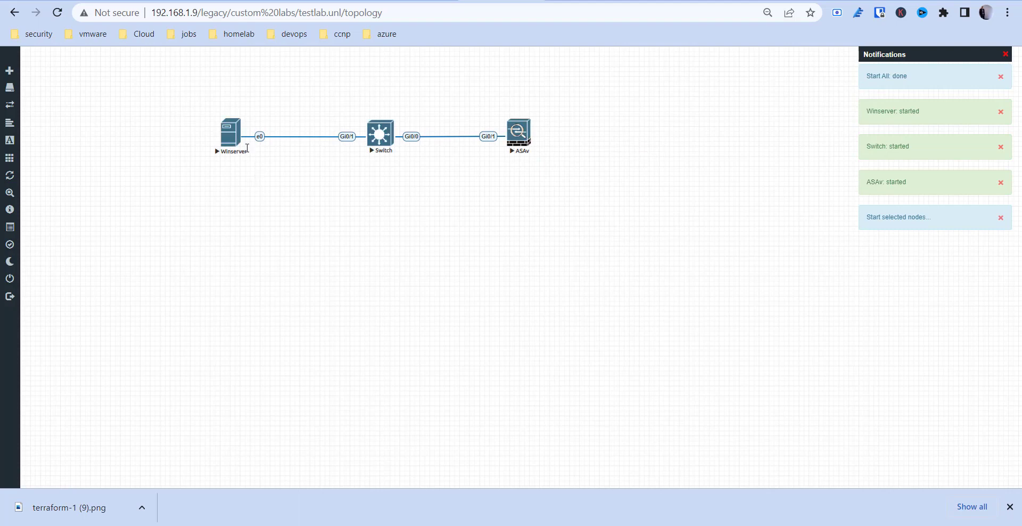
pyautogui.click(228, 134)
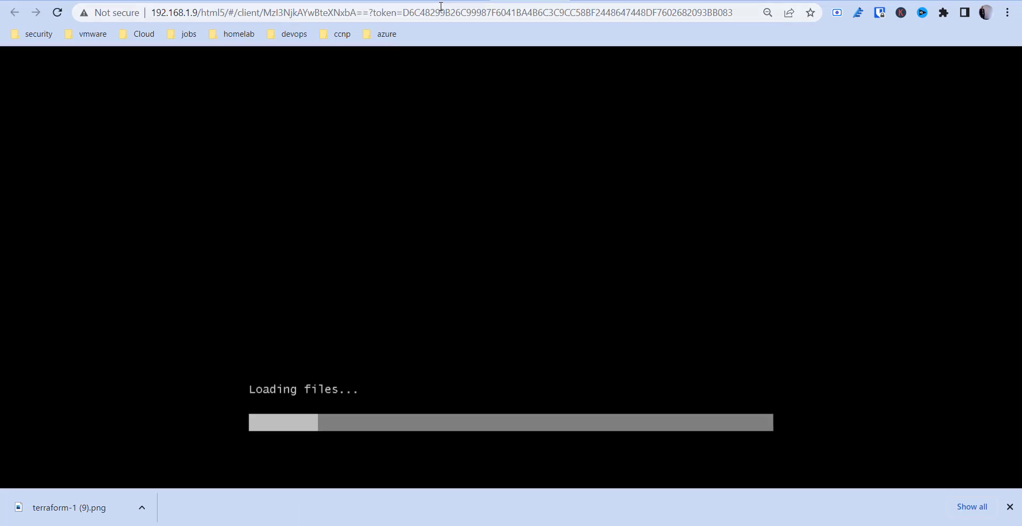
# Open HTML5 consoles for the Switch and ASAv nodes from the topology.
pyautogui.click(453, 0)
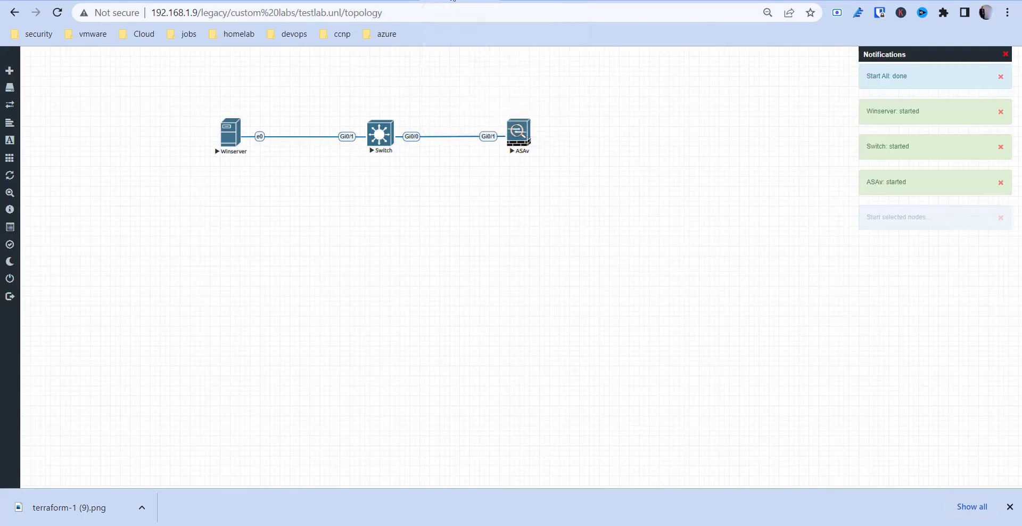
pyautogui.click(386, 139)
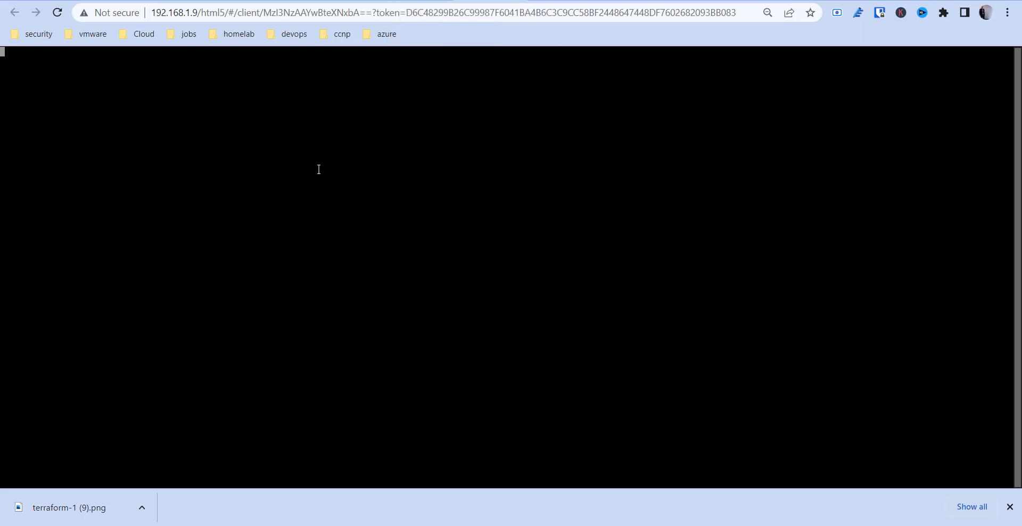
pyautogui.click(429, 1)
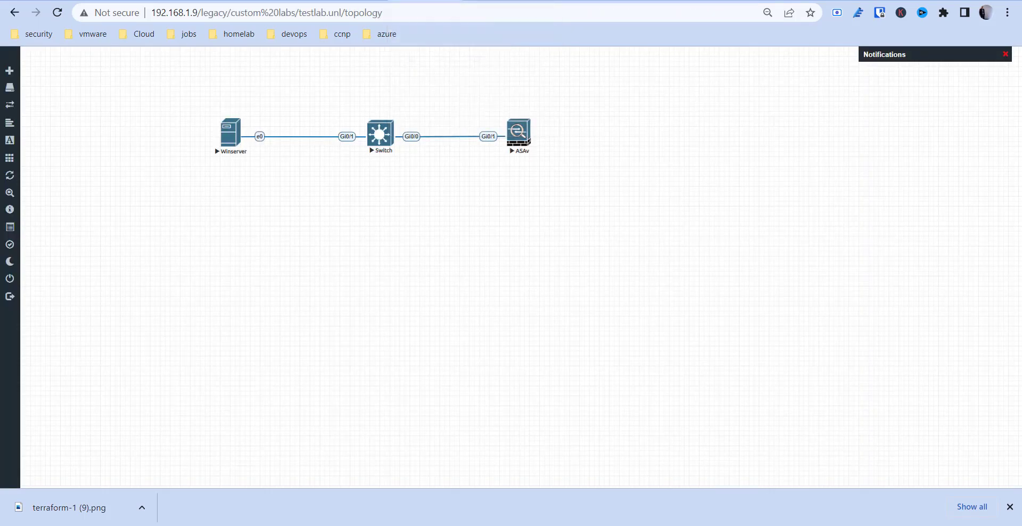
pyautogui.click(514, 150)
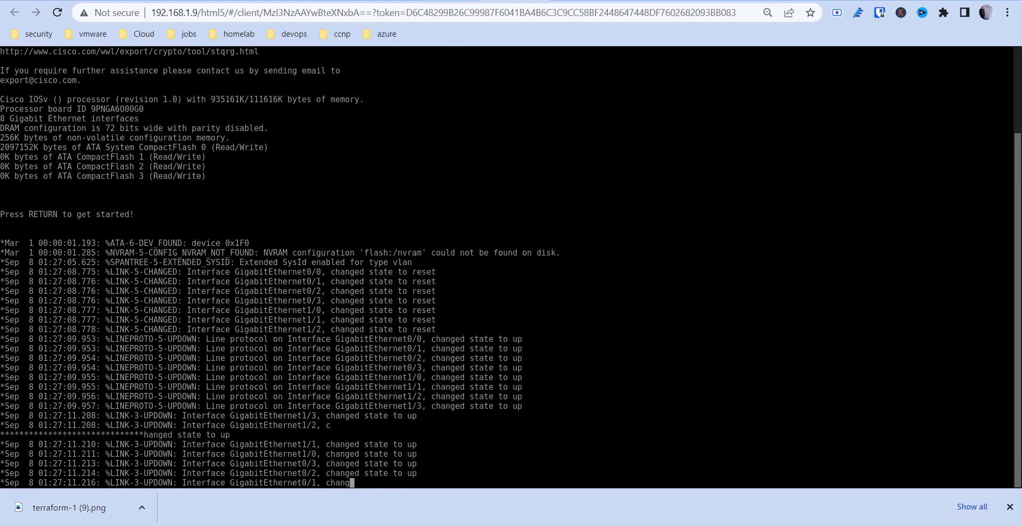
pyautogui.click(456, 1)
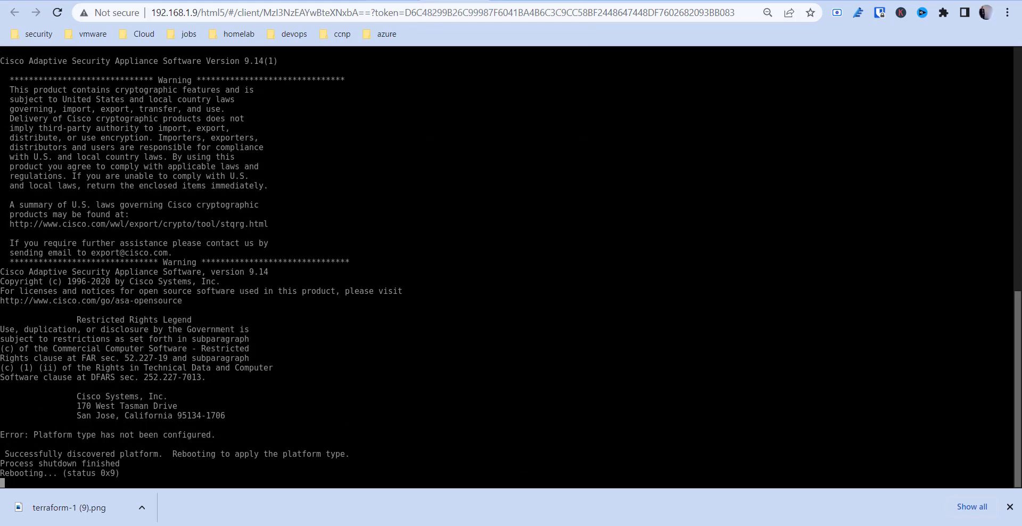
pyautogui.click(391, 1)
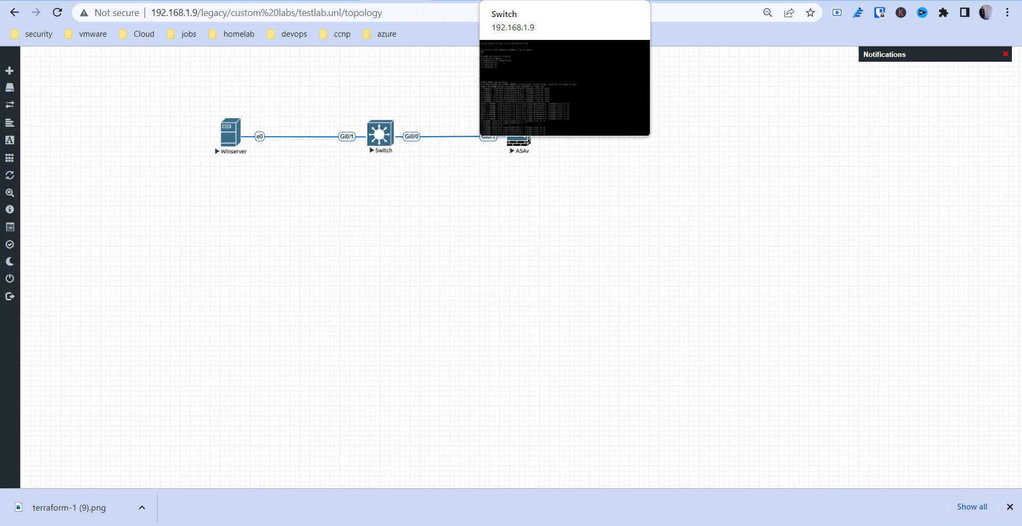
# Load the eve-ng.net website in the login page tab.
pyautogui.click(613, 1)
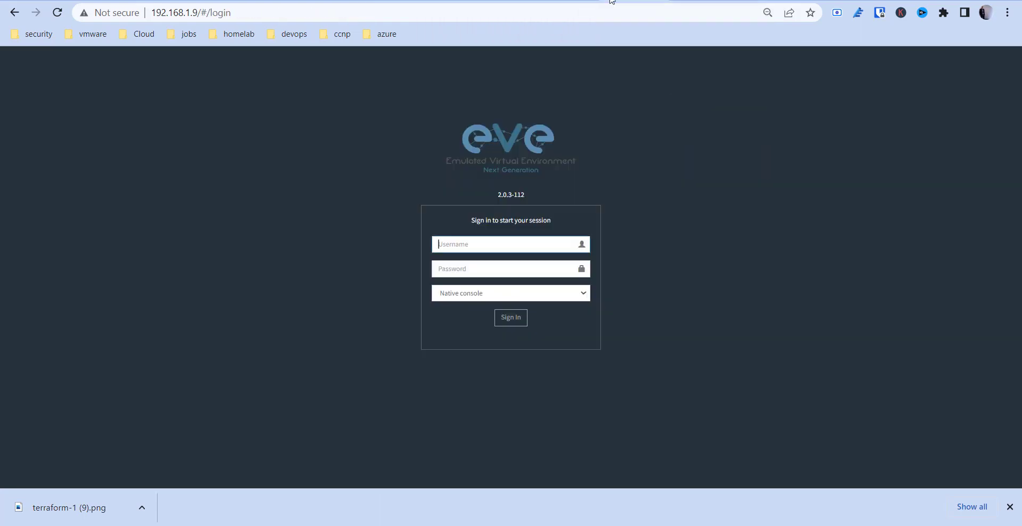
pyautogui.click(599, 6)
pyautogui.write('eve-ng.net')
pyautogui.press('Return')
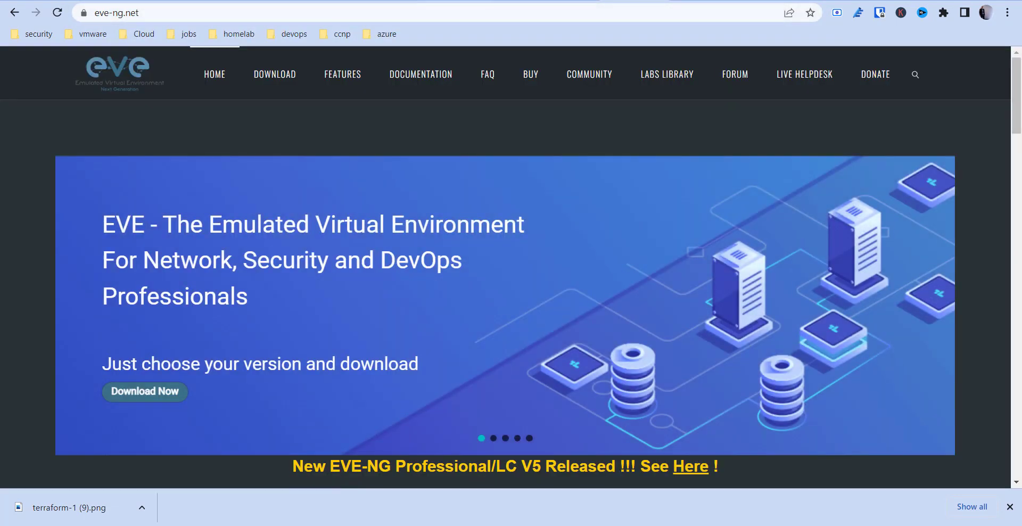
# Boot the default ASAv image from the GRUB menu and return to the topology.
pyautogui.click(469, 4)
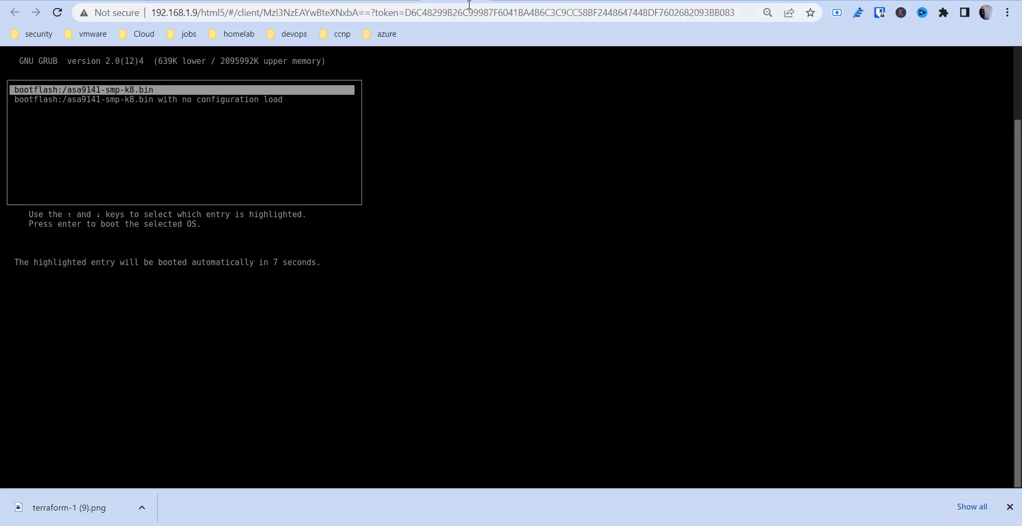
pyautogui.press('Return')
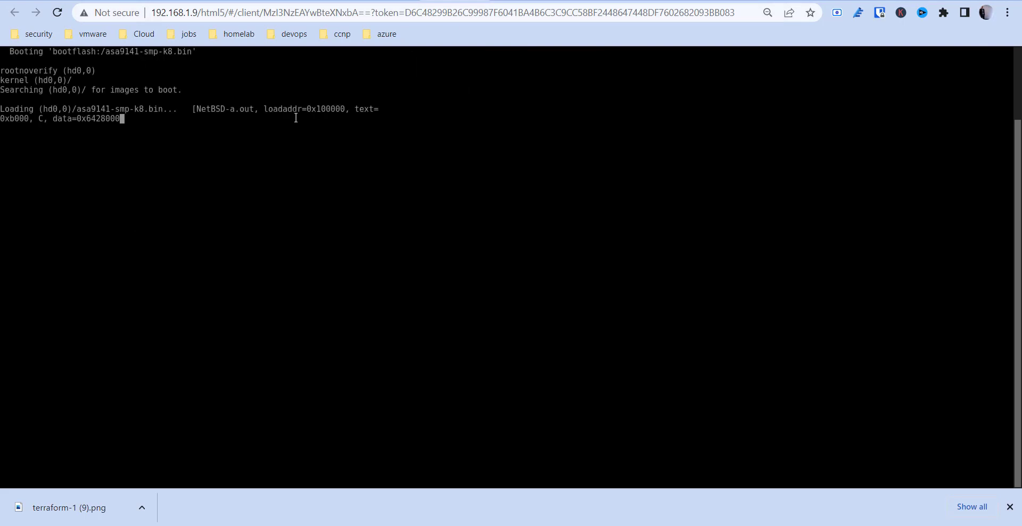
pyautogui.click(395, 2)
pyautogui.rightClick(413, 136)
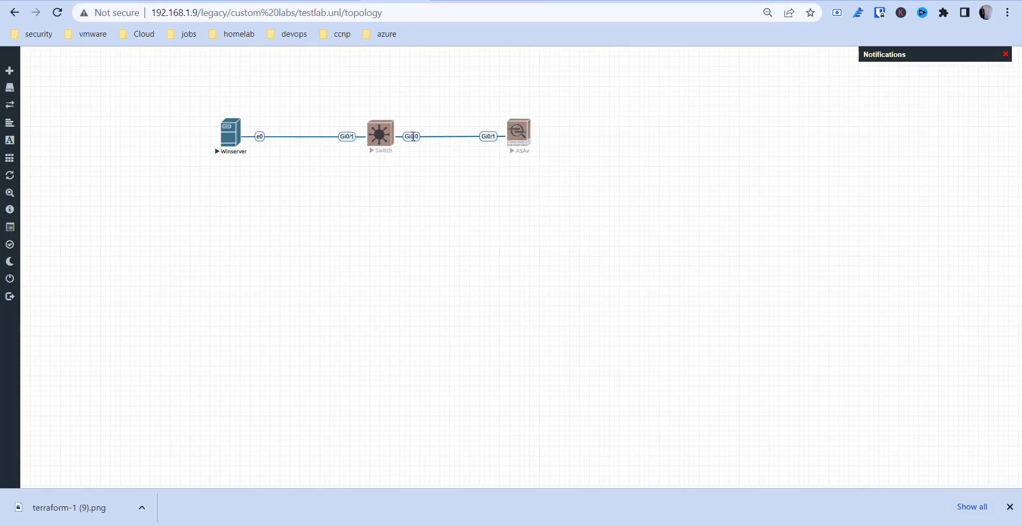
pyautogui.click(407, 154)
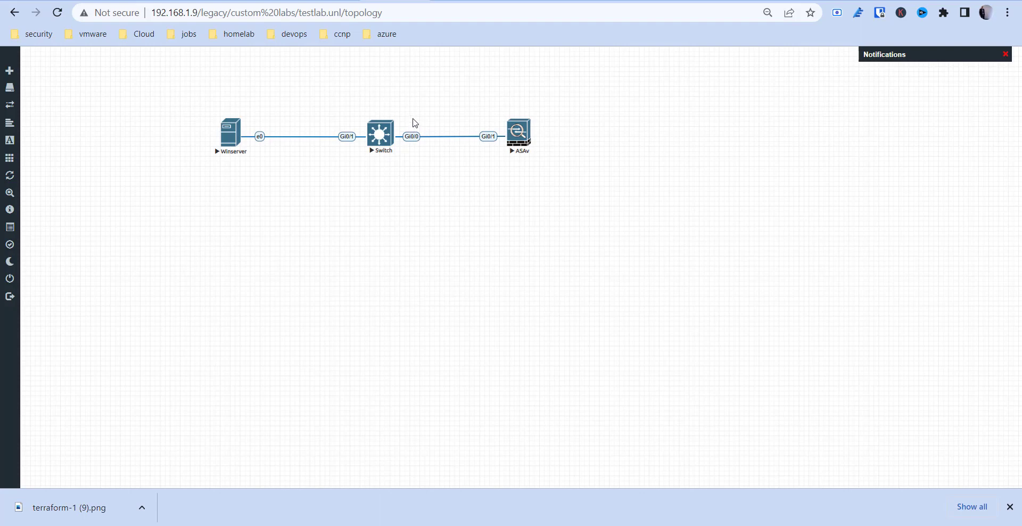
# Capture traffic on Switch Gi0/1 and launch Wireshark via wireshark_wrapper.bat.
pyautogui.rightClick(382, 135)
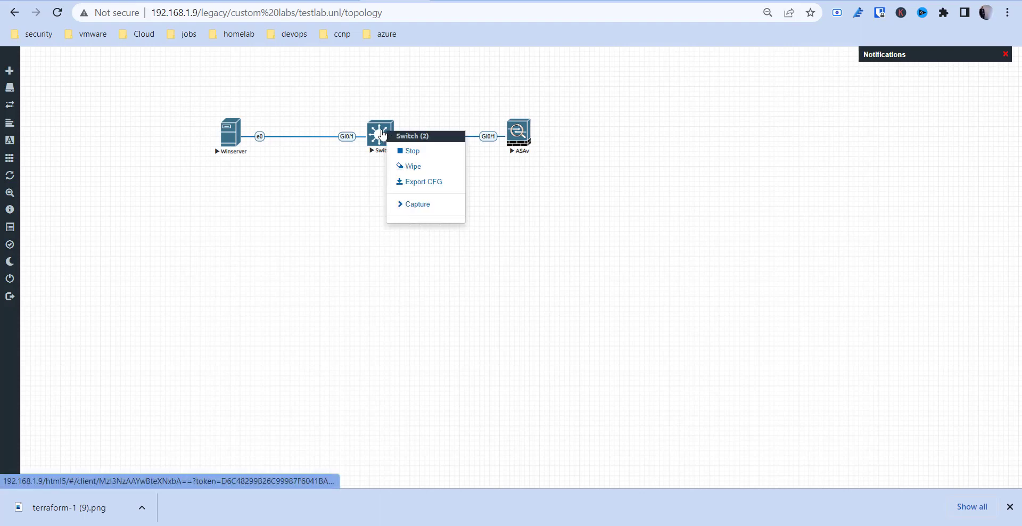
pyautogui.click(410, 205)
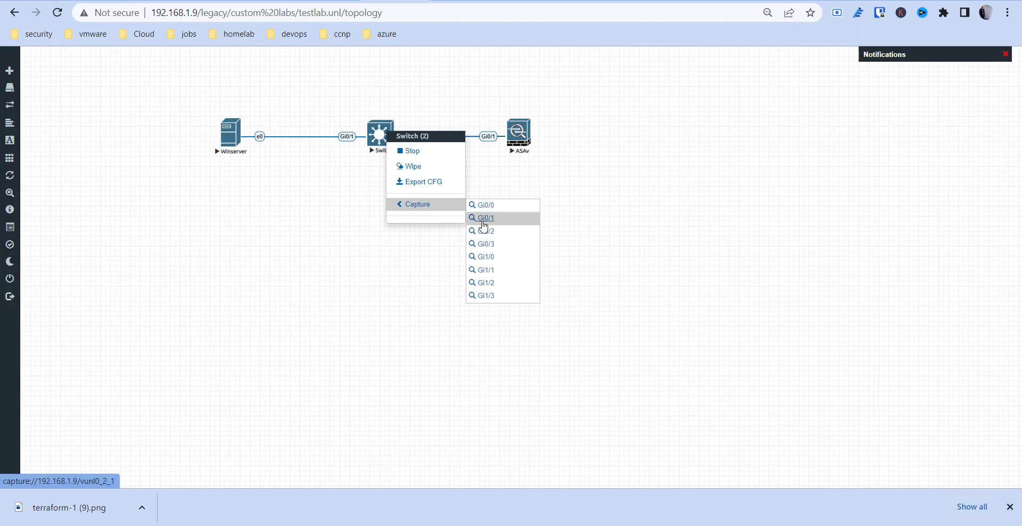
pyautogui.click(482, 223)
pyautogui.click(509, 106)
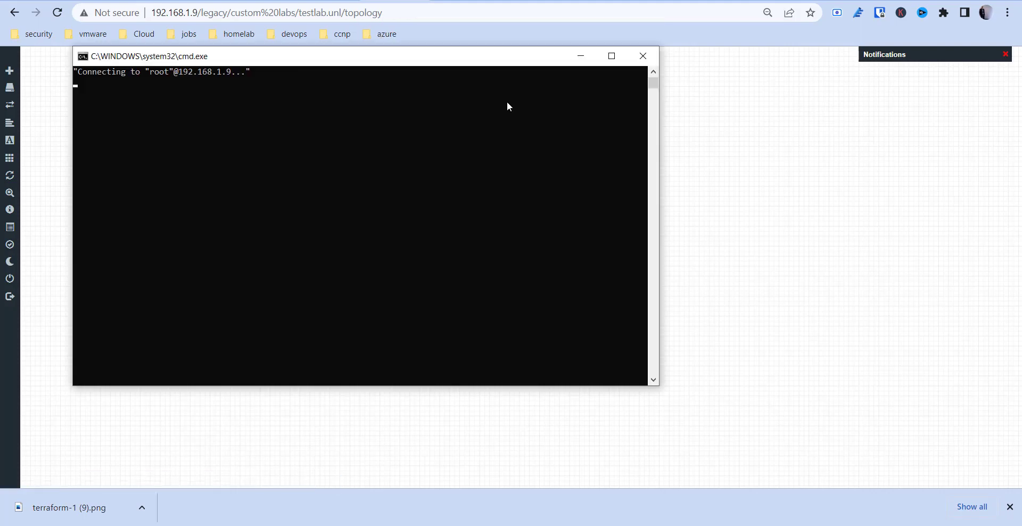
pyautogui.click(507, 101)
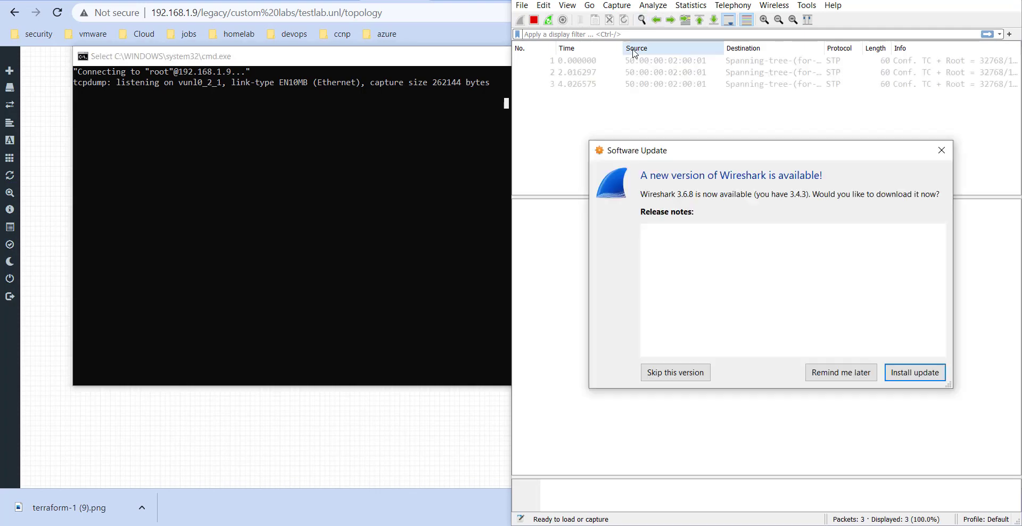
# Postpone the update, inspect STP packet 4, CDP packet 12 and STP packet 13, then close tcpdump.
pyautogui.click(842, 373)
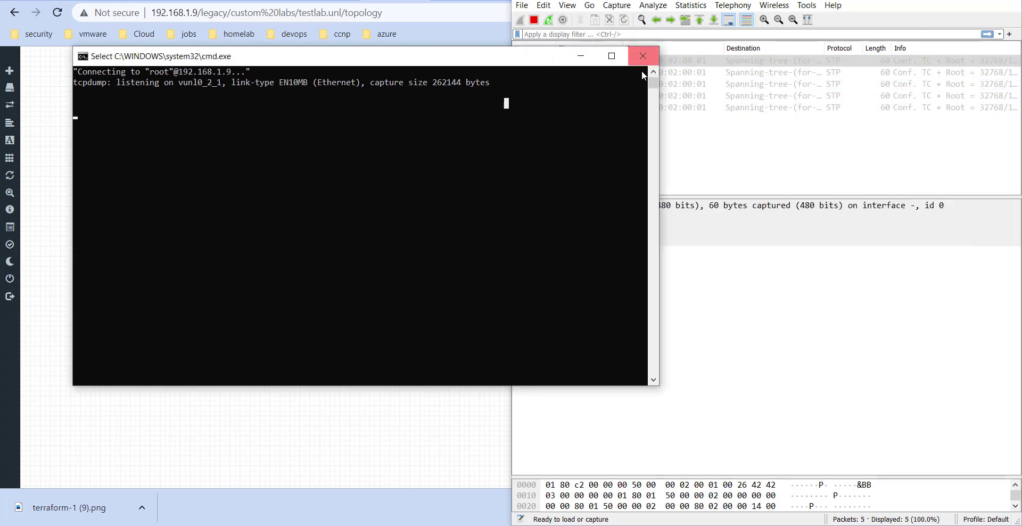
pyautogui.click(735, 137)
pyautogui.click(642, 97)
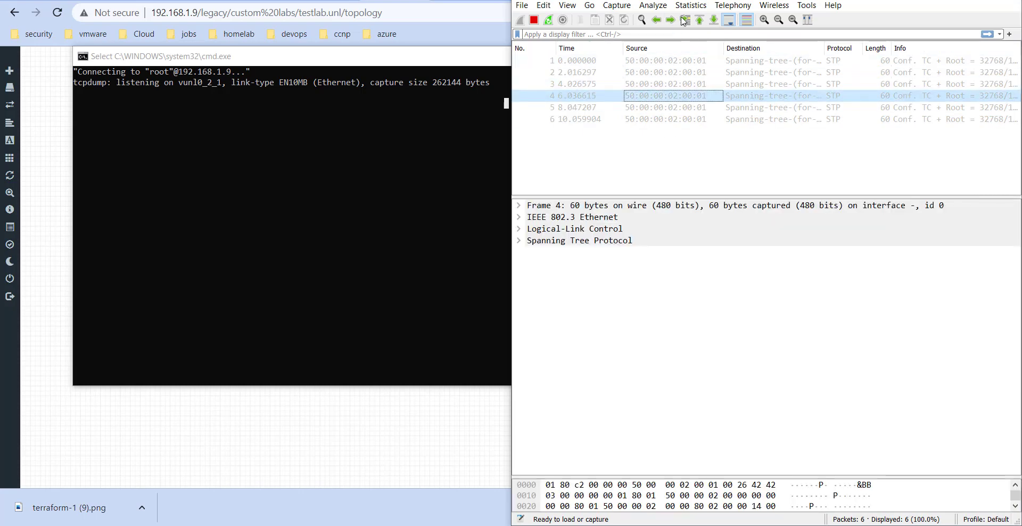
pyautogui.moveTo(662, 6); pyautogui.dragTo(572, 40)
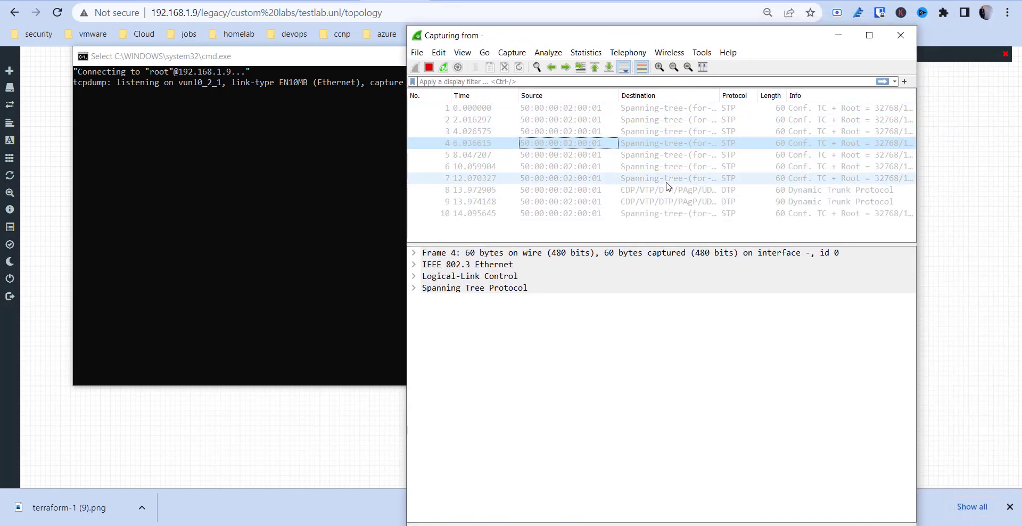
pyautogui.click(652, 142)
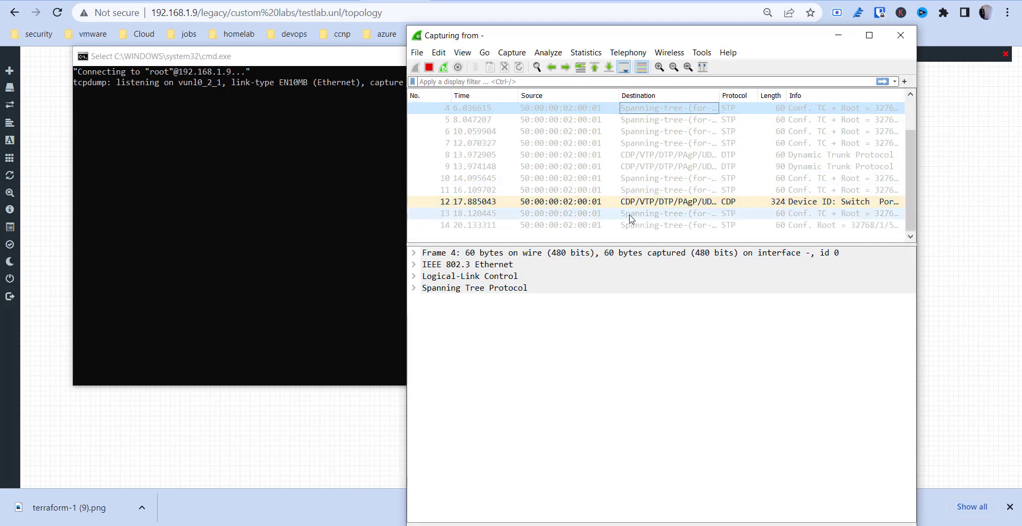
pyautogui.click(636, 203)
pyautogui.click(662, 216)
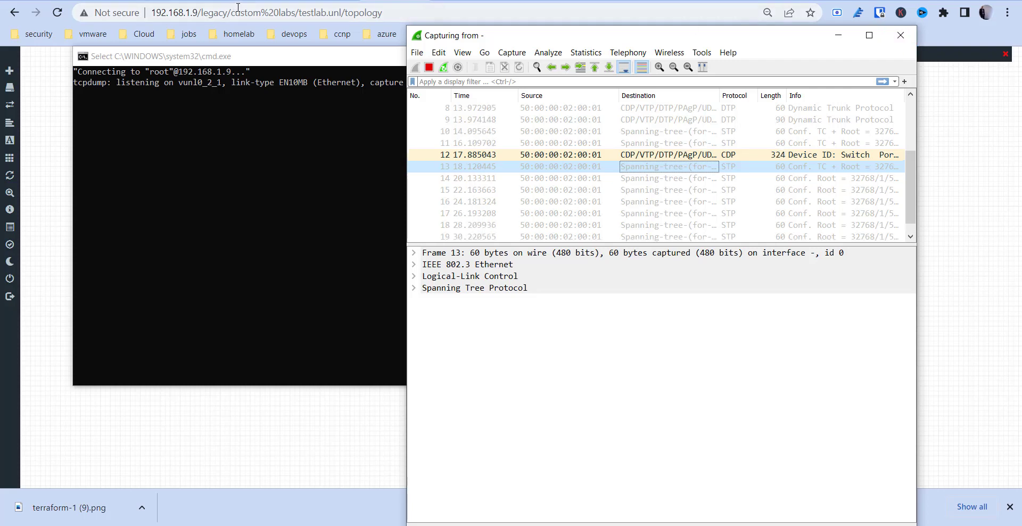
pyautogui.click(252, 64)
pyautogui.click(644, 56)
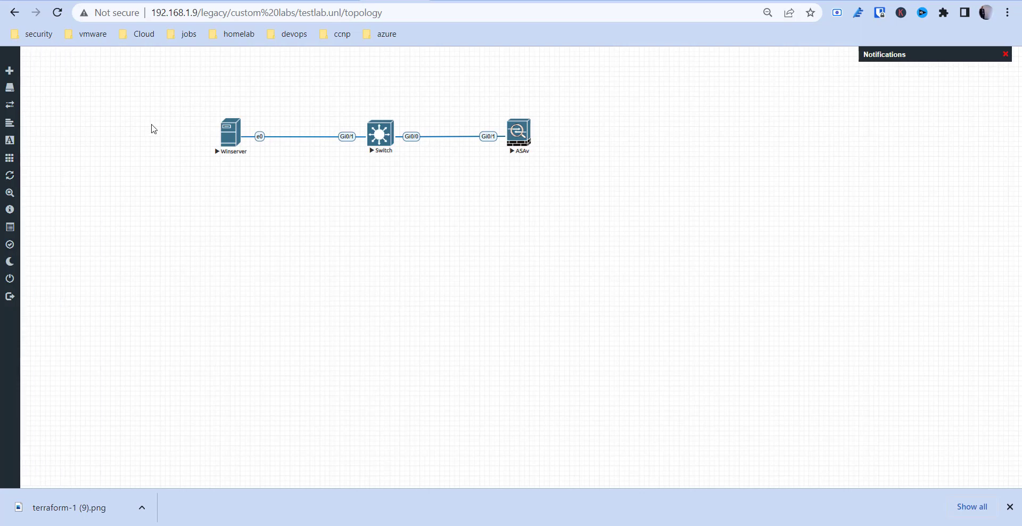
pyautogui.moveTo(22, 89)
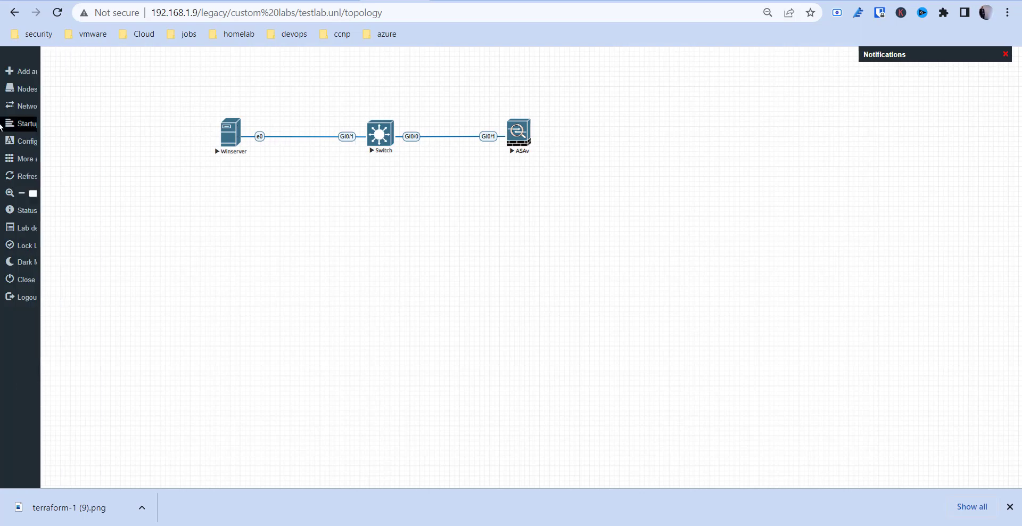
pyautogui.click(30, 106)
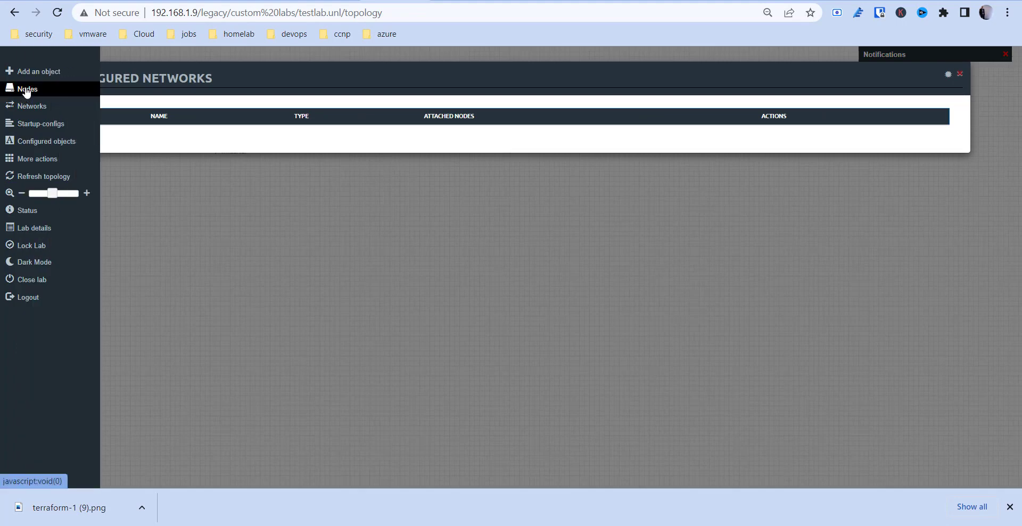
pyautogui.click(27, 91)
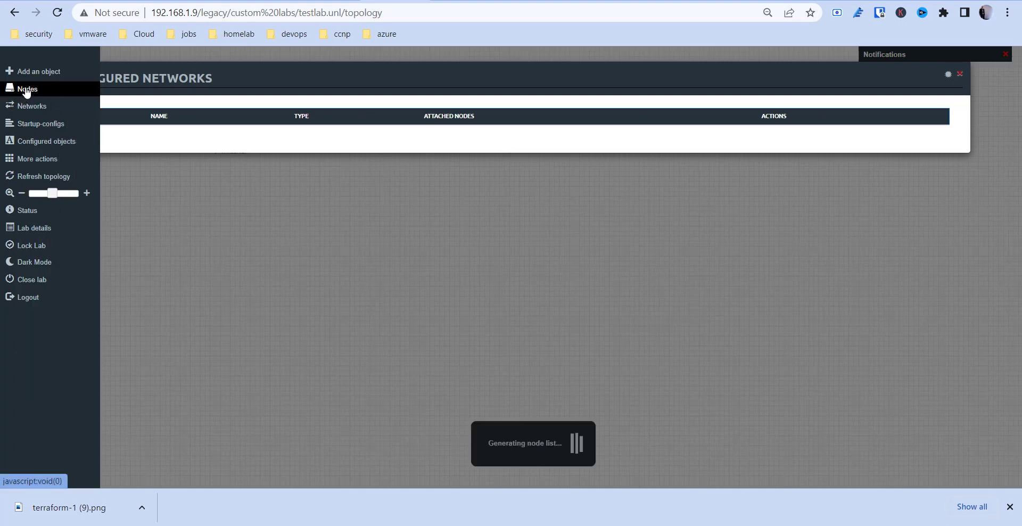
pyautogui.click(960, 74)
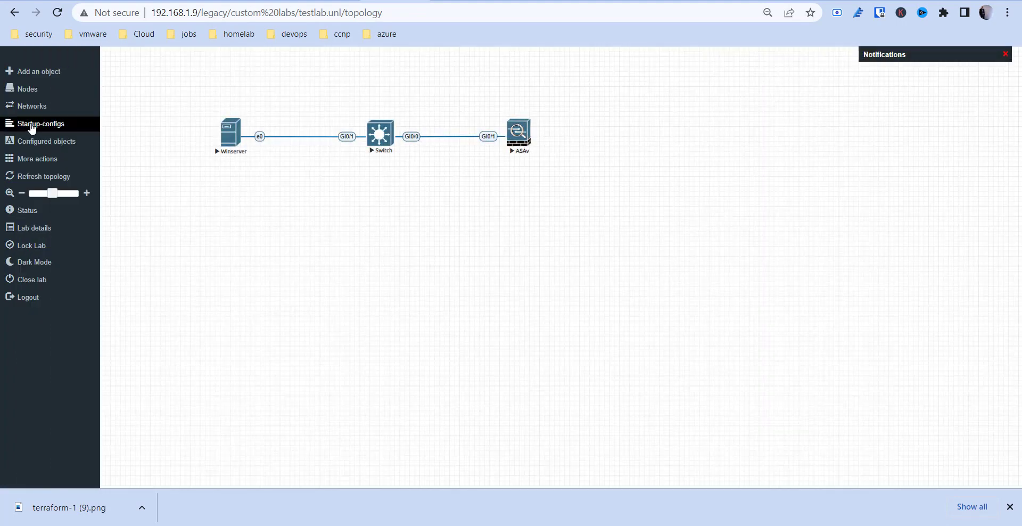
pyautogui.click(32, 125)
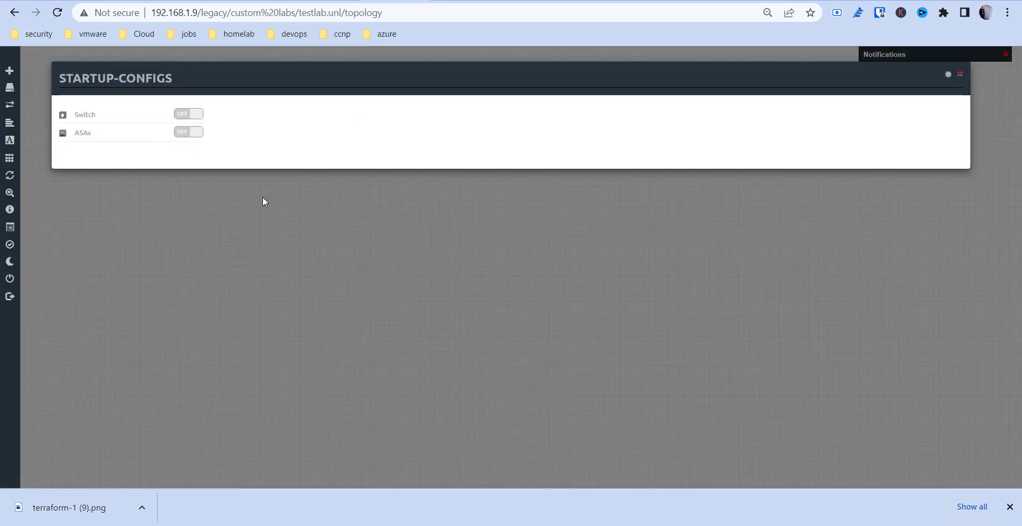
pyautogui.click(960, 74)
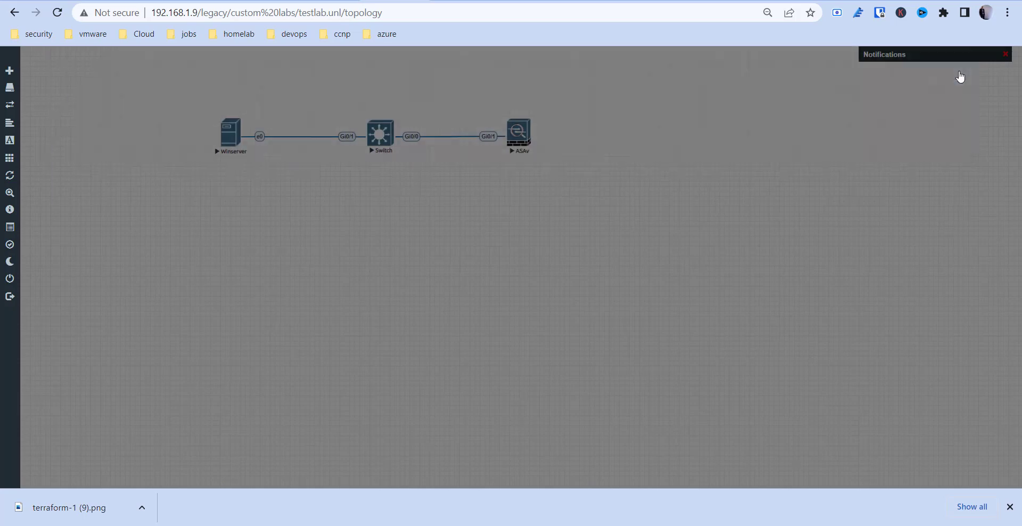
pyautogui.moveTo(27, 141)
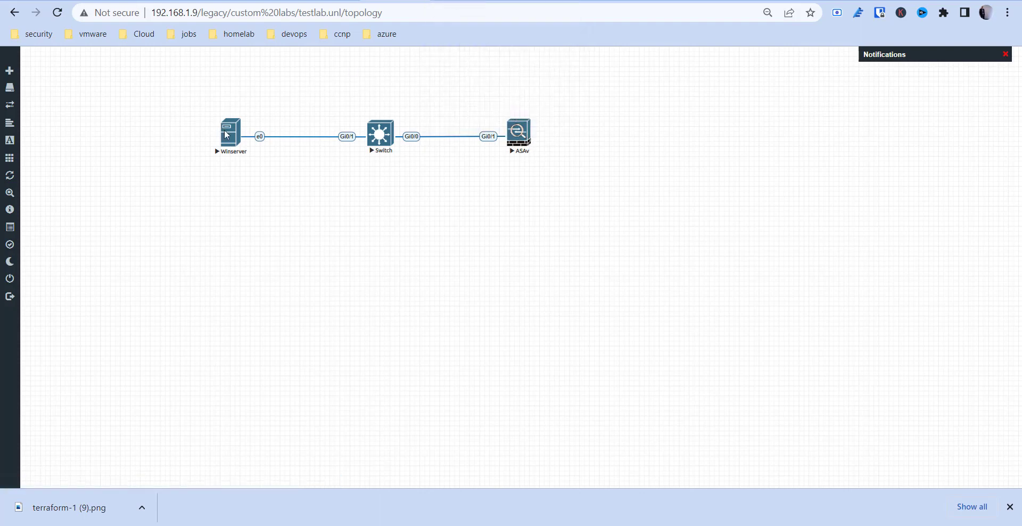
# Add a Management(Cloud0) network named Net and position it below Winserver.
pyautogui.click(23, 72)
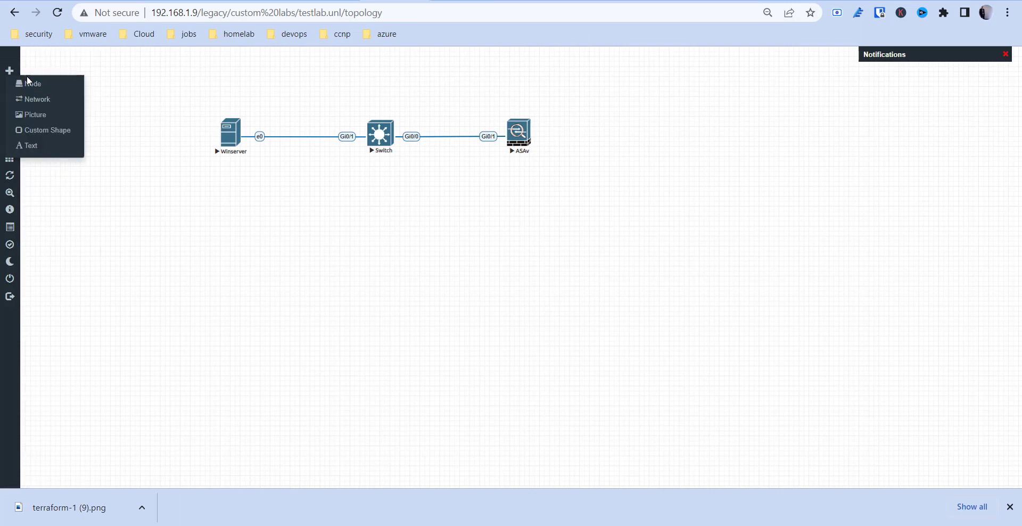
pyautogui.click(54, 101)
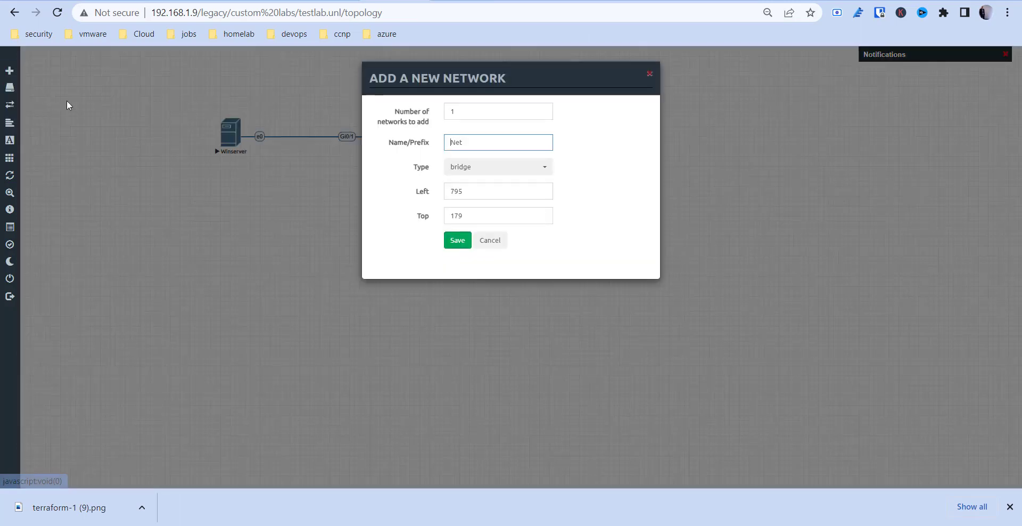
pyautogui.click(497, 167)
pyautogui.click(494, 222)
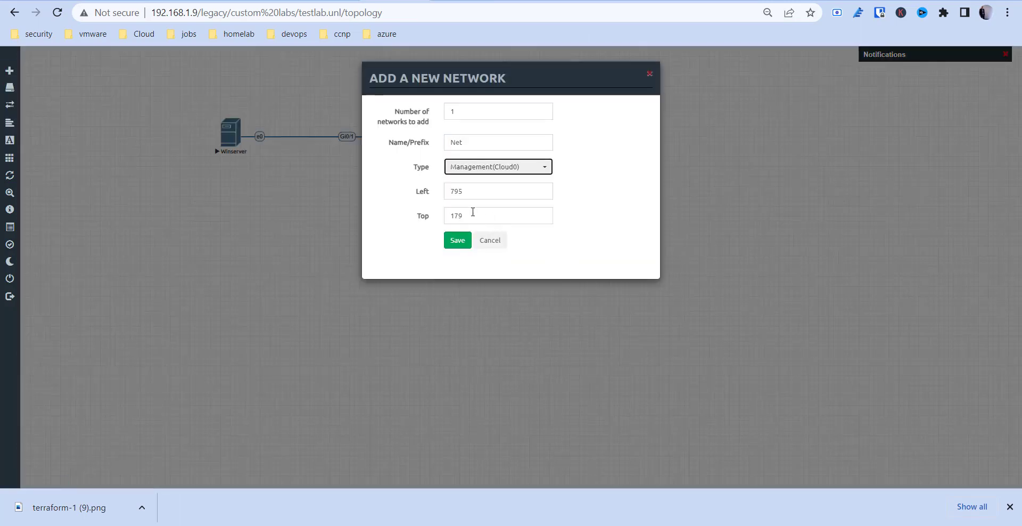
pyautogui.click(416, 190)
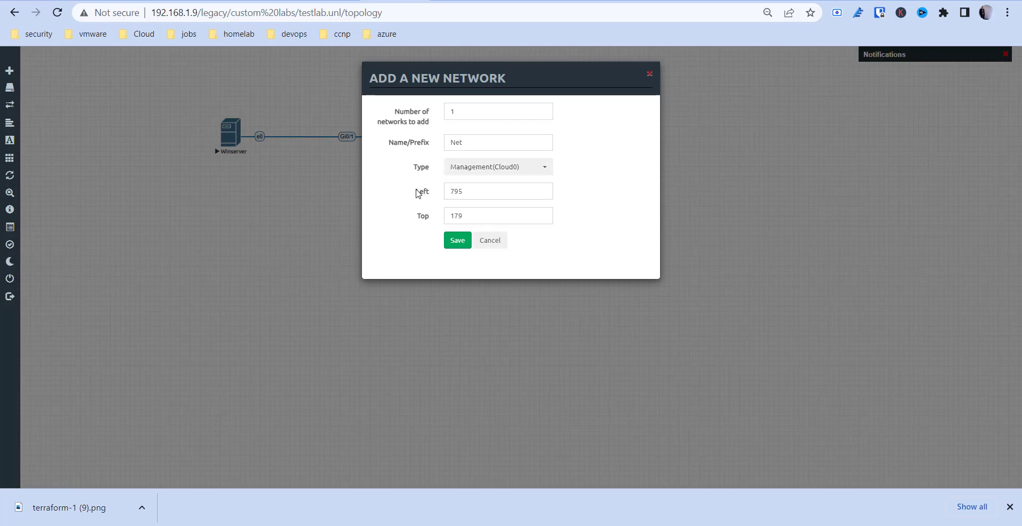
pyautogui.click(456, 241)
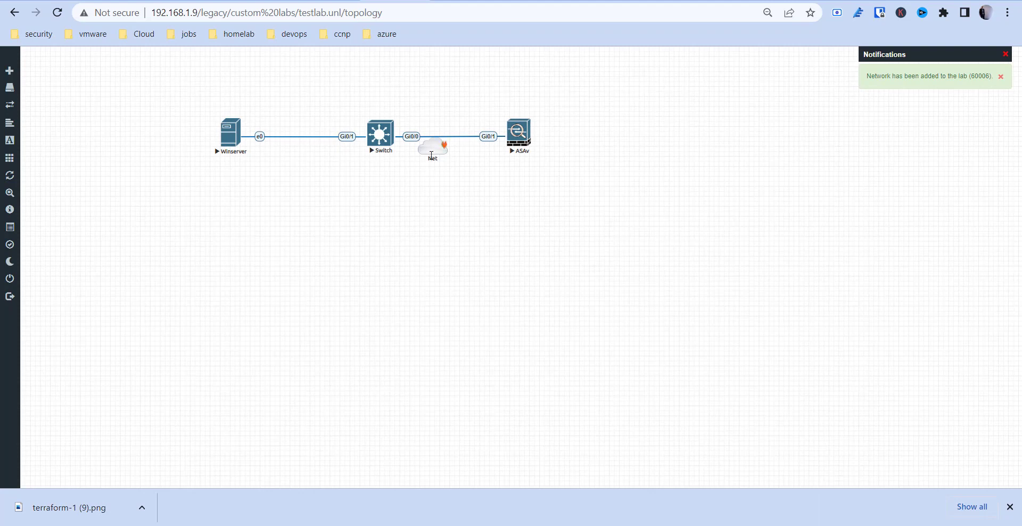
pyautogui.moveTo(431, 155); pyautogui.dragTo(386, 141)
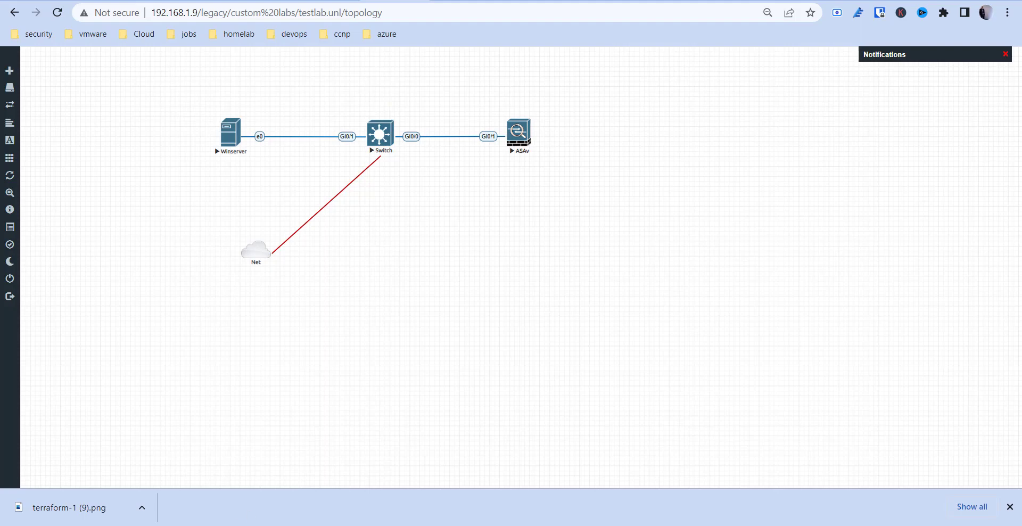
pyautogui.press('super')
pyautogui.write('put')
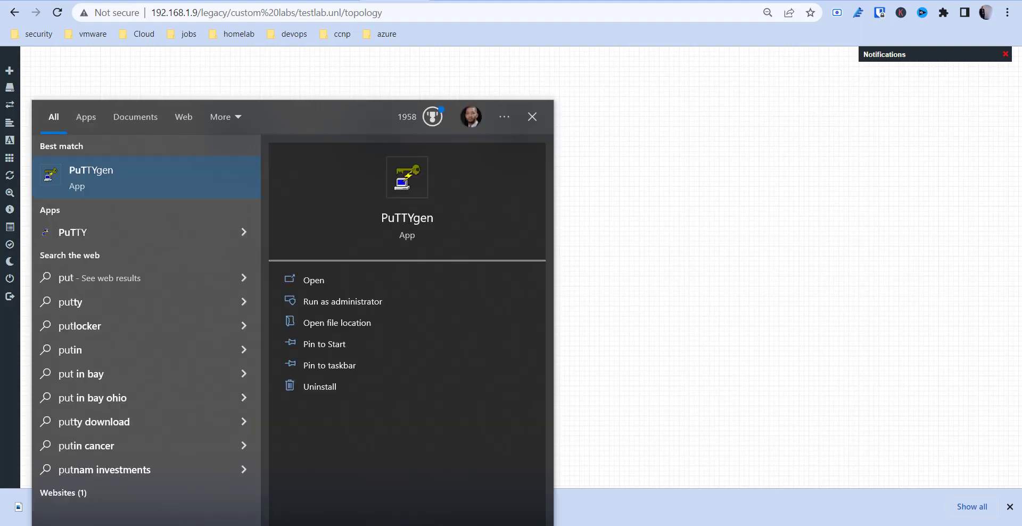
pyautogui.press('BackSpace')
pyautogui.press('BackSpace')
pyautogui.press('BackSpace')
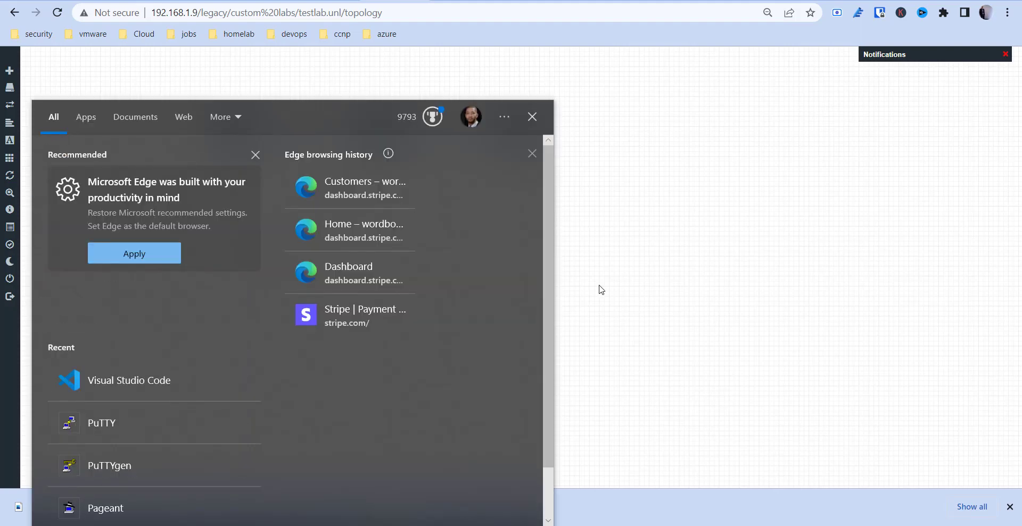
pyautogui.click(685, 250)
pyautogui.click(425, 3)
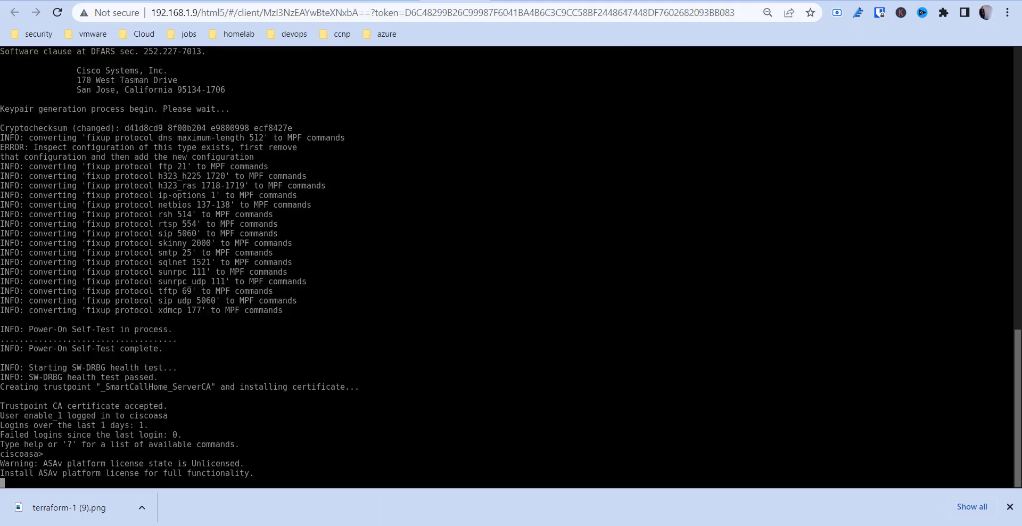
pyautogui.click(513, 1)
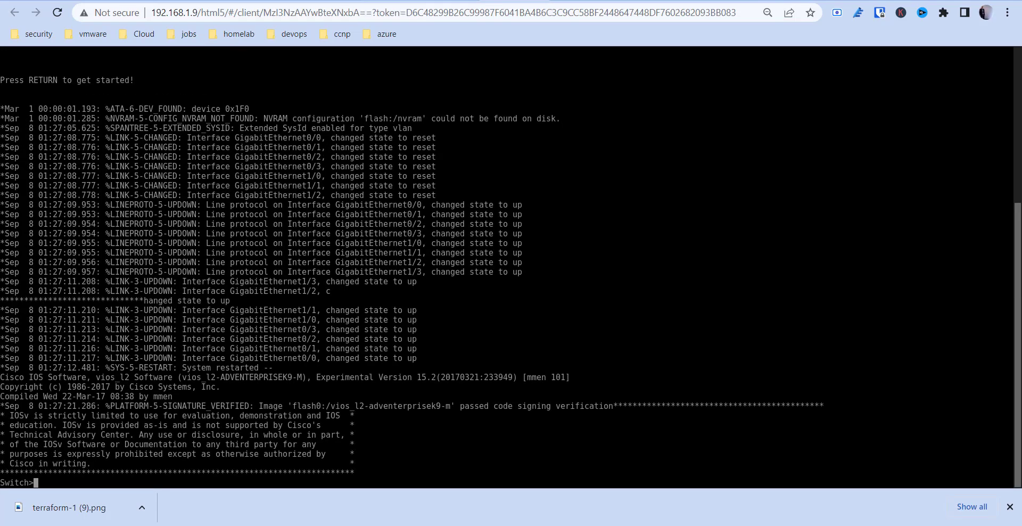
pyautogui.click(395, 1)
pyautogui.moveTo(201, 234); pyautogui.dragTo(346, 282)
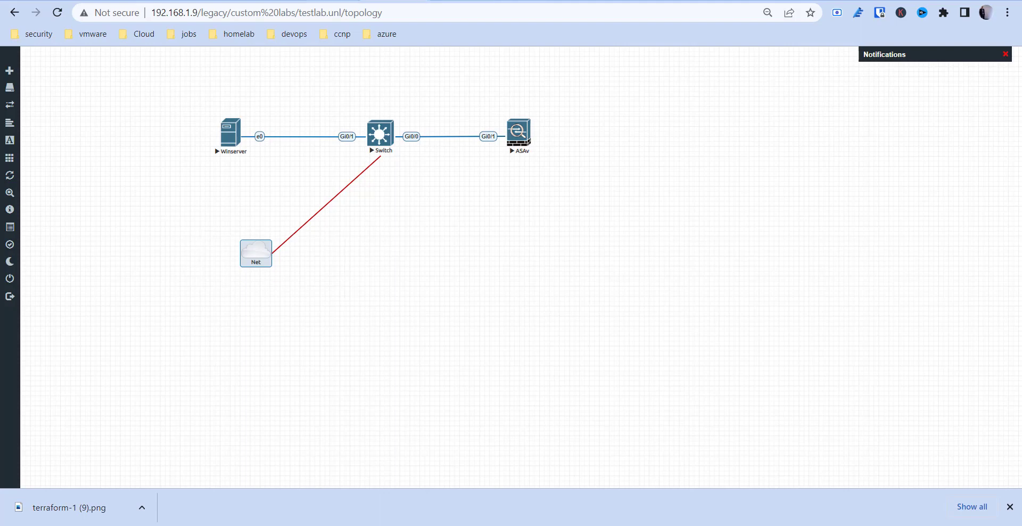
pyautogui.click(338, 2)
pyautogui.click(338, 8)
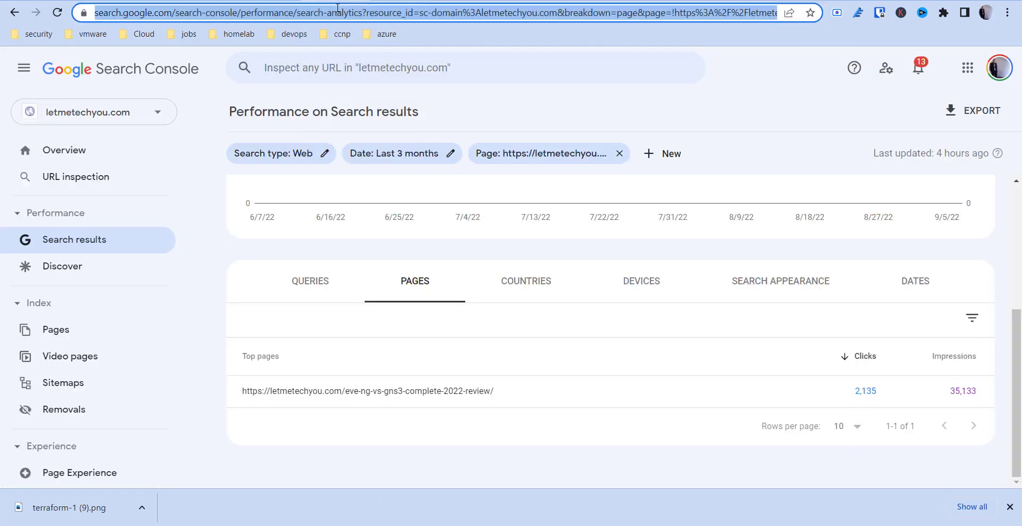
pyautogui.click(361, 1)
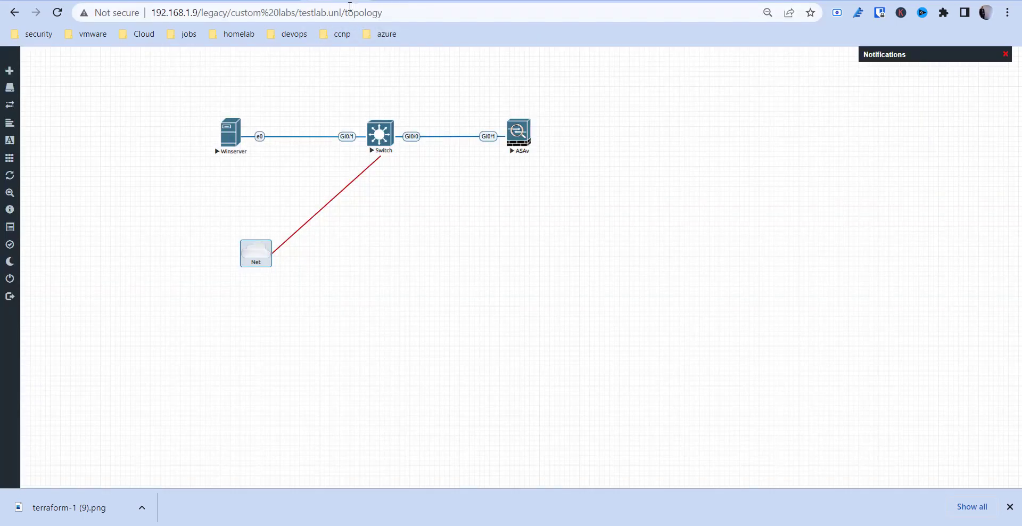
pyautogui.click(350, 7)
pyautogui.write('let')
# Load letmetechyou.com and go to page 2 of its posts.
pyautogui.press('Return')
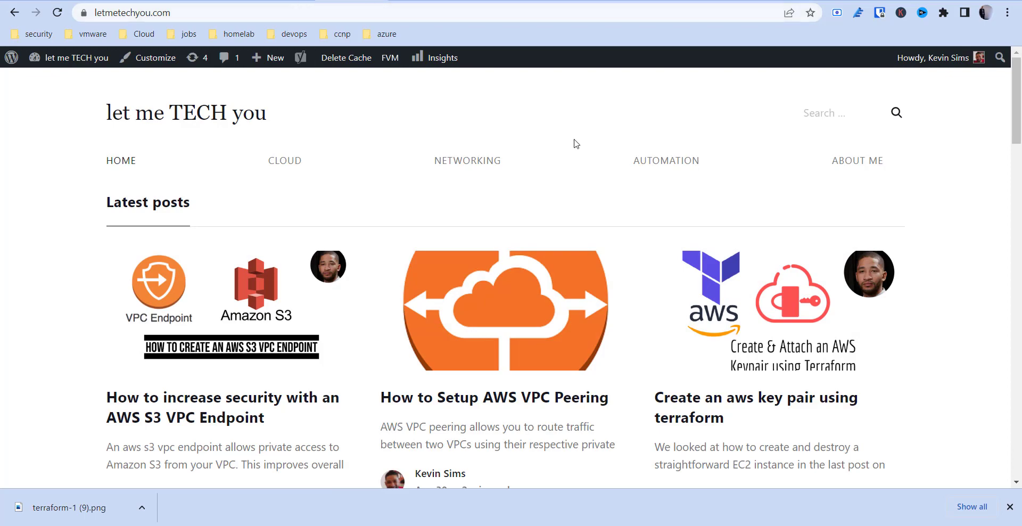
pyautogui.scroll(-3, 574, 143)
pyautogui.scroll(-3, 575, 146)
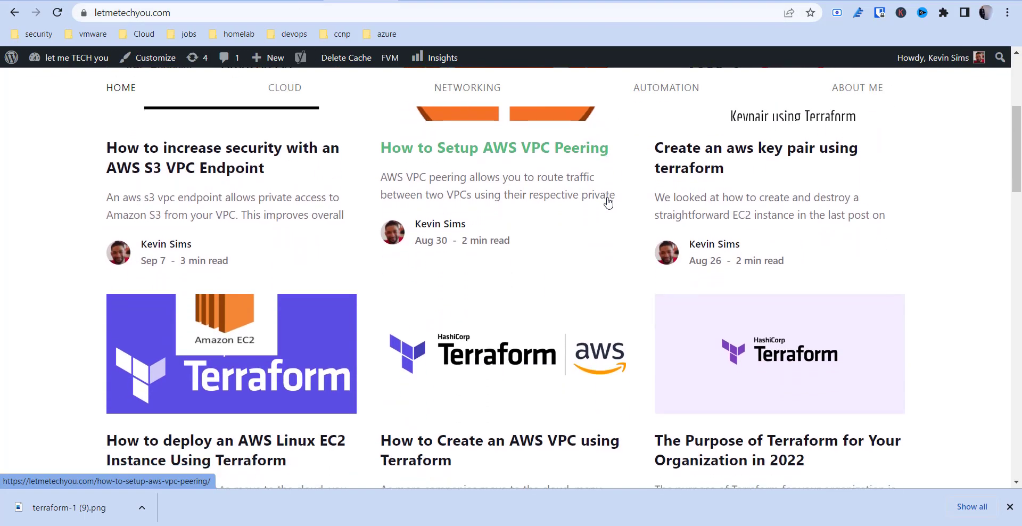
pyautogui.scroll(-10, 609, 202)
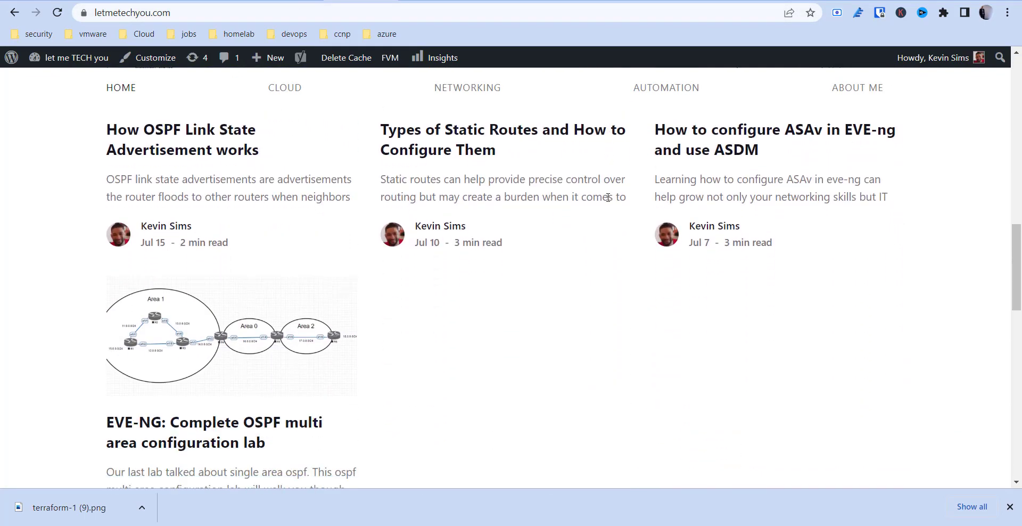
pyautogui.scroll(-3, 608, 200)
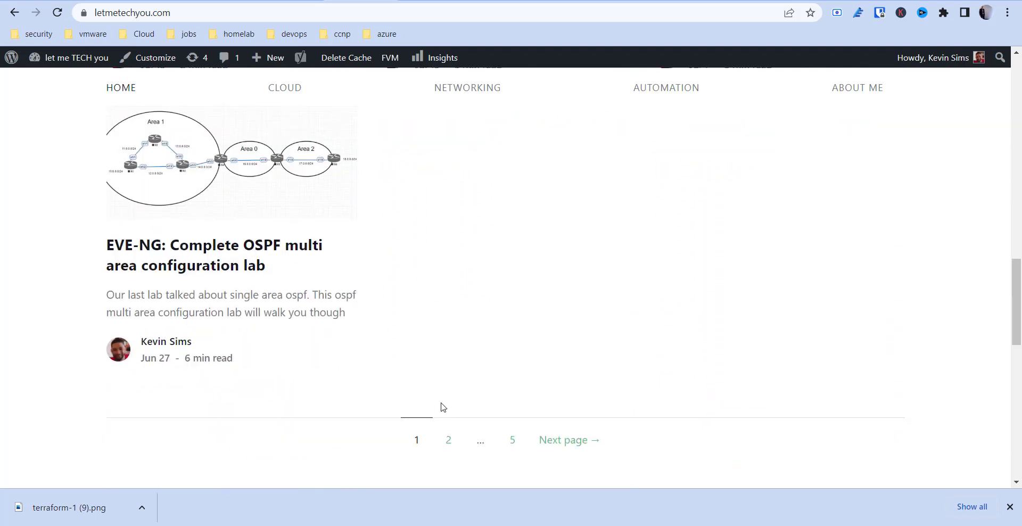
pyautogui.click(449, 443)
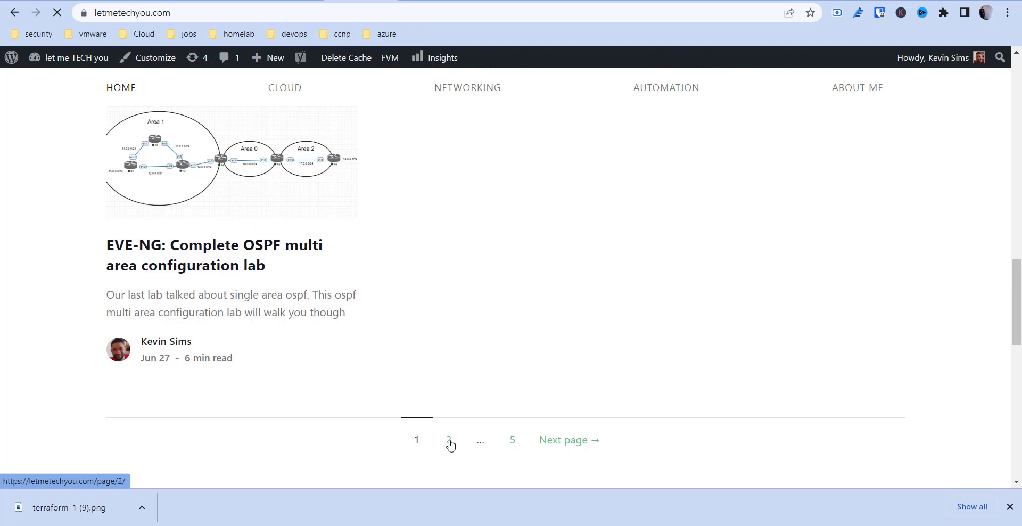
# Go to page 3 and browse the posts, including the EVE-NG vs GNS3 review.
pyautogui.scroll(-7, 450, 445)
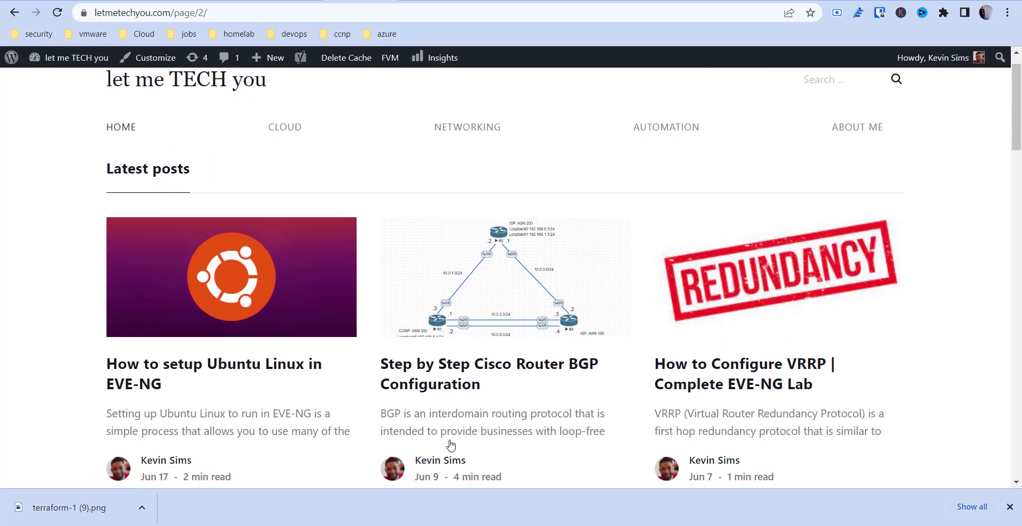
pyautogui.moveTo(1020, 157); pyautogui.dragTo(1021, 307)
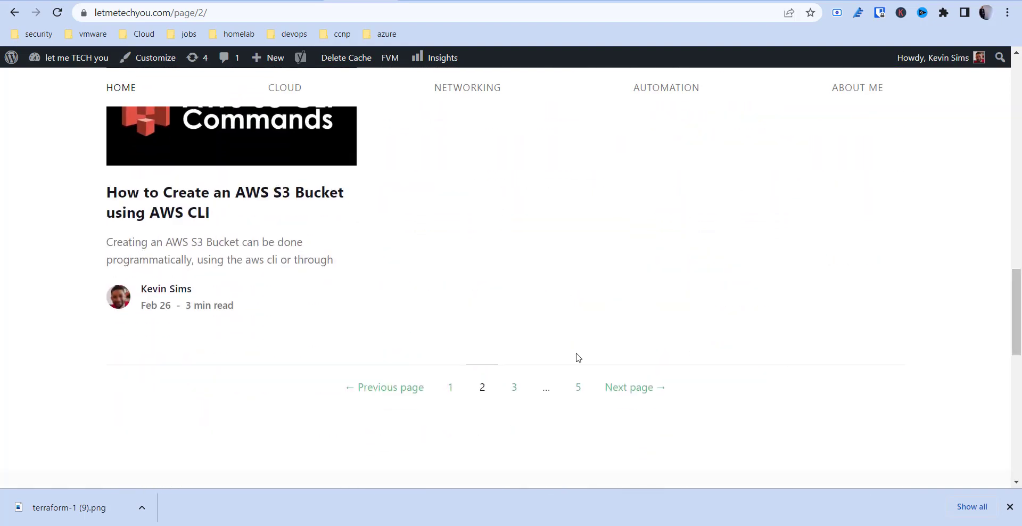
pyautogui.click(516, 392)
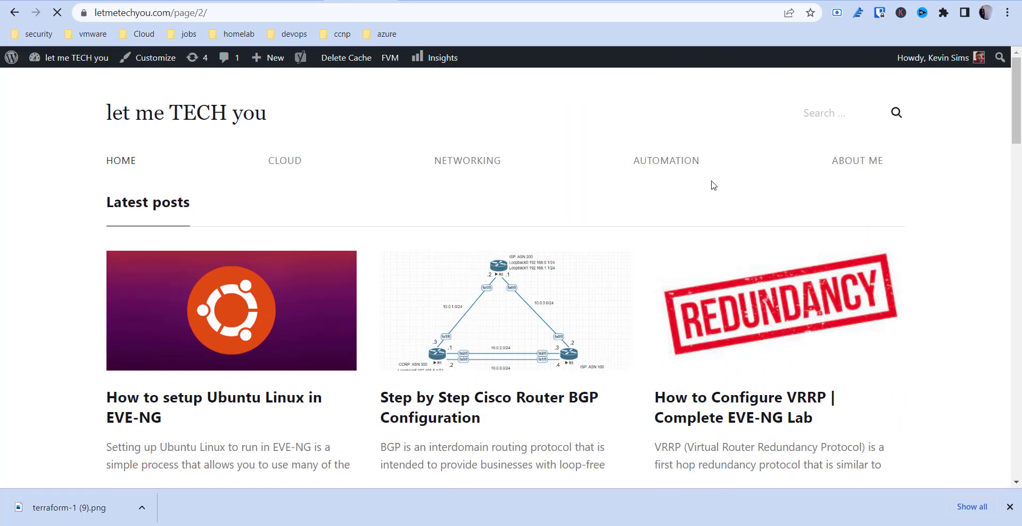
pyautogui.scroll(-10, 713, 185)
pyautogui.scroll(-10, 714, 186)
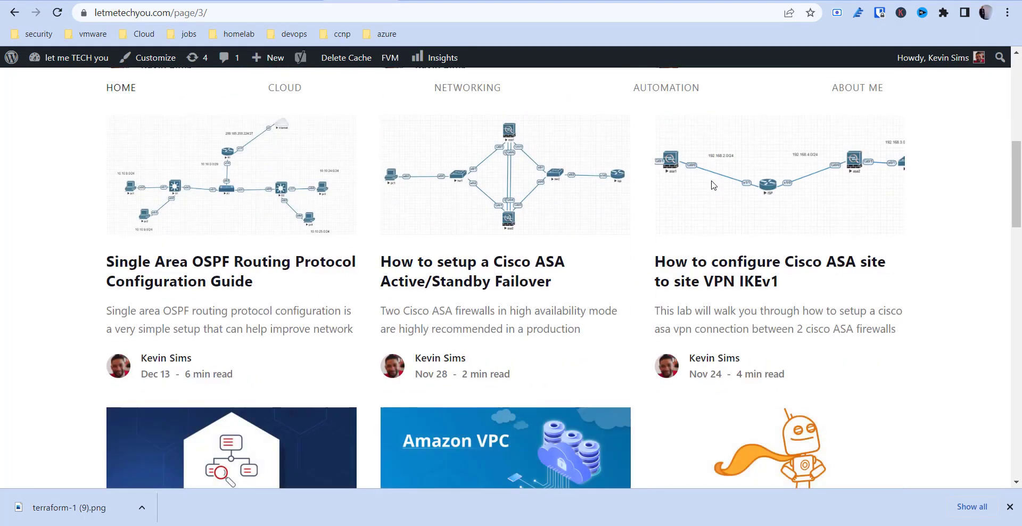
pyautogui.scroll(-10, 713, 185)
pyautogui.scroll(20, 713, 185)
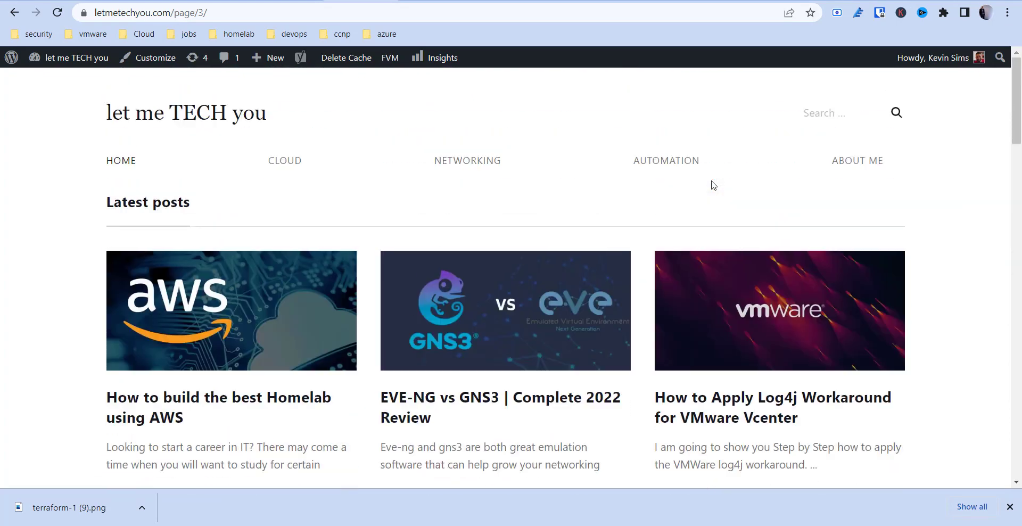
pyautogui.click(145, 12)
# Return to the EVE-NG server at 192.168.1.9, zoom in on testlab, and open the Switch console.
pyautogui.write('192.168.1.9')
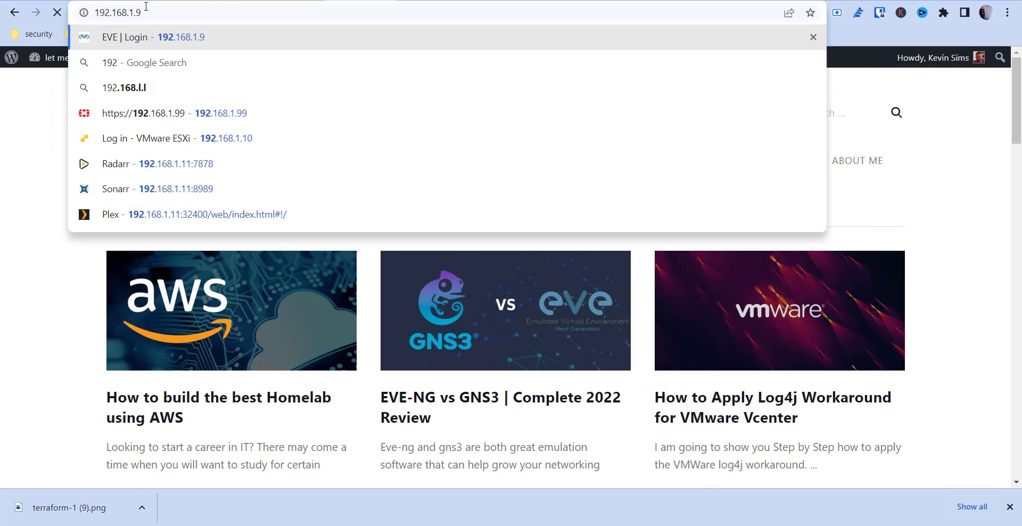
pyautogui.press('Return')
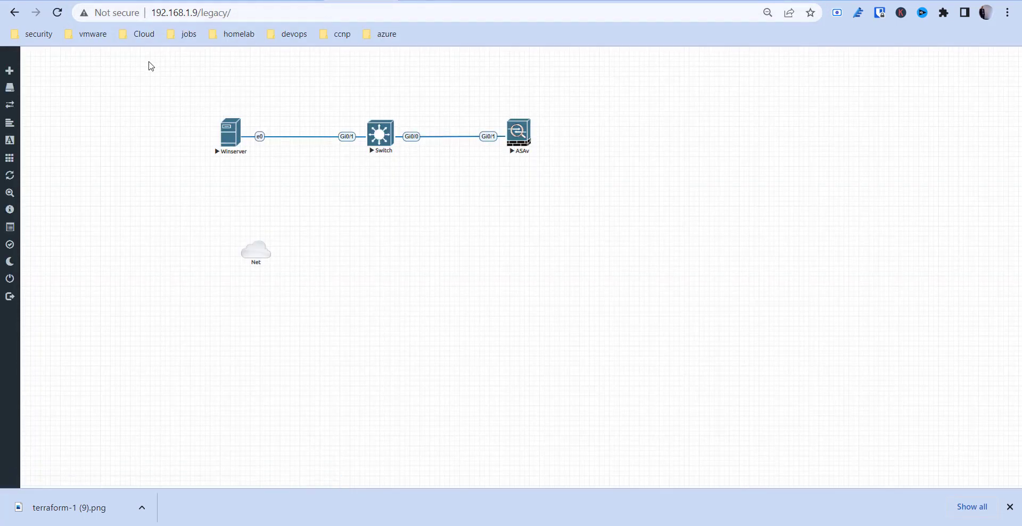
pyautogui.moveTo(14, 149)
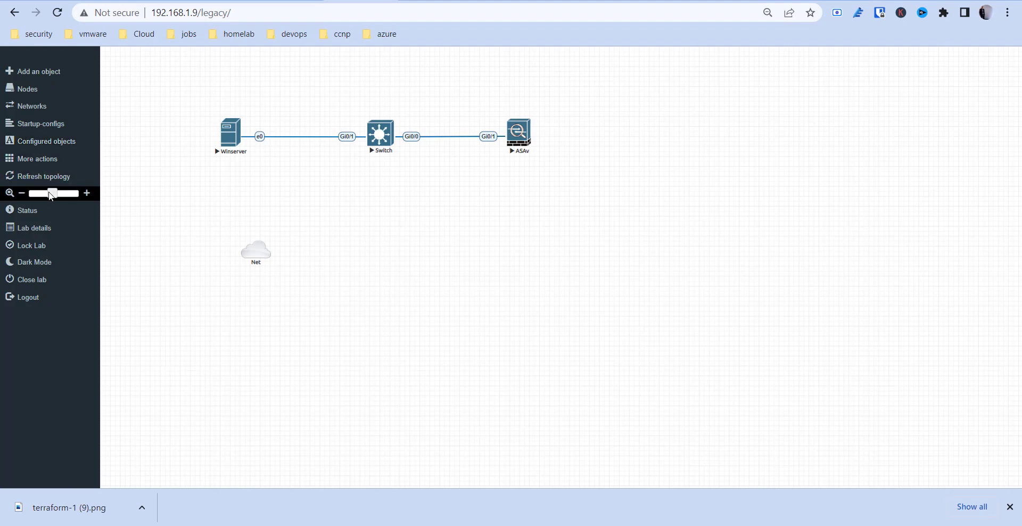
pyautogui.moveTo(53, 198); pyautogui.dragTo(57, 197)
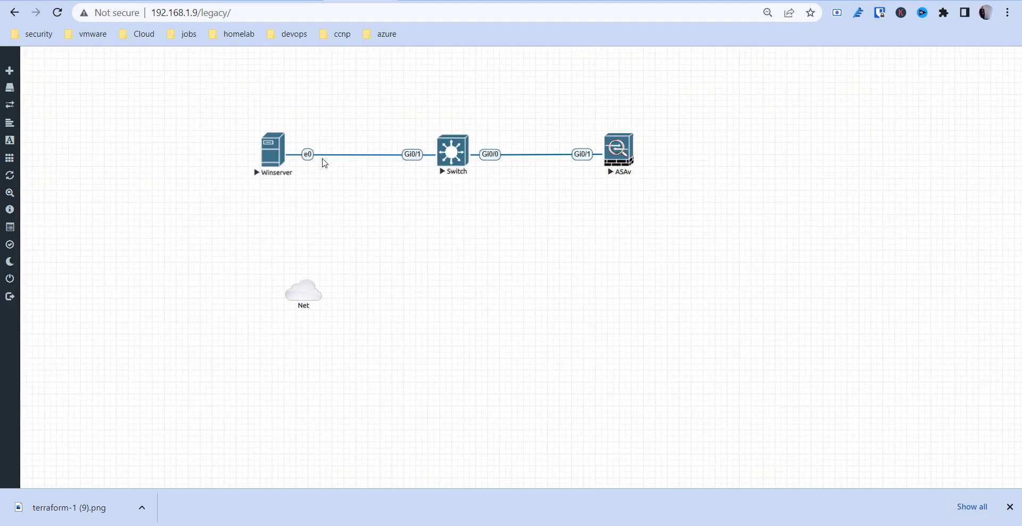
pyautogui.click(452, 151)
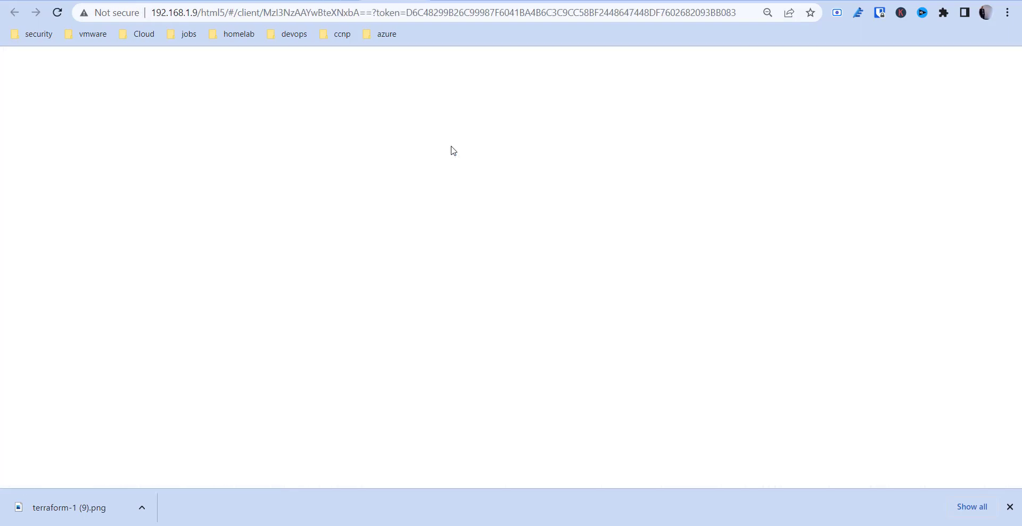
# Enter privileged mode on the Switch and run show ip interface brief.
pyautogui.press('Return')
pyautogui.press('Return')
pyautogui.press('Return')
pyautogui.press('Return')
pyautogui.press('Return')
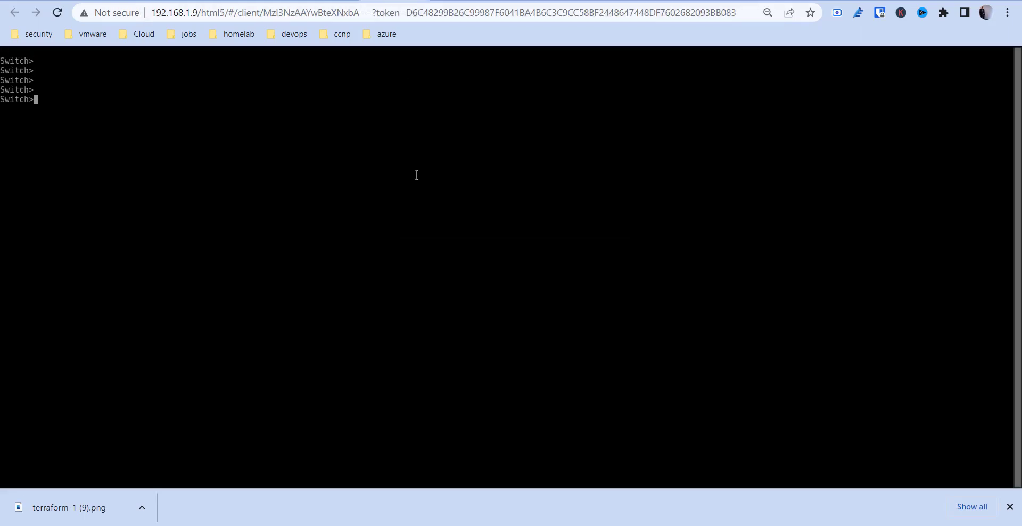
pyautogui.write('en')
pyautogui.press('Return')
pyautogui.write('show ip int')
pyautogui.press('Tab')
pyautogui.write('bri')
pyautogui.press('Tab')
pyautogui.press('Return')
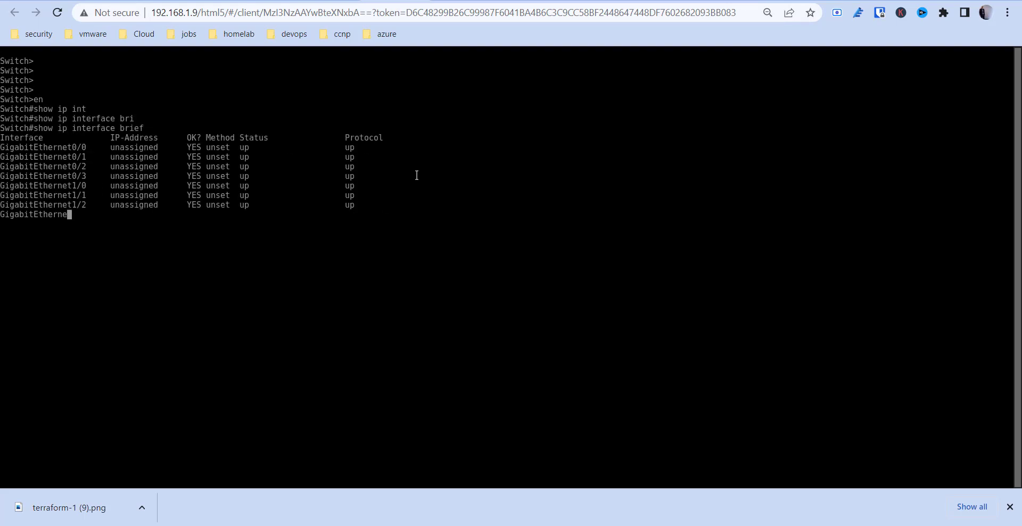
# Enter and exit configuration mode, then view the running configuration with show run.
pyautogui.write('conf t')
pyautogui.press('Return')
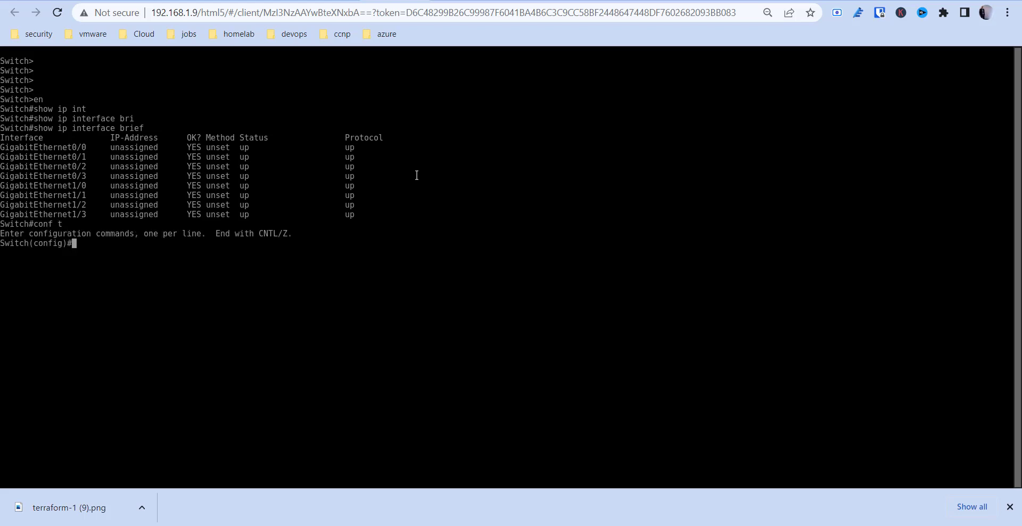
pyautogui.write('exit')
pyautogui.press('Return')
pyautogui.write('show run')
pyautogui.press('Return')
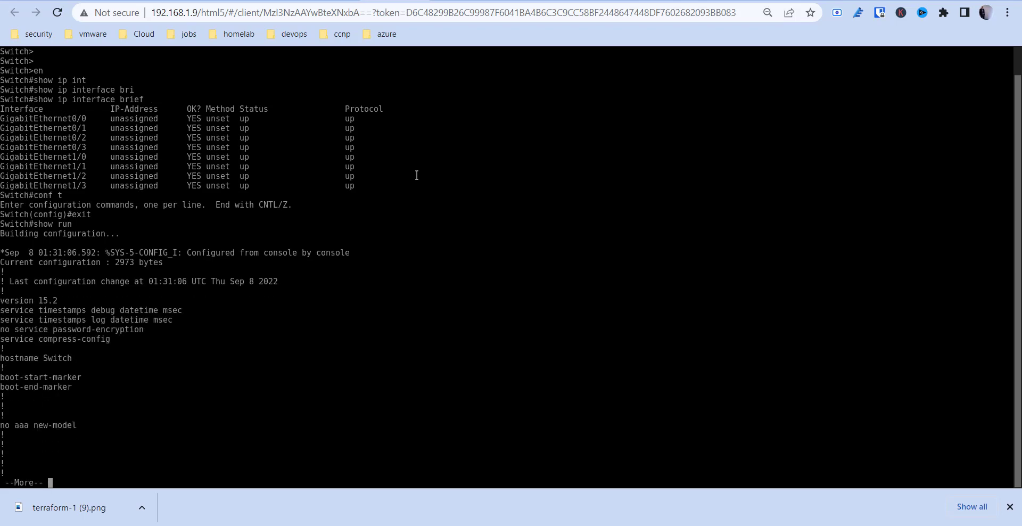
pyautogui.press('space')
# Run show cdp neighbors, confirming zero neighbors, and return to the topology tab.
pyautogui.write('qshoc')
pyautogui.press('BackSpace')
pyautogui.press('BackSpace')
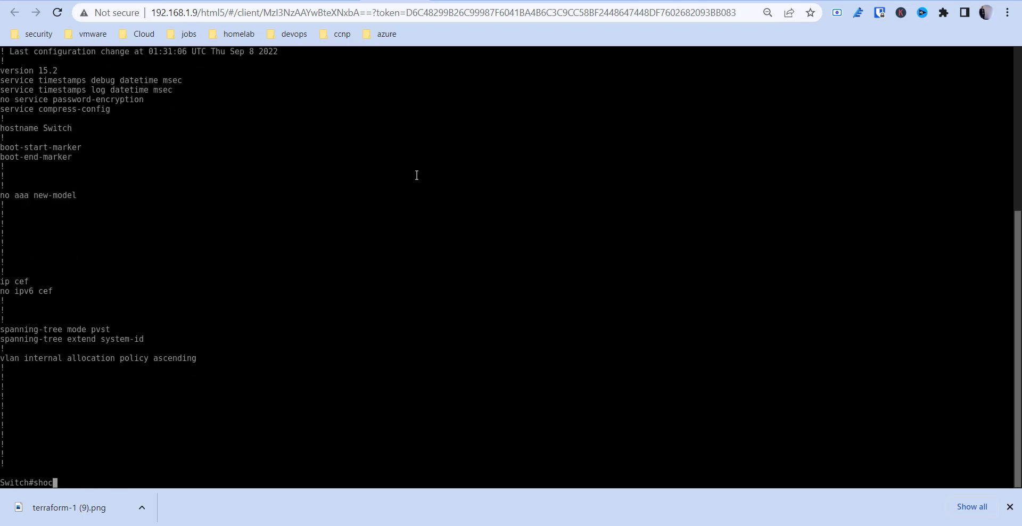
pyautogui.write('w cdp')
pyautogui.press('Tab')
pyautogui.write('nei')
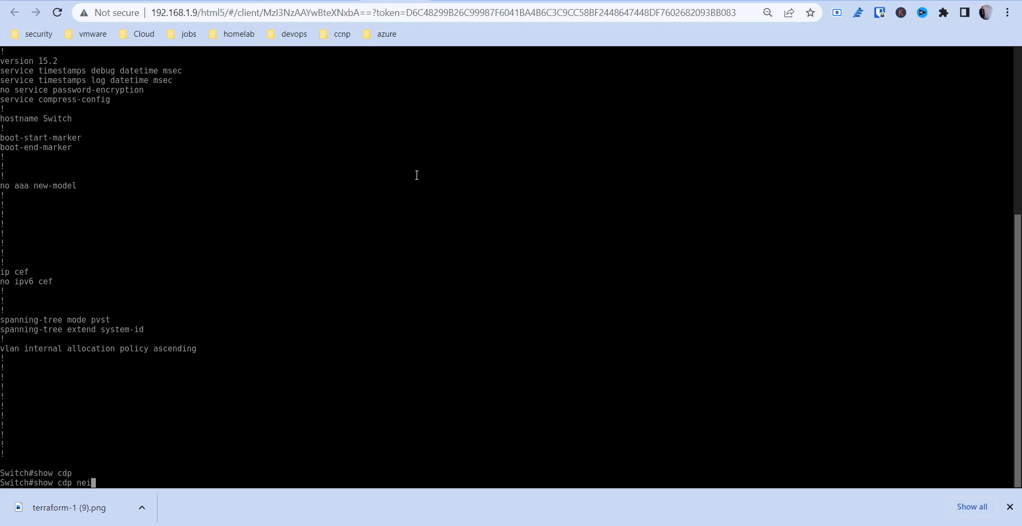
pyautogui.press('Tab')
pyautogui.press('Return')
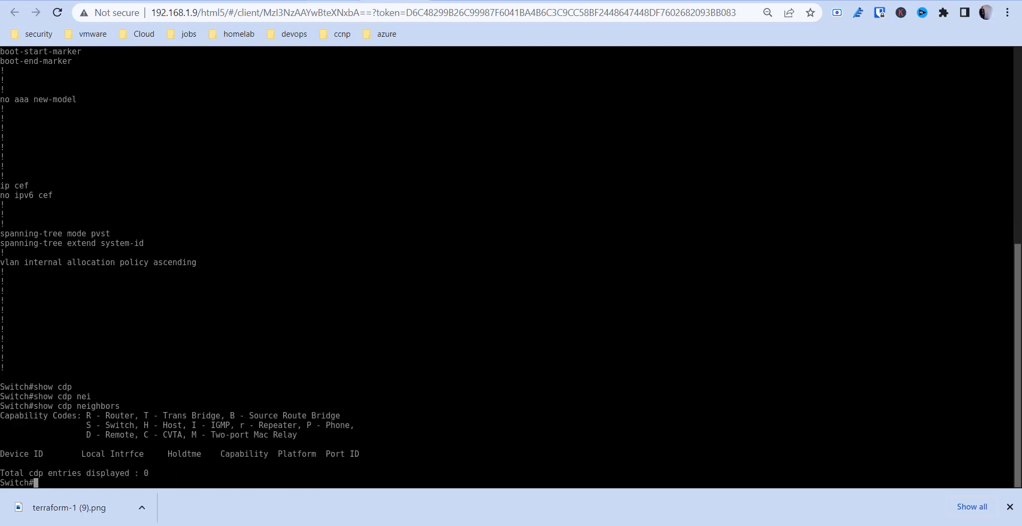
pyautogui.hotkey('ctrl', 'shift', 'Tab')
pyautogui.click(344, 18)
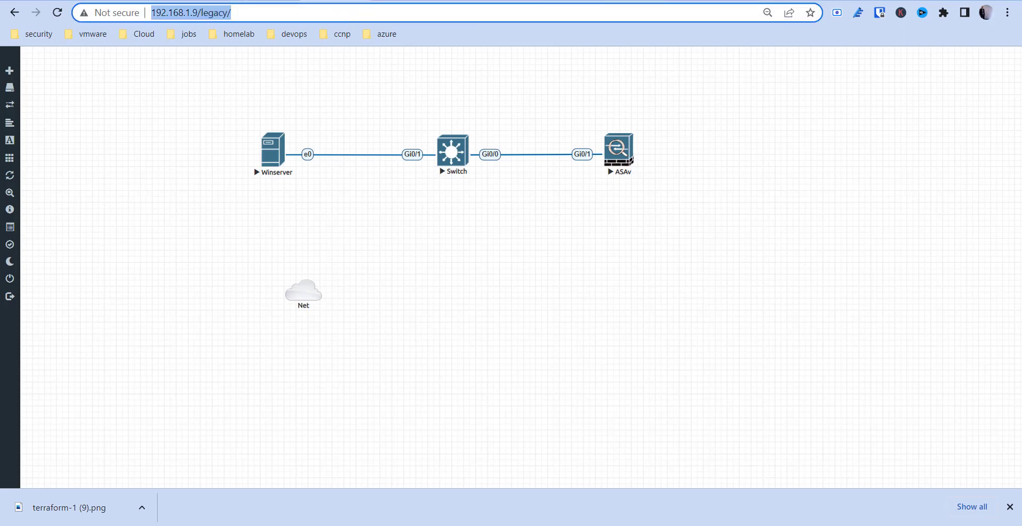
# Load gns3.com in the Winserver console tab, replacing the Windows Setup page.
pyautogui.click(554, 0)
pyautogui.click(534, 10)
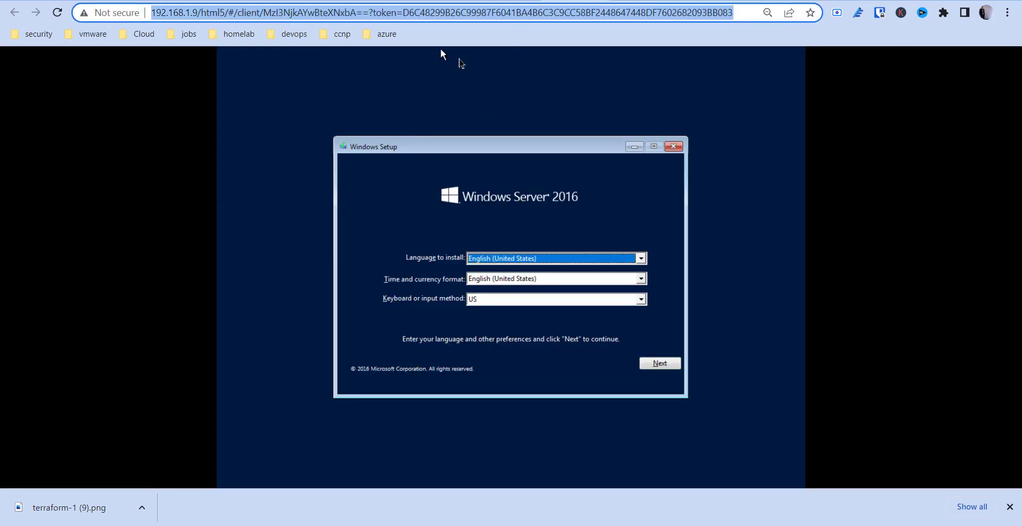
pyautogui.write('gn')
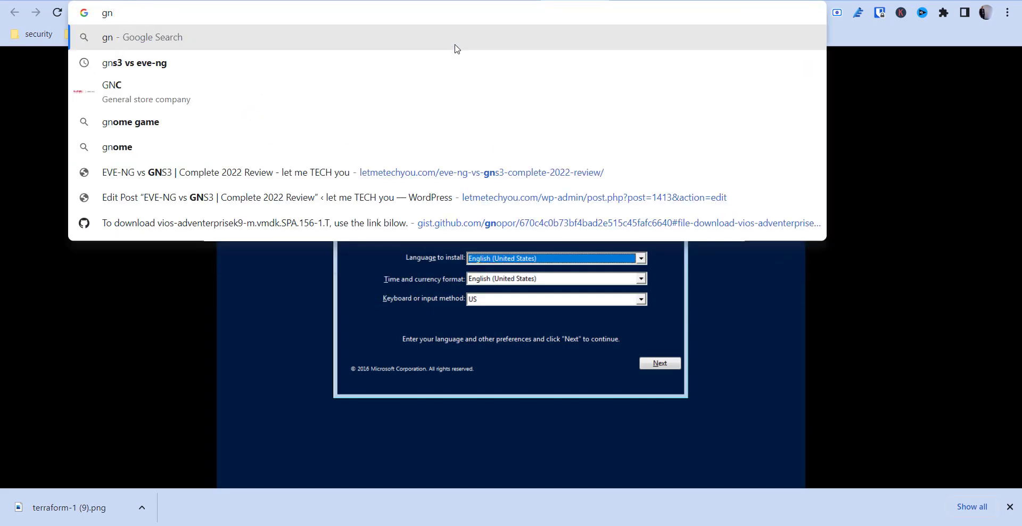
pyautogui.write('s')
pyautogui.write('3.com')
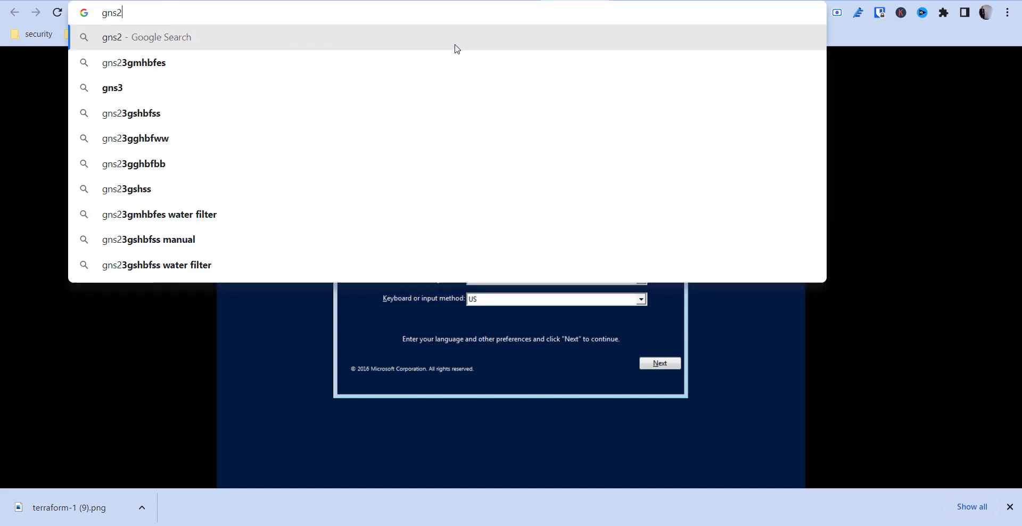
pyautogui.press('Return')
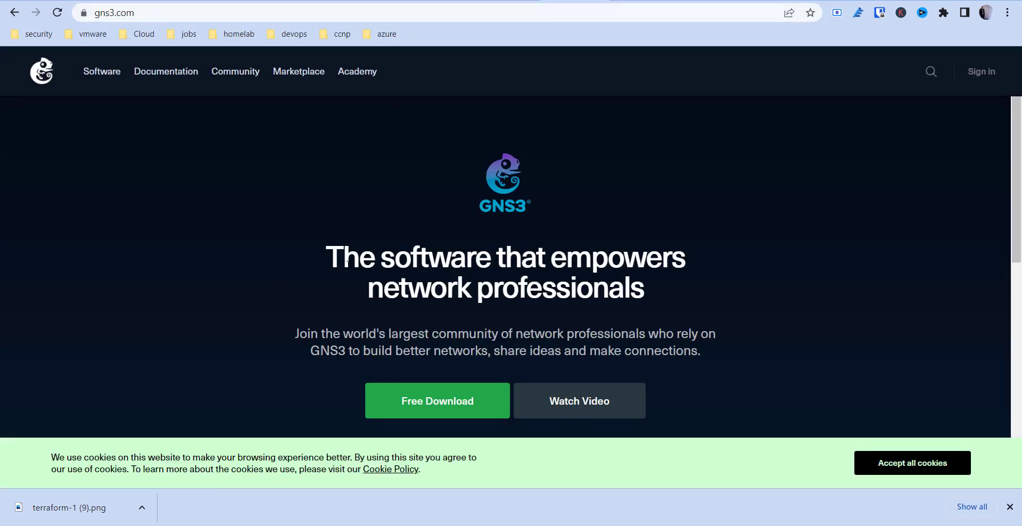
# Go through Community and Marketplace to the Appliances and Labs listings.
pyautogui.scroll(-3, 346, 261)
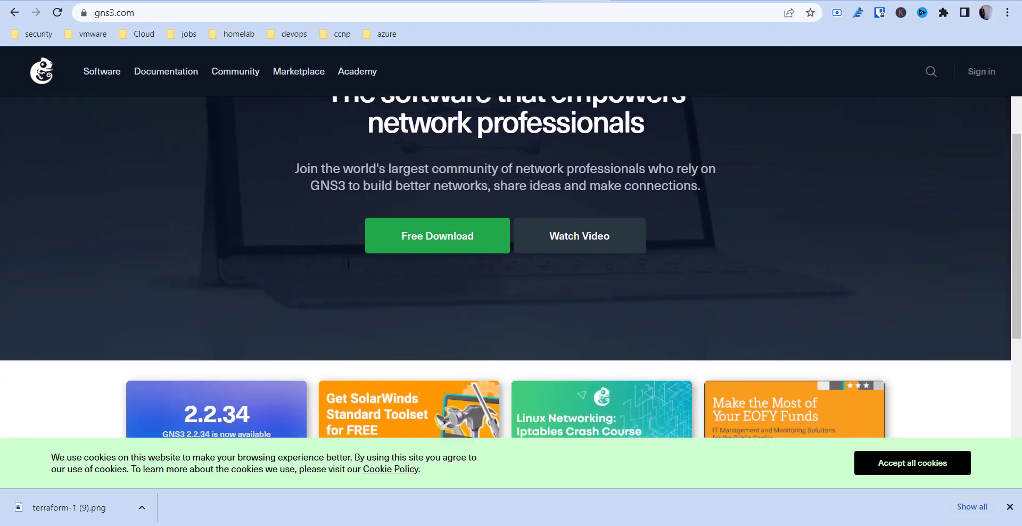
pyautogui.scroll(-5, 348, 264)
pyautogui.scroll(8, 348, 265)
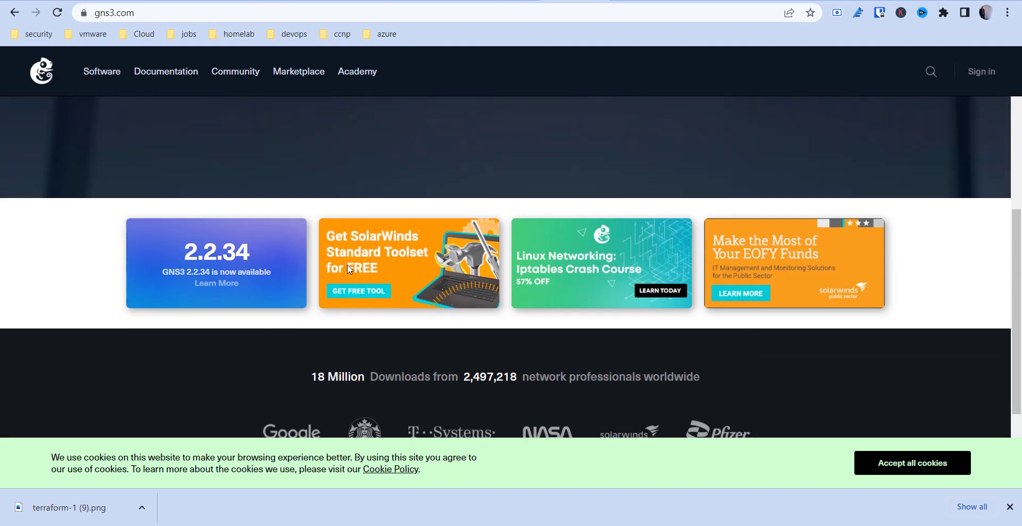
pyautogui.click(228, 73)
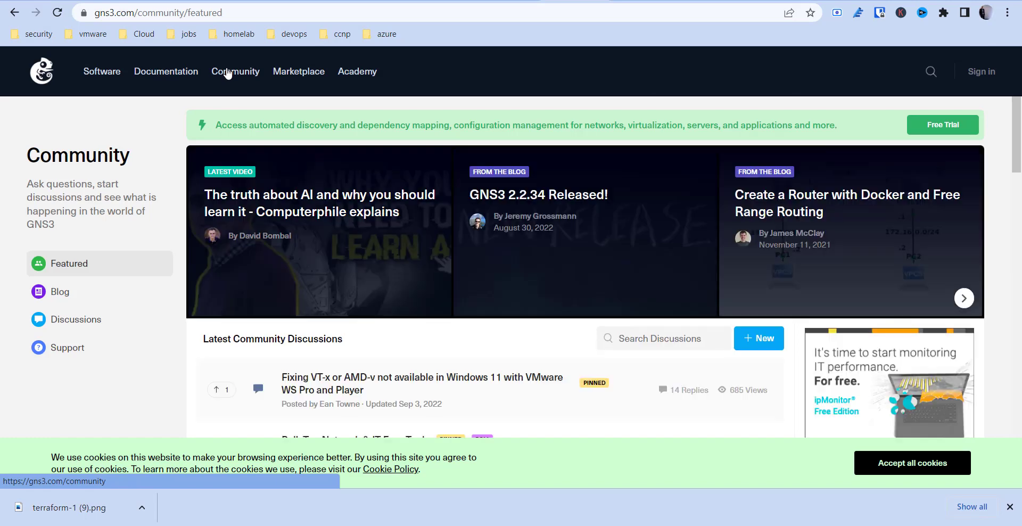
pyautogui.click(298, 74)
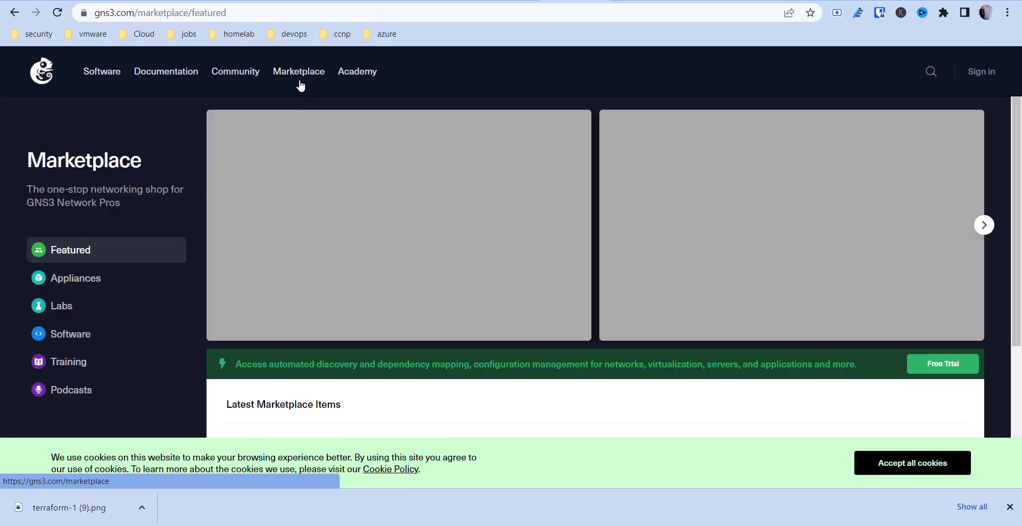
pyautogui.click(109, 288)
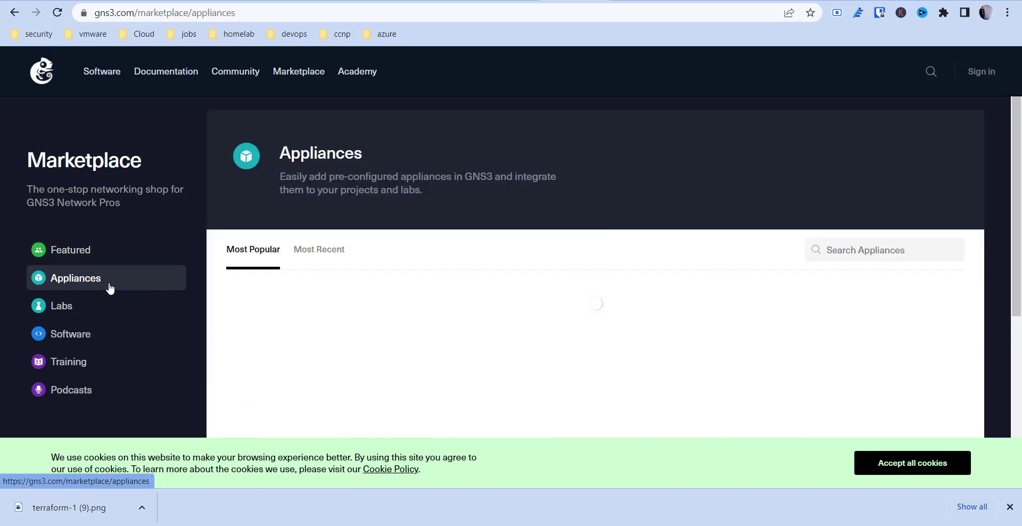
pyautogui.click(75, 306)
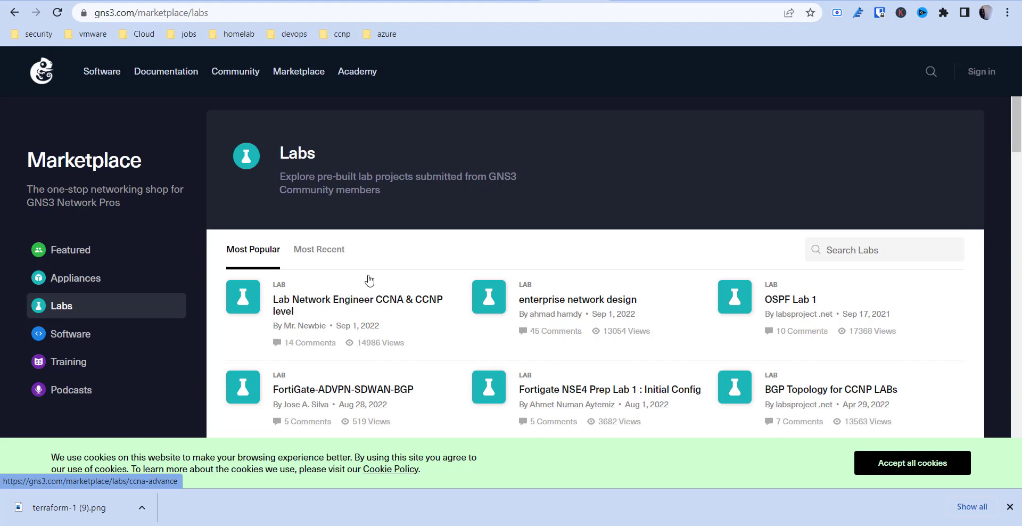
# Accept all cookies to dismiss the consent notice on the Labs page.
pyautogui.scroll(-8, 370, 279)
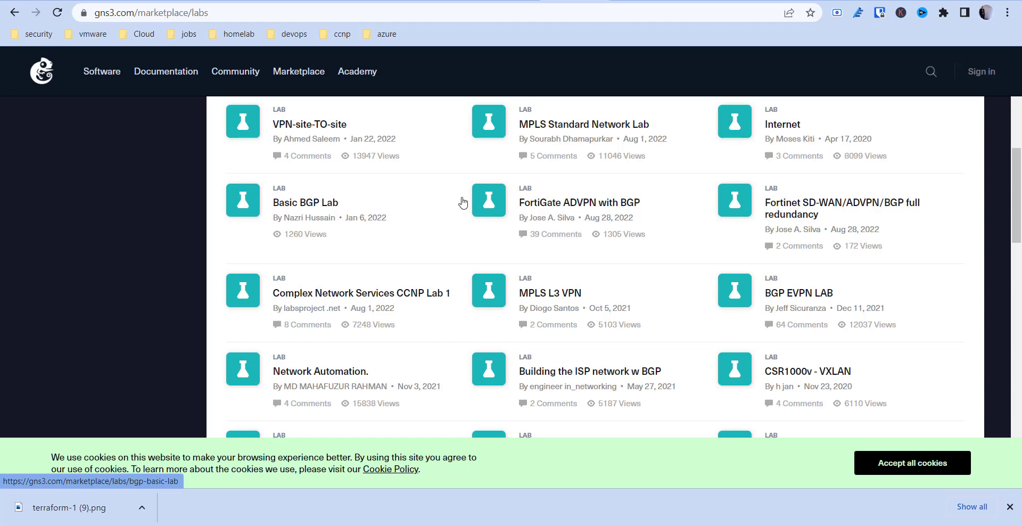
pyautogui.click(898, 465)
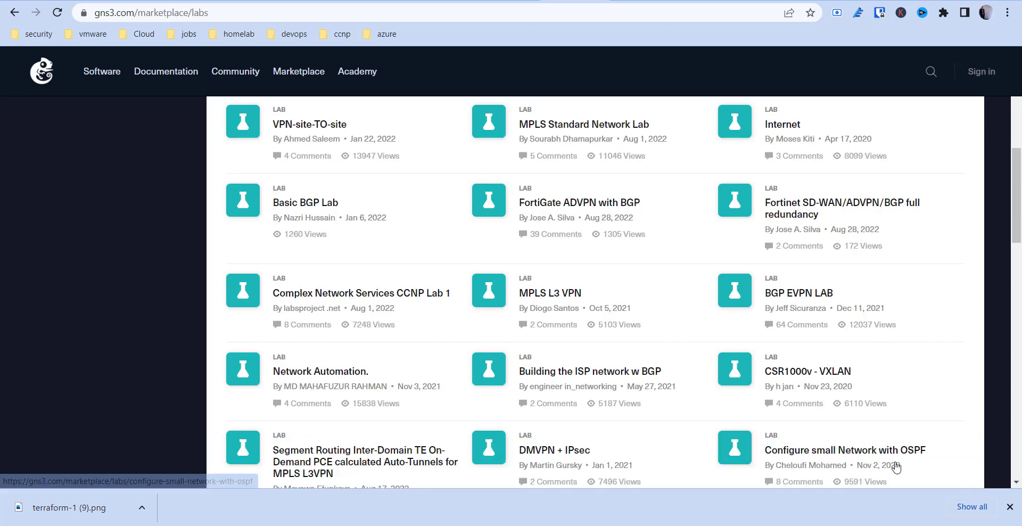
pyautogui.scroll(10, 750, 351)
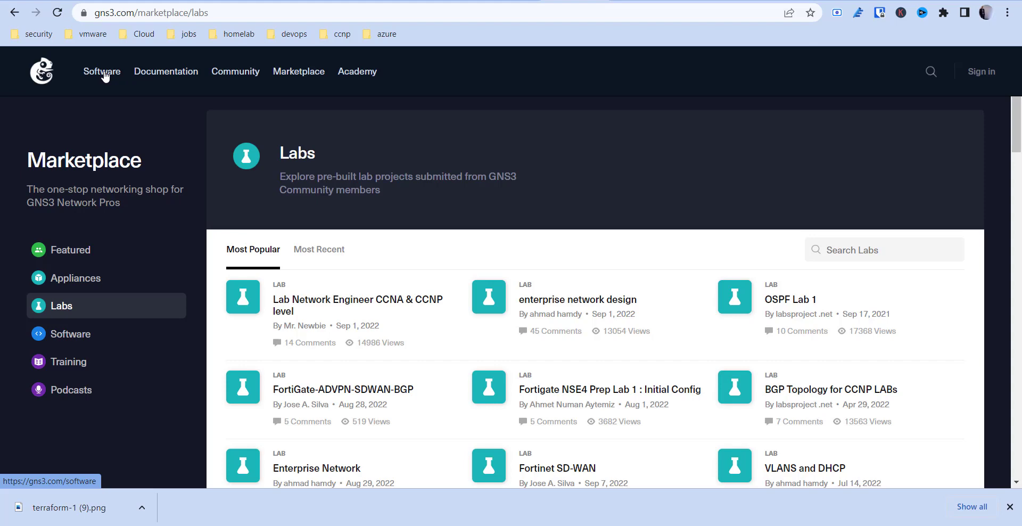
# Open the Software page and scroll through the GNS3 2.2.34 requirements and customer logos, then return to the top.
pyautogui.click(104, 76)
pyautogui.scroll(-5, 273, 183)
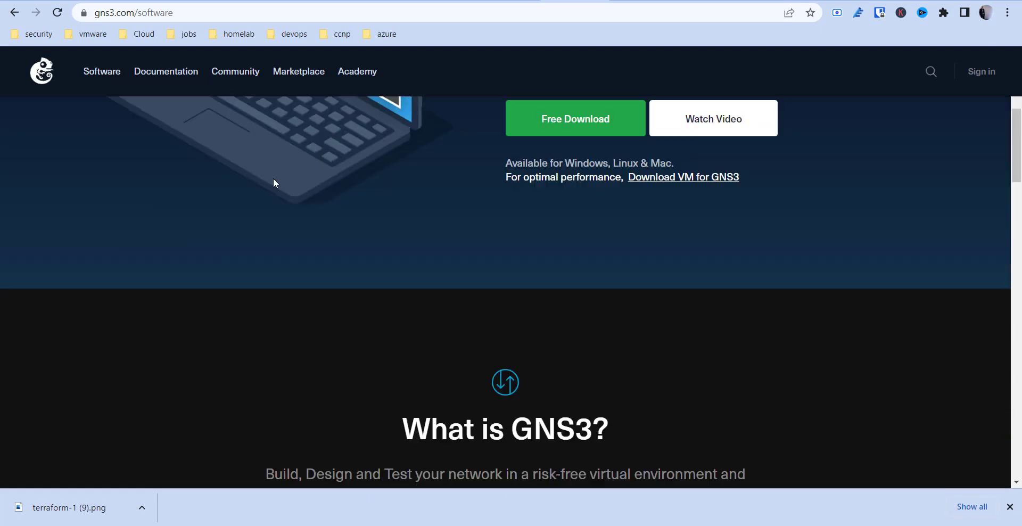
pyautogui.scroll(5, 273, 184)
pyautogui.scroll(-15, 273, 183)
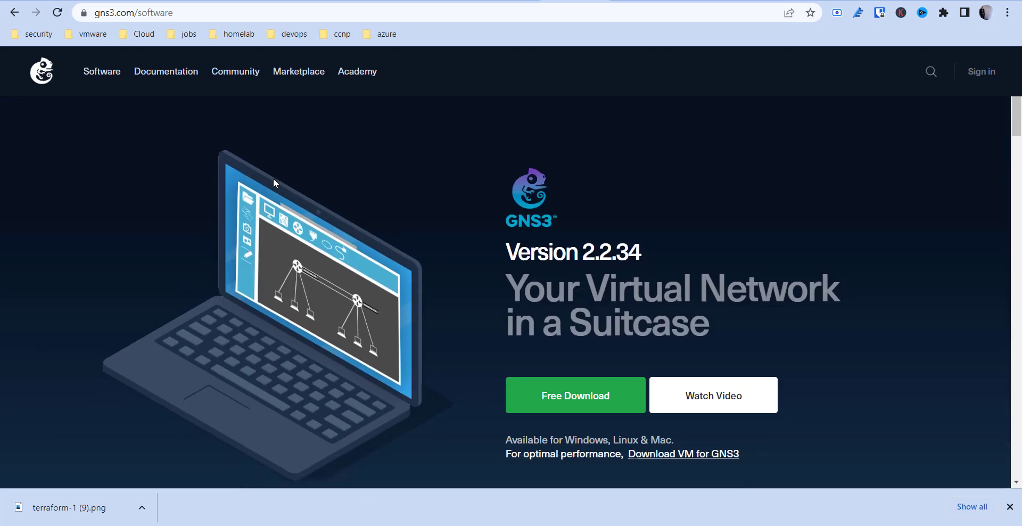
pyautogui.scroll(-4, 273, 183)
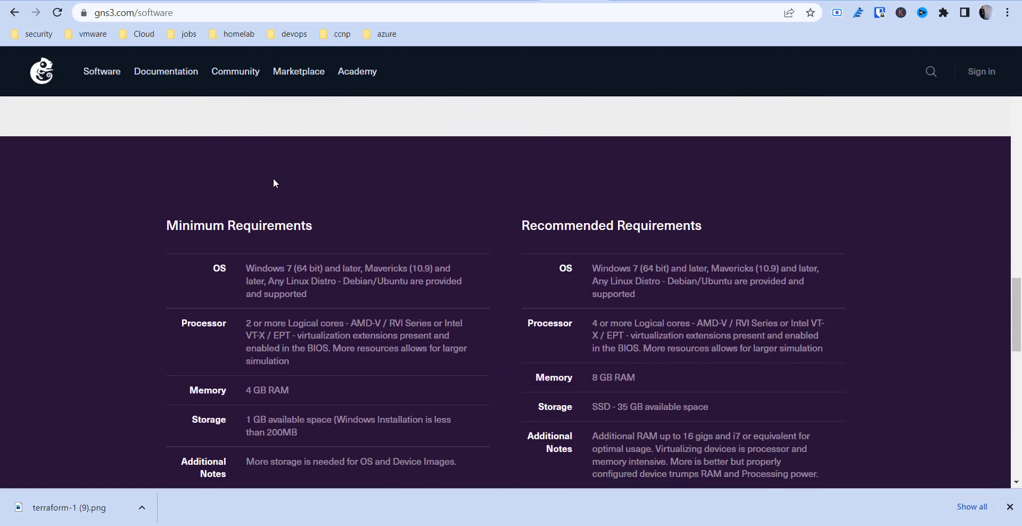
pyautogui.scroll(12, 274, 183)
pyautogui.scroll(-3, 273, 184)
pyautogui.scroll(-10, 276, 183)
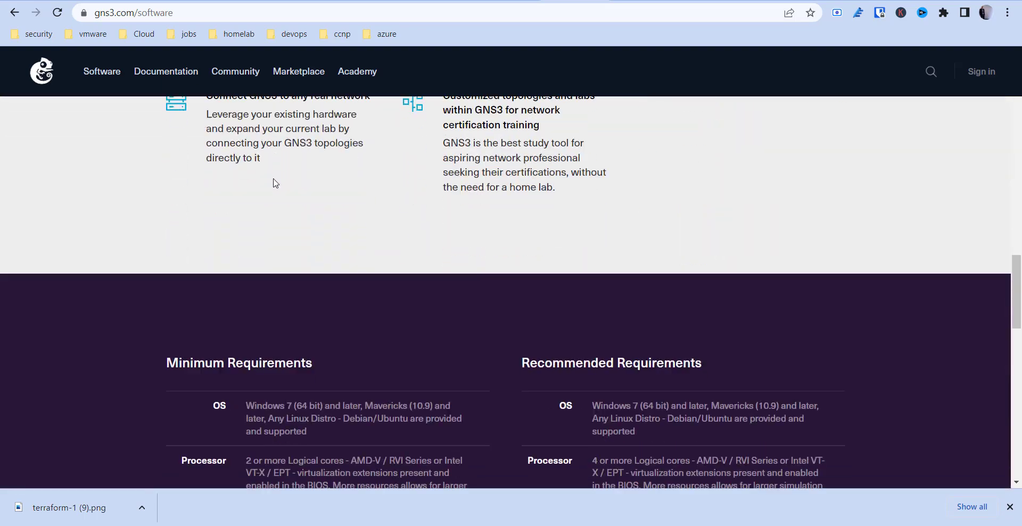
pyautogui.scroll(-1, 273, 183)
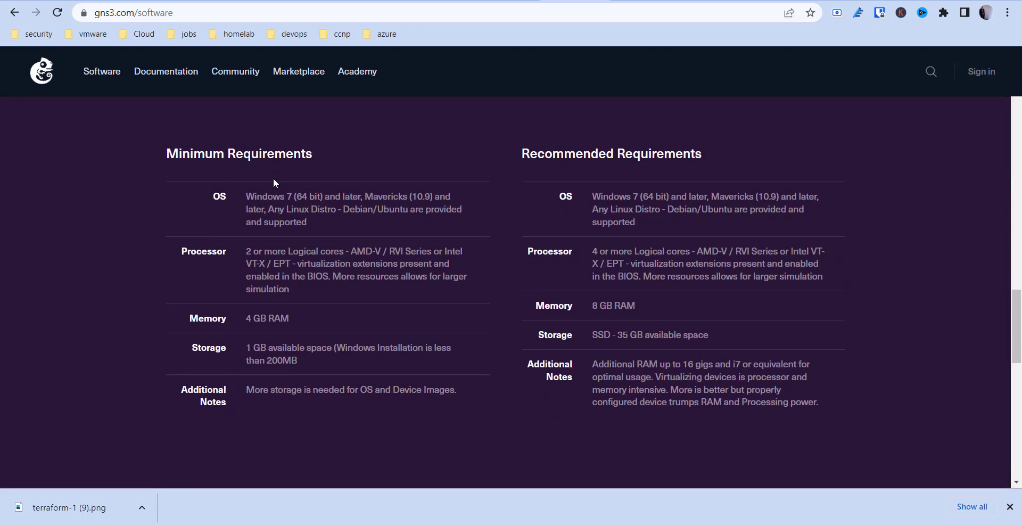
pyautogui.scroll(-6, 317, 272)
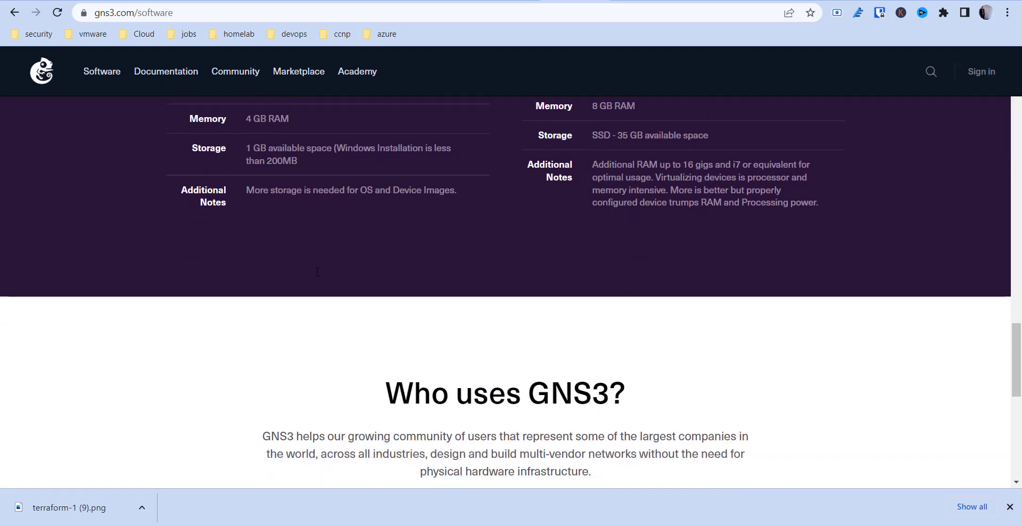
pyautogui.scroll(-7, 317, 273)
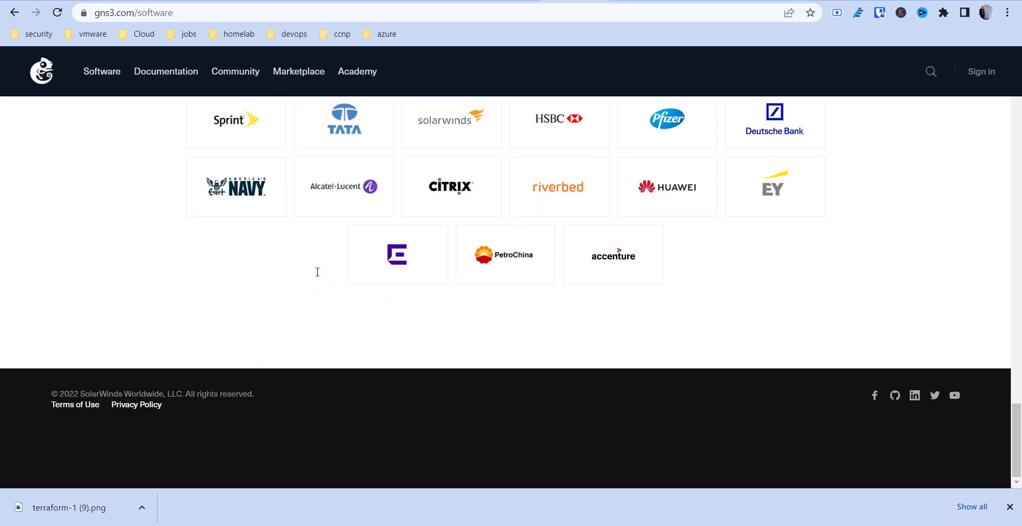
pyautogui.scroll(8, 317, 272)
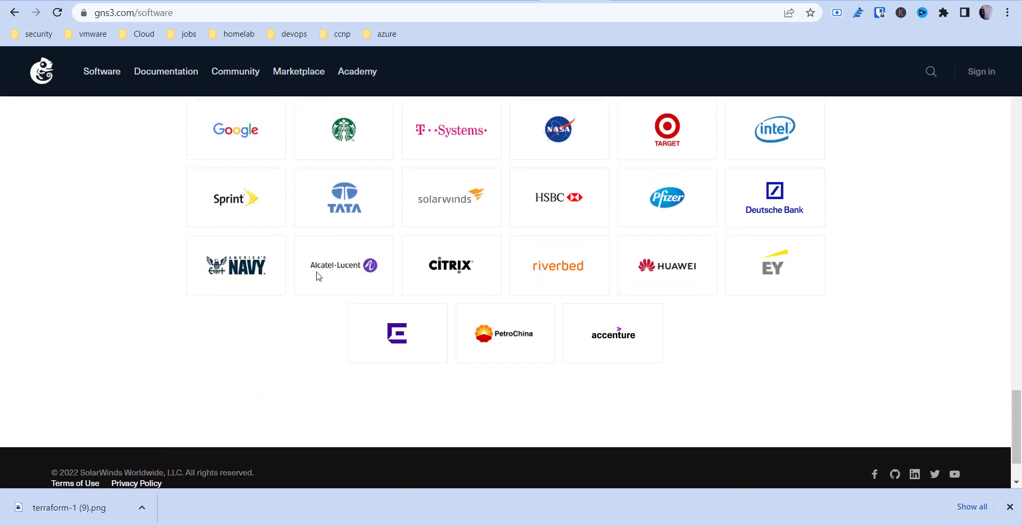
pyautogui.scroll(1, 318, 276)
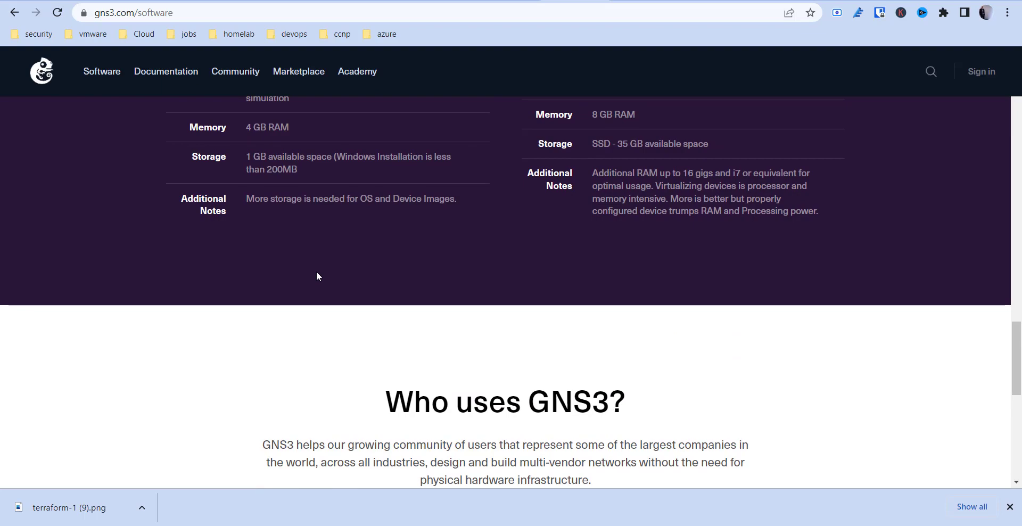
pyautogui.scroll(20, 317, 276)
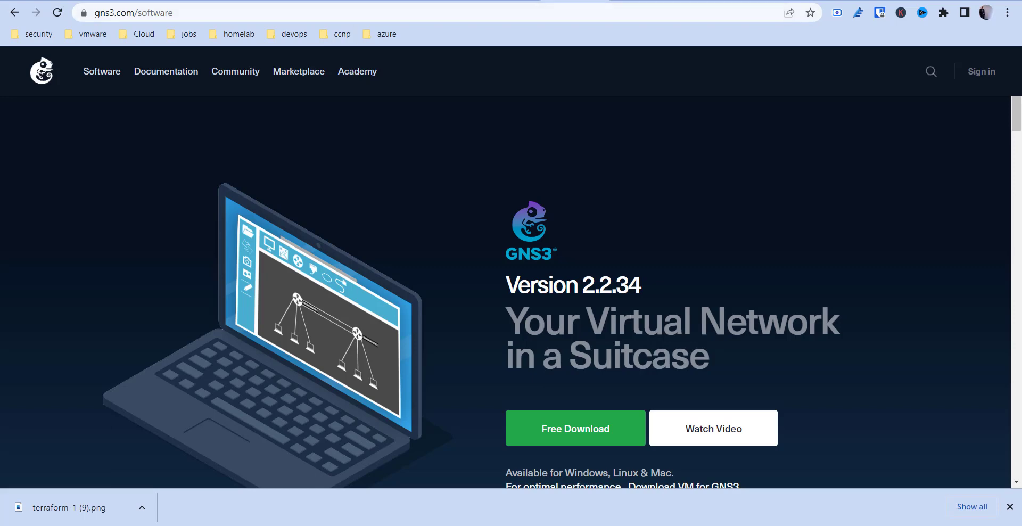
# Step back through the ciscoasa and Switch console tabs to the EVE-NG topology tab.
pyautogui.click(513, 0)
pyautogui.click(455, 1)
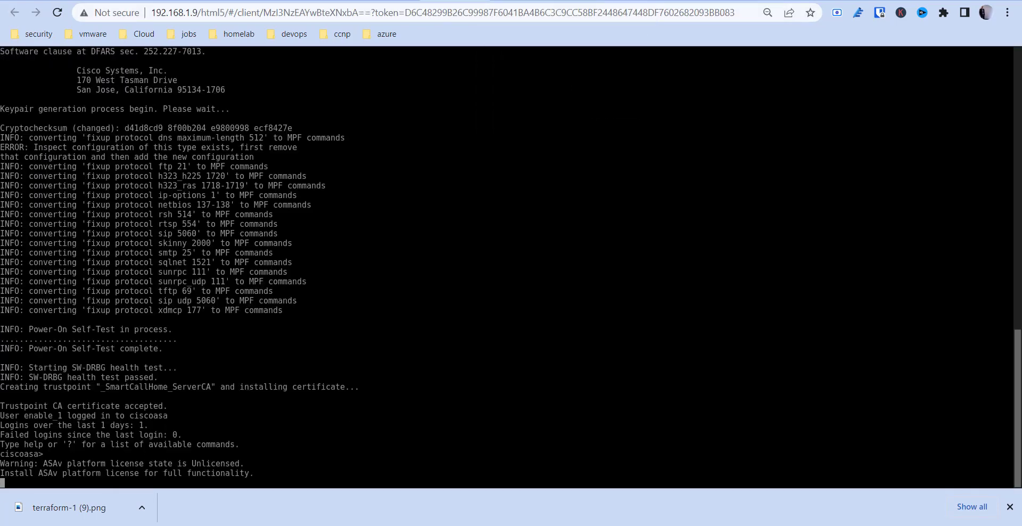
pyautogui.click(395, 1)
pyautogui.click(335, 1)
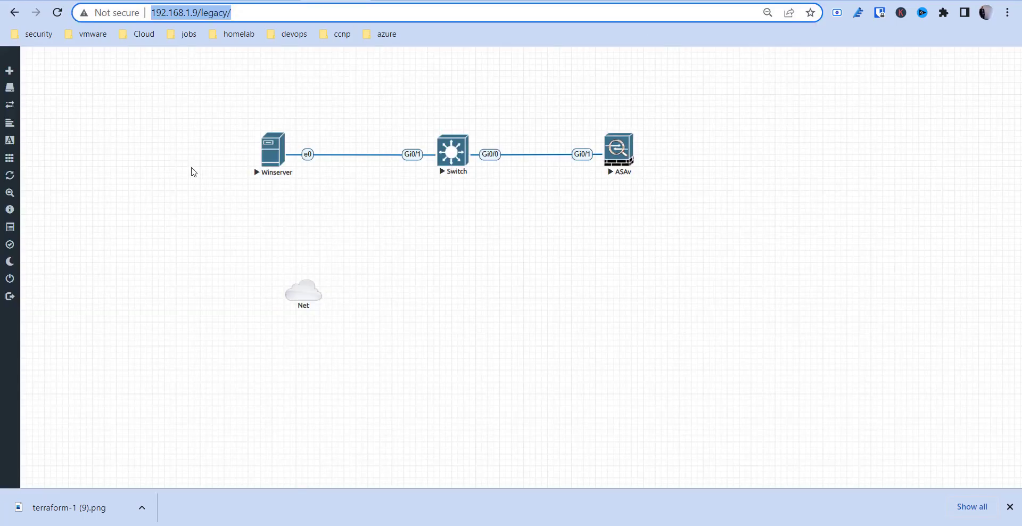
# Marquee-select Winserver, Switch and ASAv on the canvas, then clear the selection.
pyautogui.moveTo(19, 283)
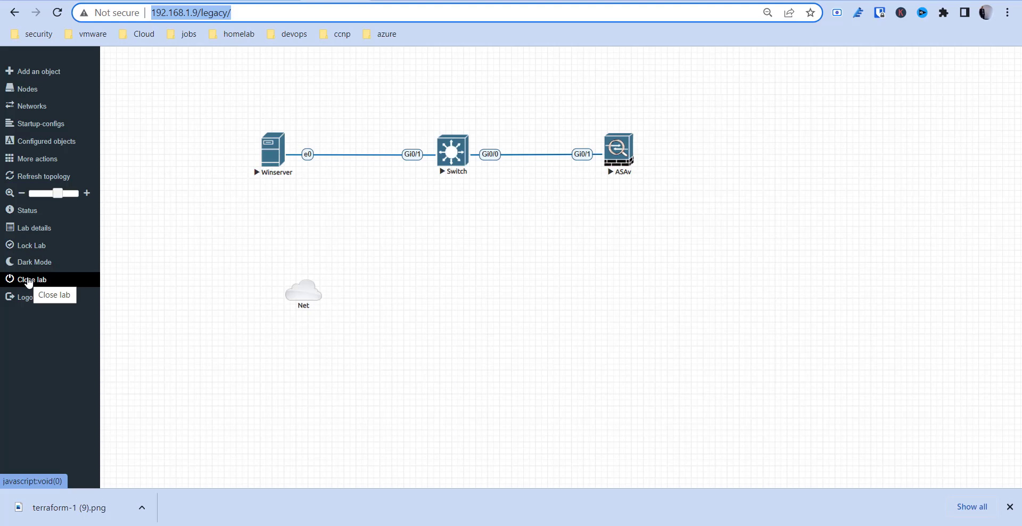
pyautogui.click(218, 197)
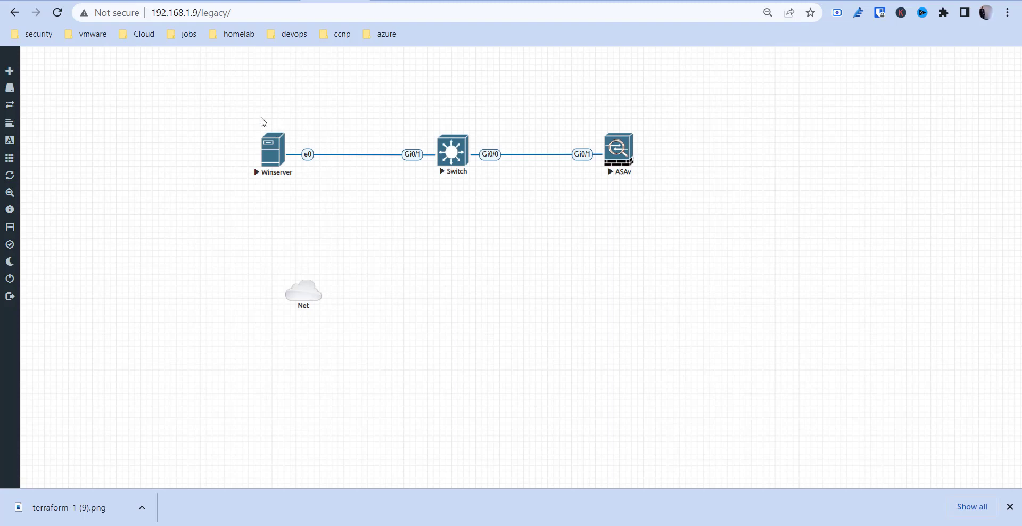
pyautogui.moveTo(227, 99); pyautogui.dragTo(640, 220)
pyautogui.moveTo(661, 212); pyautogui.dragTo(661, 210)
pyautogui.click(659, 209)
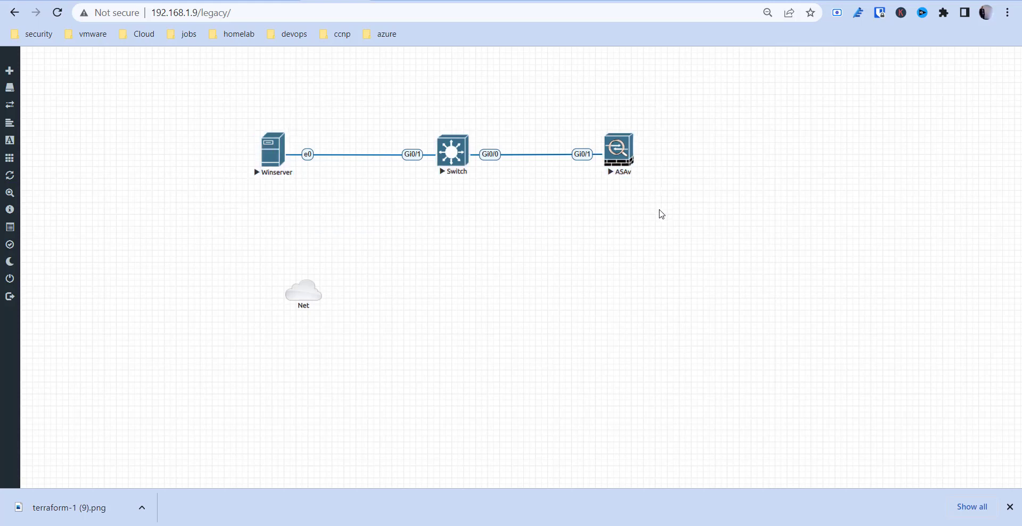